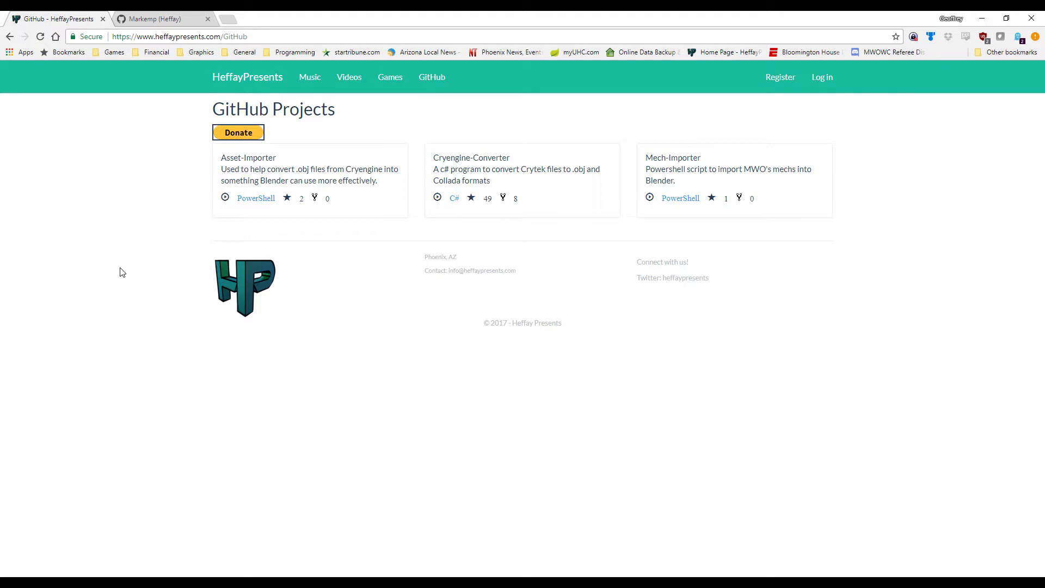
Step: Expand the Asset-Importer card to show its ReadMe, then call up the taskbar window previews
click(261, 175)
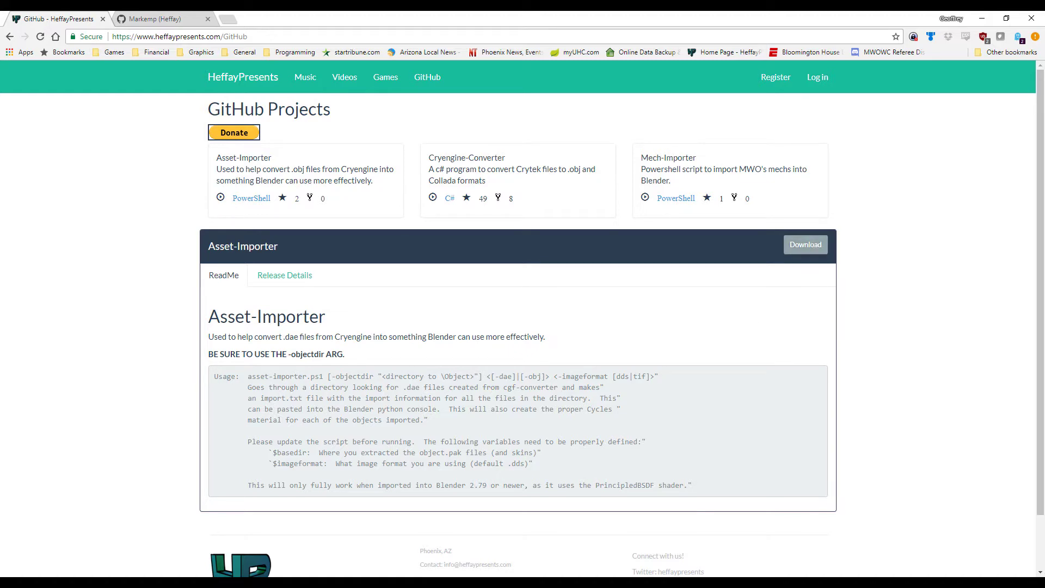
click(131, 582)
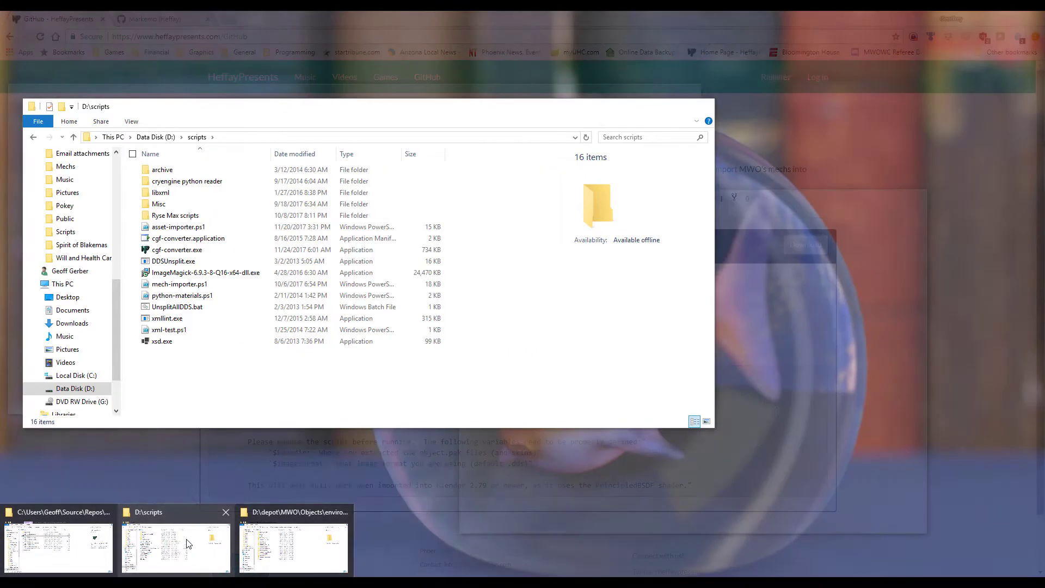
Step: Bring up the D:\scripts folder, select asset-importer.ps1, then minimize the folder window
click(176, 547)
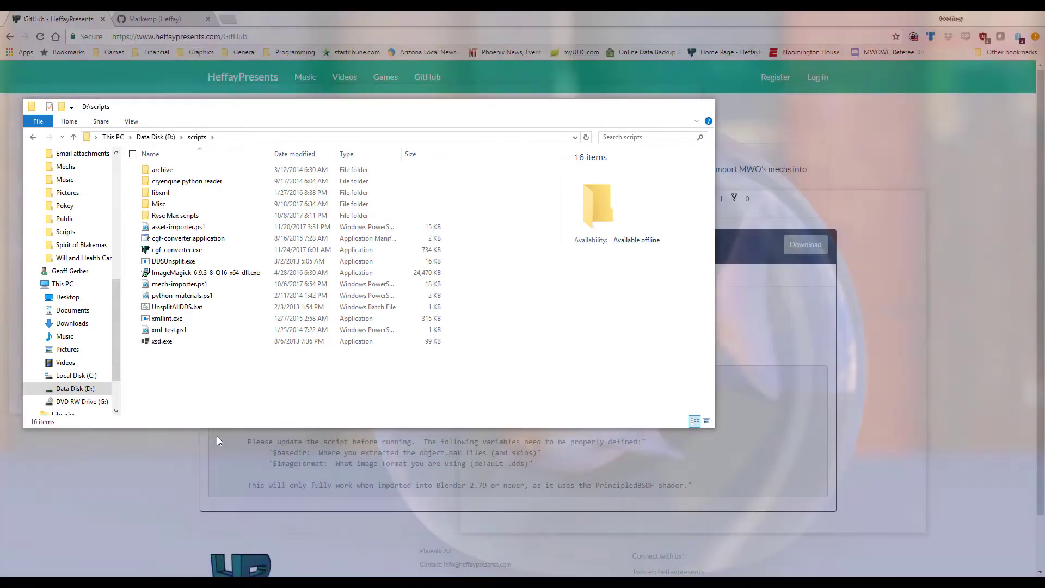
click(195, 227)
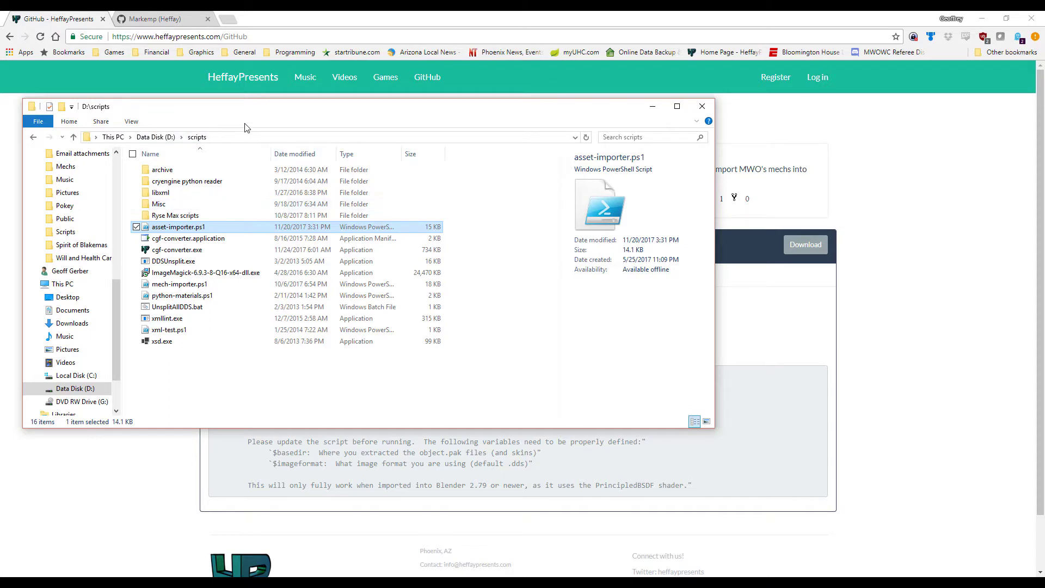
click(653, 106)
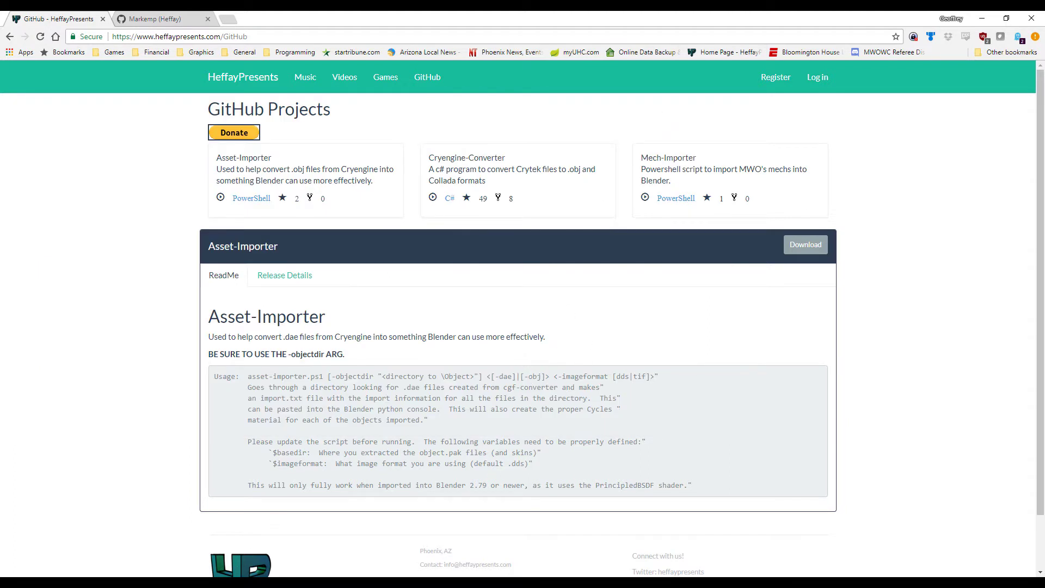
Step: Switch to PowerShell and list the mechlab_a folder contents with dir
key(alt+Tab)
click(627, 329)
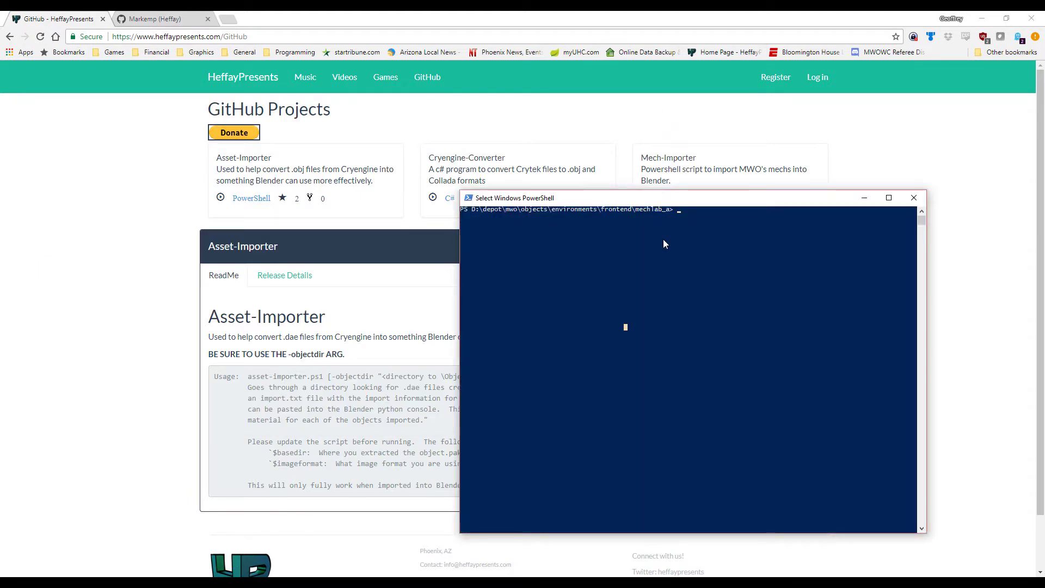
key(Escape)
text(dir)
key(Return)
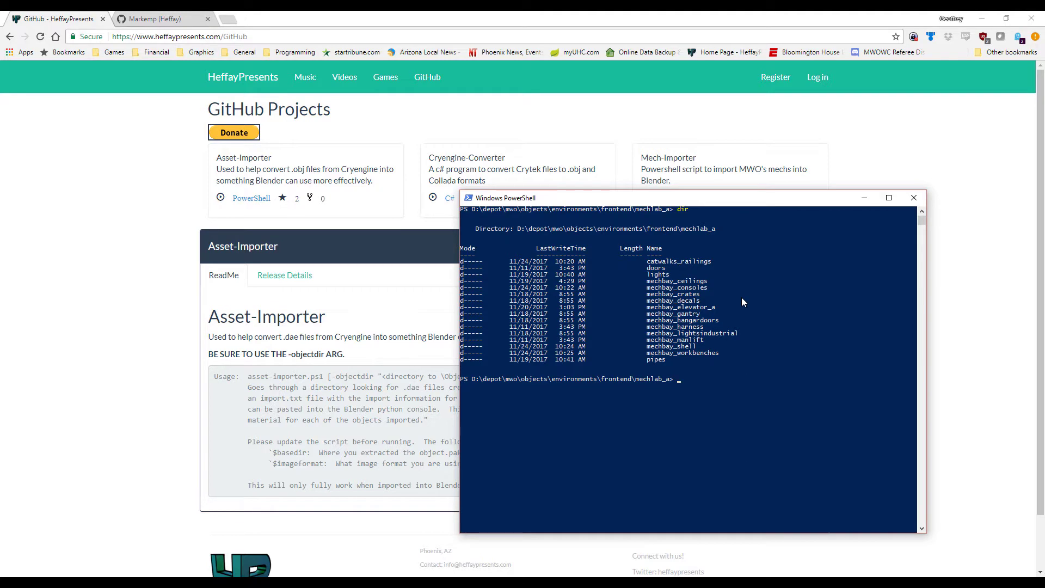
Step: Enter the catwalks_railings subfolder and list its files
text(cd .\c)
key(Tab)
key(Return)
text(dir)
key(Return)
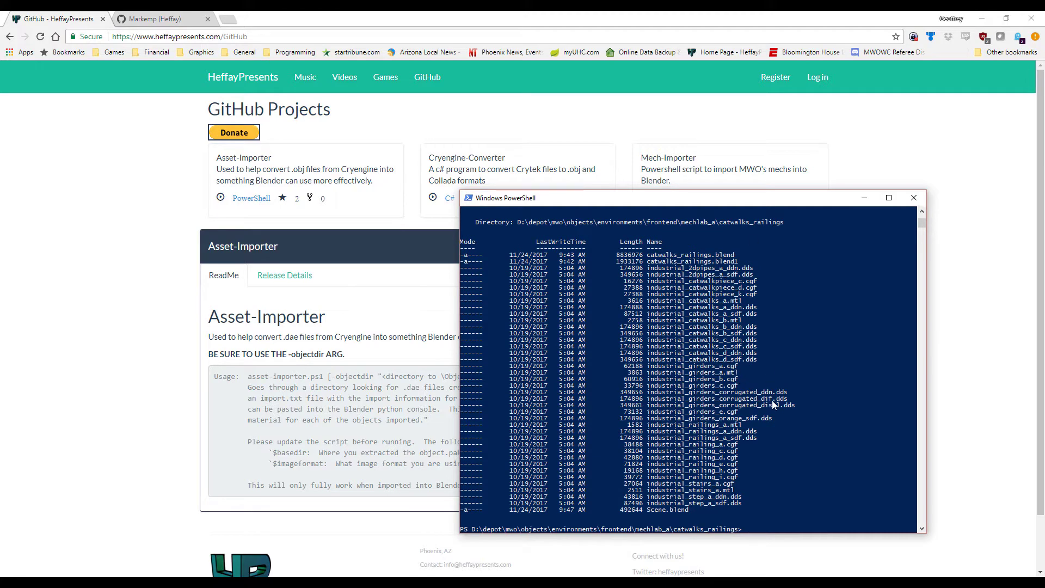
Step: Go back up with cd.. and list the mechlab_a folder again
text(cd..)
key(Return)
text(dir)
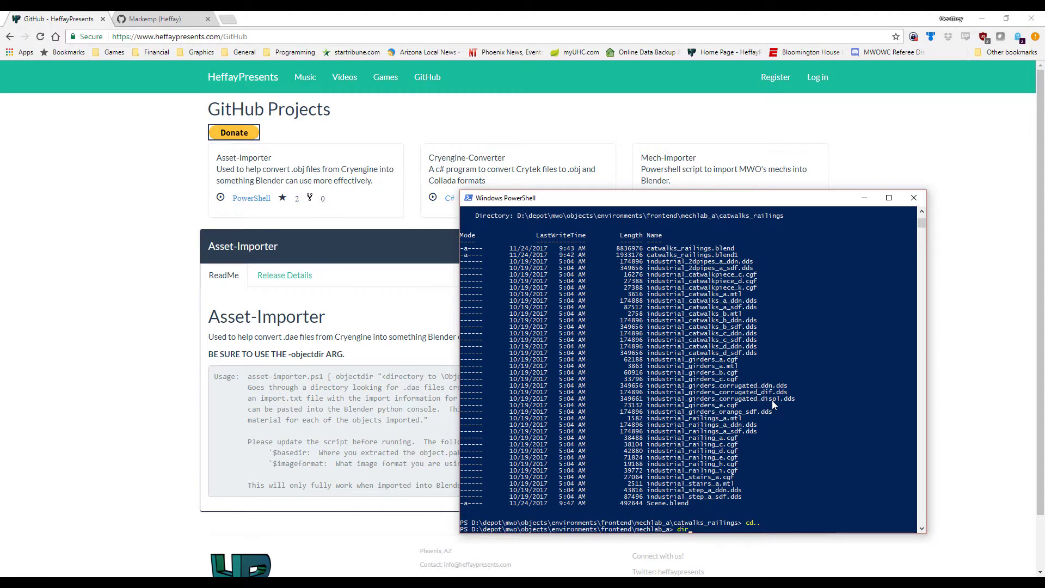
key(Return)
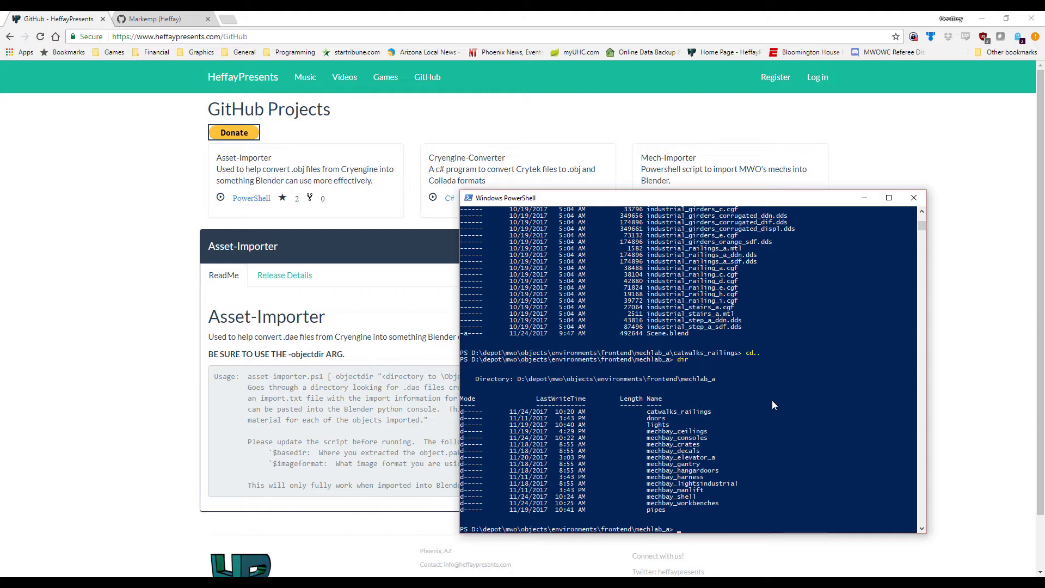
Step: Run a recursive foreach loop converting *.cgf, *.cga, *.chr, *.skin files via cgf-converter.exe -objectdir "d:\depot\mwo"
text(foreach ($file in (get-ch)
key(Tab)
text(-Recurse)
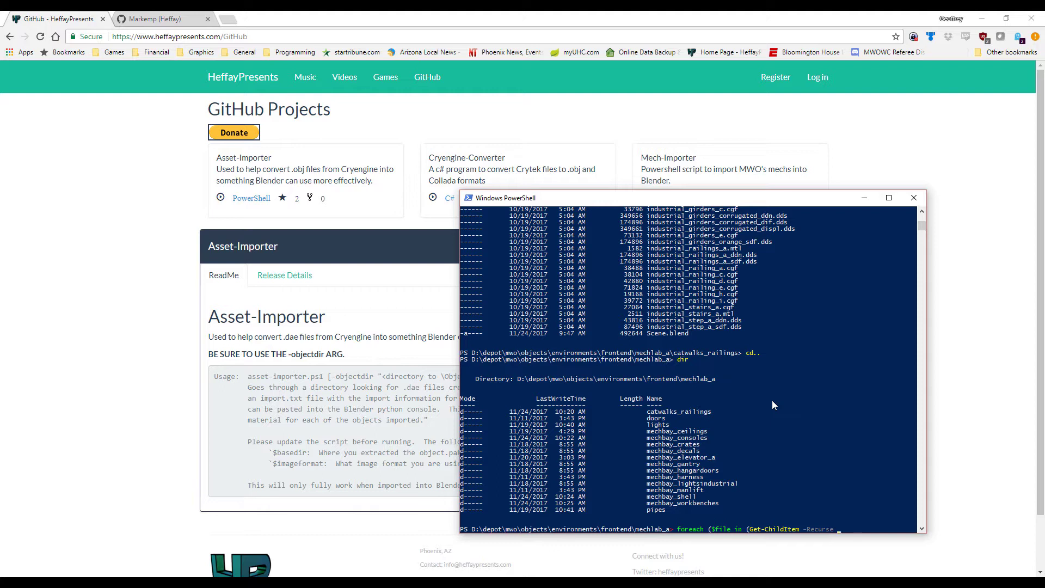
text( *.cgf,*.cga,*.chr,*.skin)
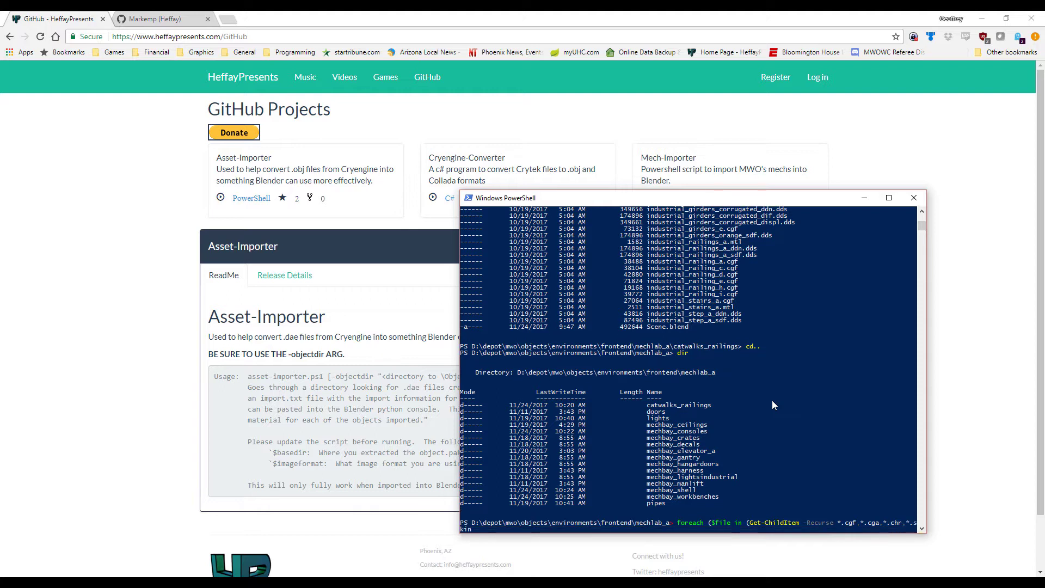
text()))
text(cgf-converter.exe -o)
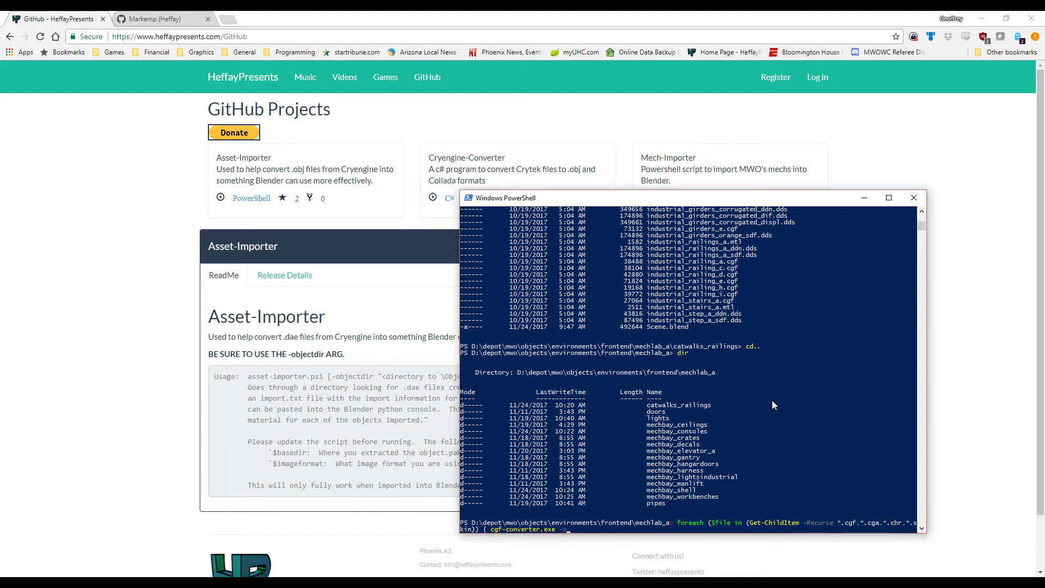
key(BackSpace)
key(BackSpace)
text($file -objectdir "d:\depot\mwo)
key(Return)
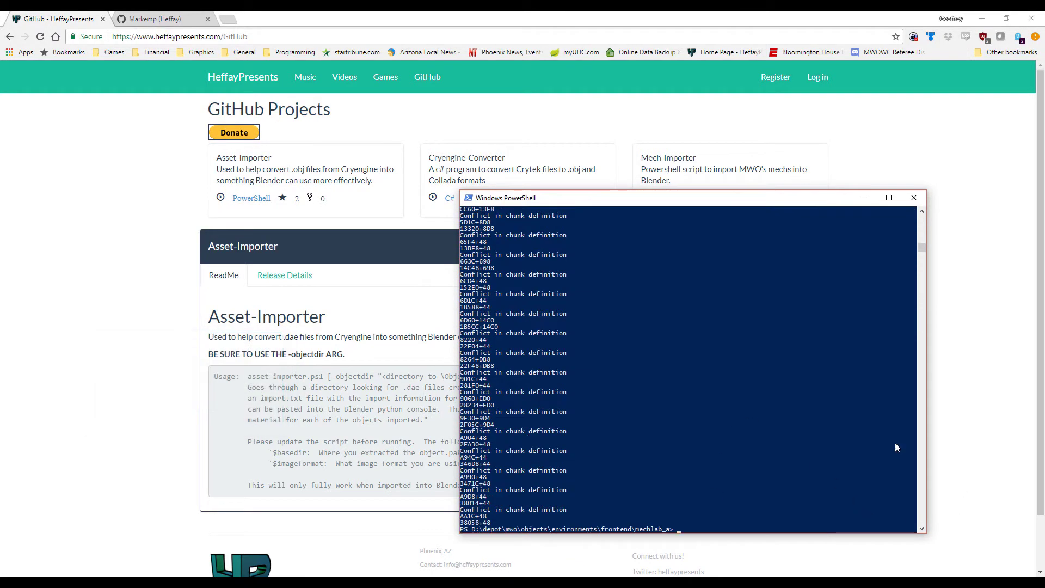
Step: Review the conversion output and list the mechlab_a folder again
scroll(642, 391, up, 10)
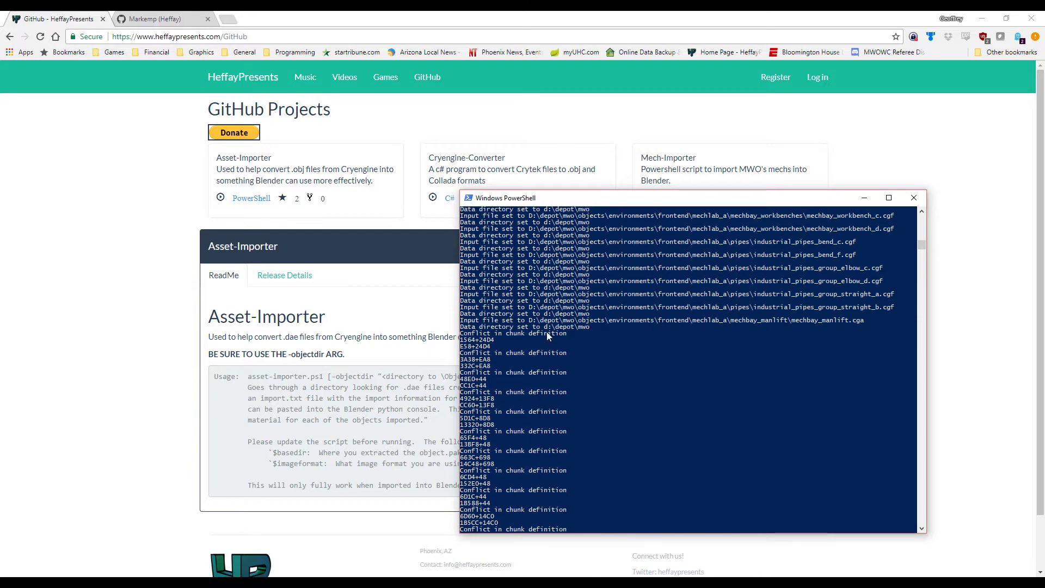
scroll(577, 413, down, 10)
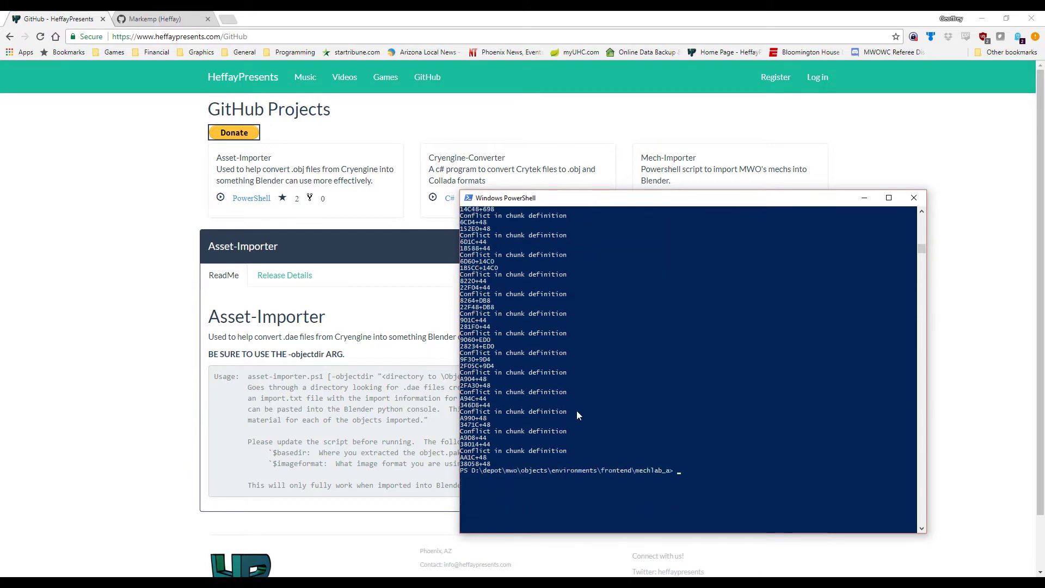
scroll(576, 413, up, 3)
text(dir)
key(Return)
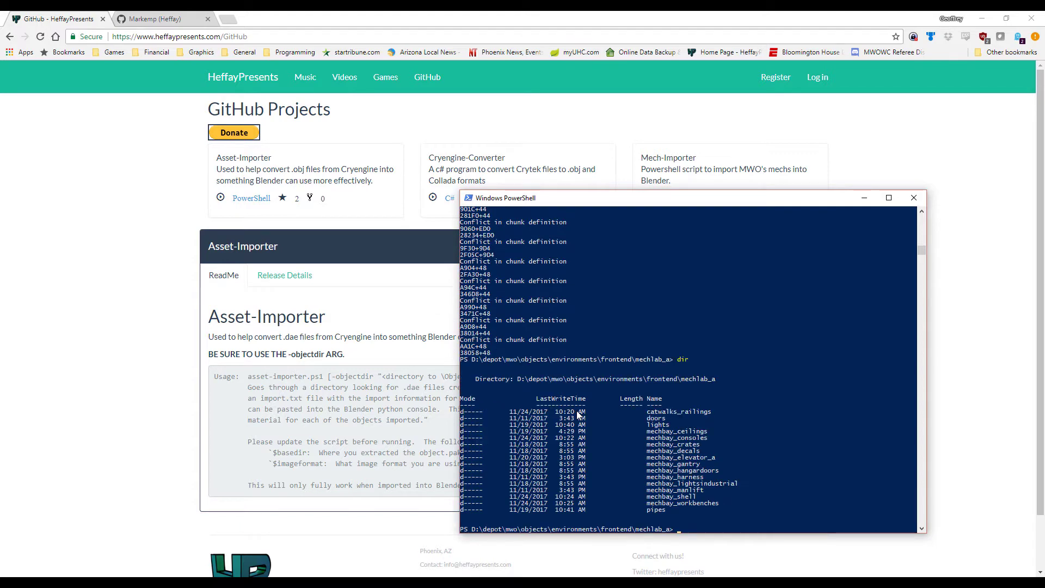
Step: List catwalks_railings and highlight the .dae extension of a newly converted file
text(cd catwalks_railings)
key(Return)
text(dir)
key(Return)
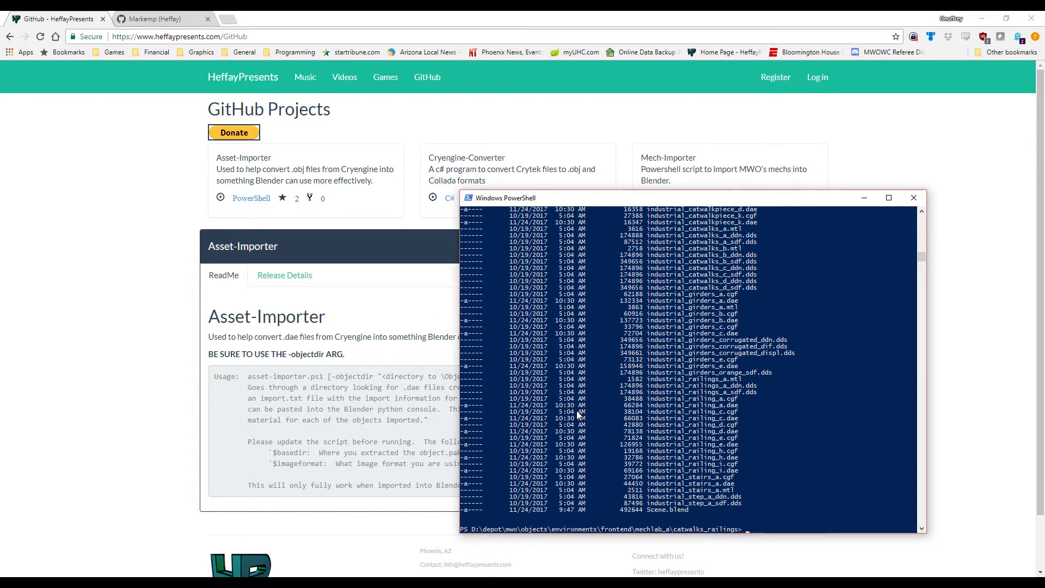
drag(726, 418, 733, 422)
Step: Run asset-importer.ps1 -objectdir "d:\depot\mwo" on the catwalks_railings folder
key(Escape)
text(aset)
key(BackSpace)
key(BackSpace)
text(set-importer.ps1 -objectdir "d:\depot\mwo)
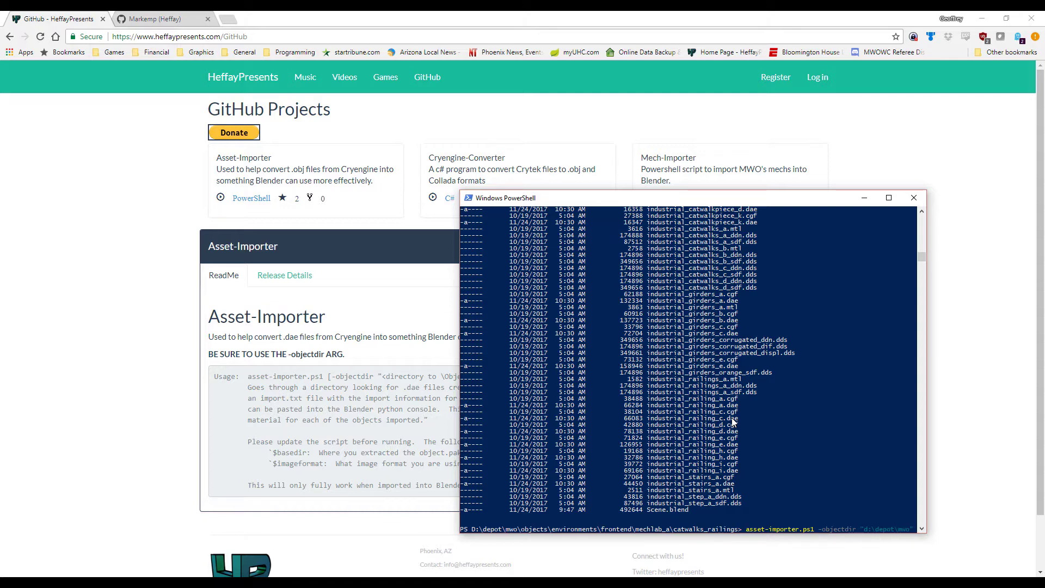
key(Return)
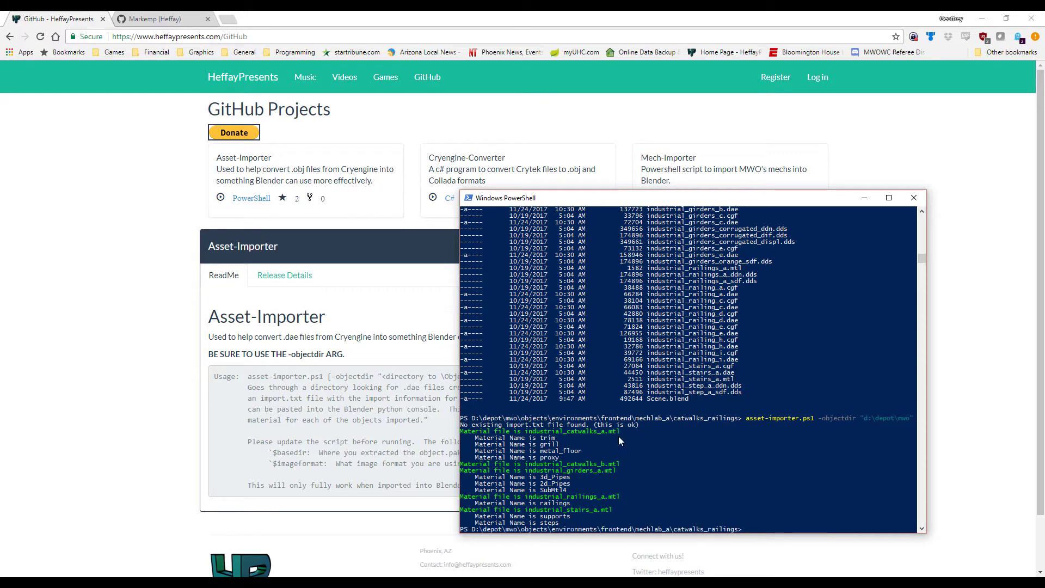
Step: Inspect the importer output's materials such as trim, grill and industrial_catwalks_b.mtl, then begin typing notepad im
drag(540, 440, 625, 466)
click(526, 464)
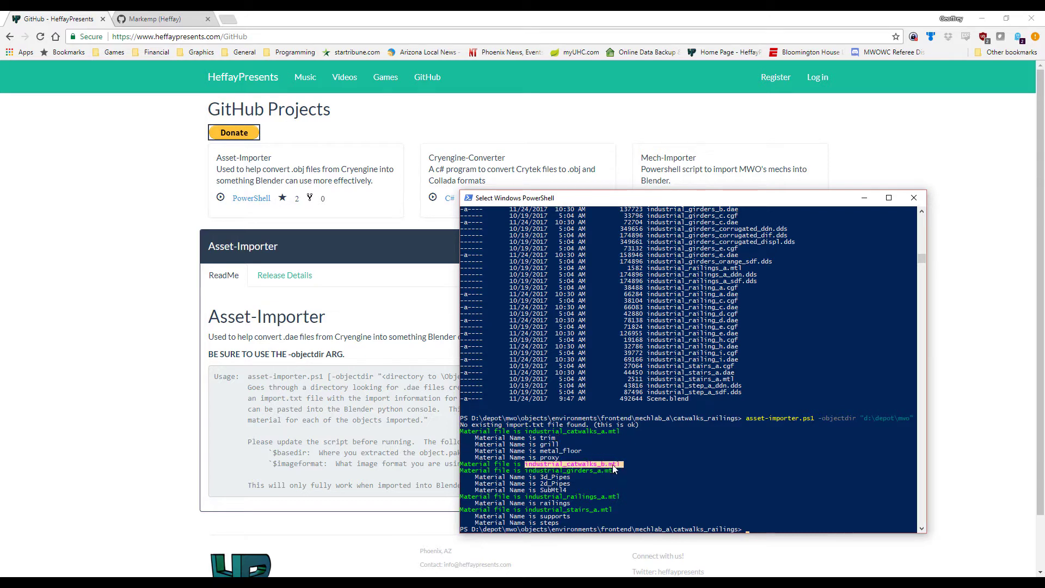
click(557, 464)
mouse_move(538, 437)
mouse_down()
mouse_move(565, 448)
mouse_move(555, 446)
mouse_up()
click(554, 444)
right_click(569, 468)
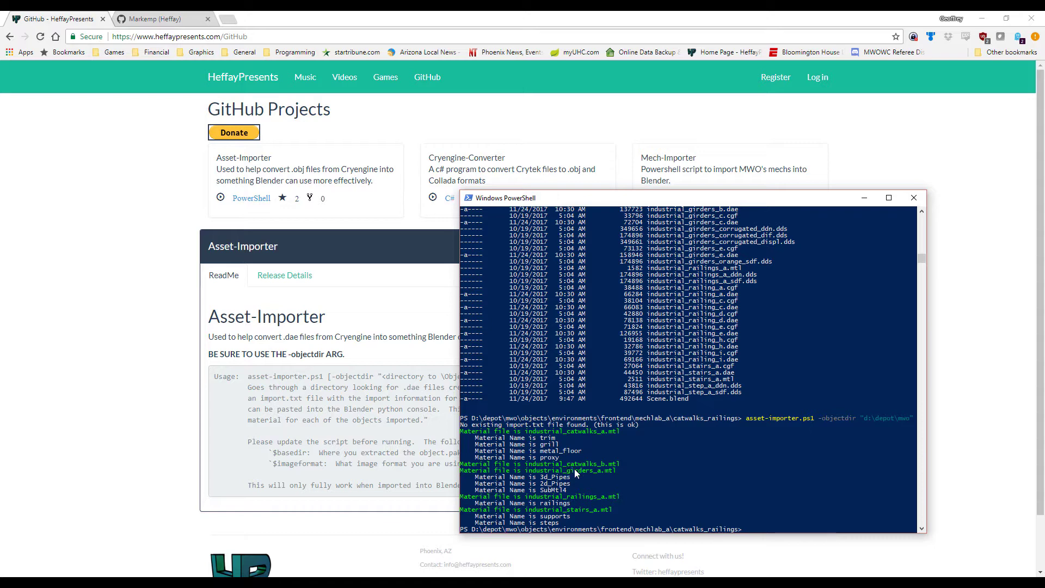
click(732, 322)
click(680, 374)
text(notepad im)
Step: Open import.txt in Notepad and look over the trim material block
key(Tab)
key(Return)
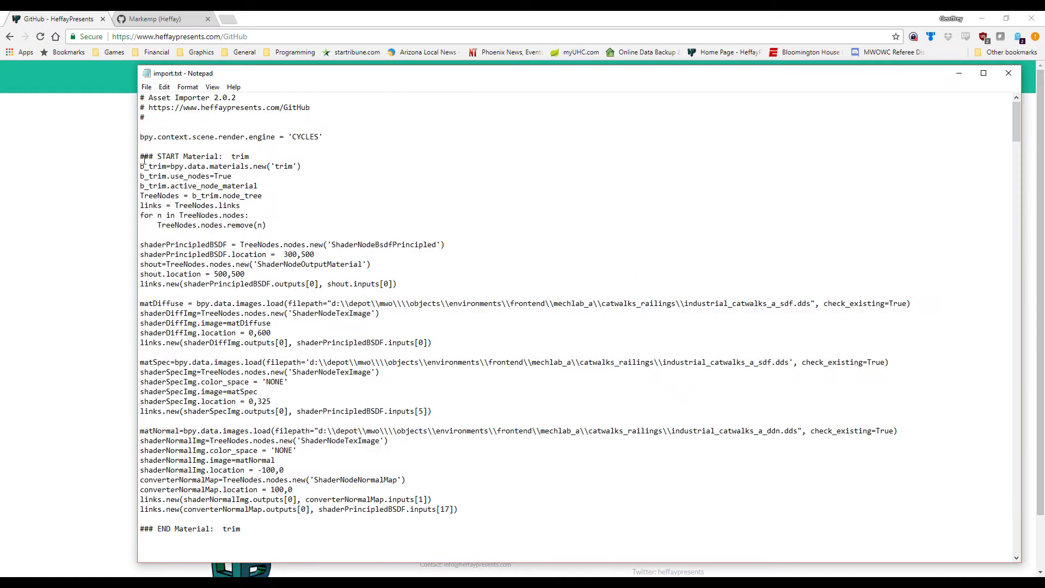
drag(150, 171, 426, 524)
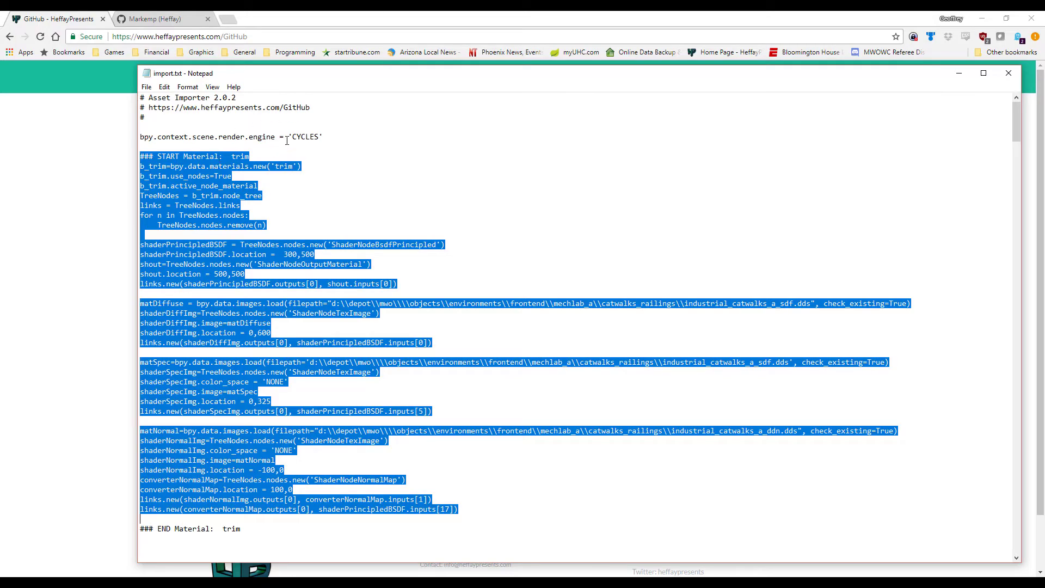
drag(287, 141, 353, 136)
click(1007, 136)
scroll(1007, 136, down, 8)
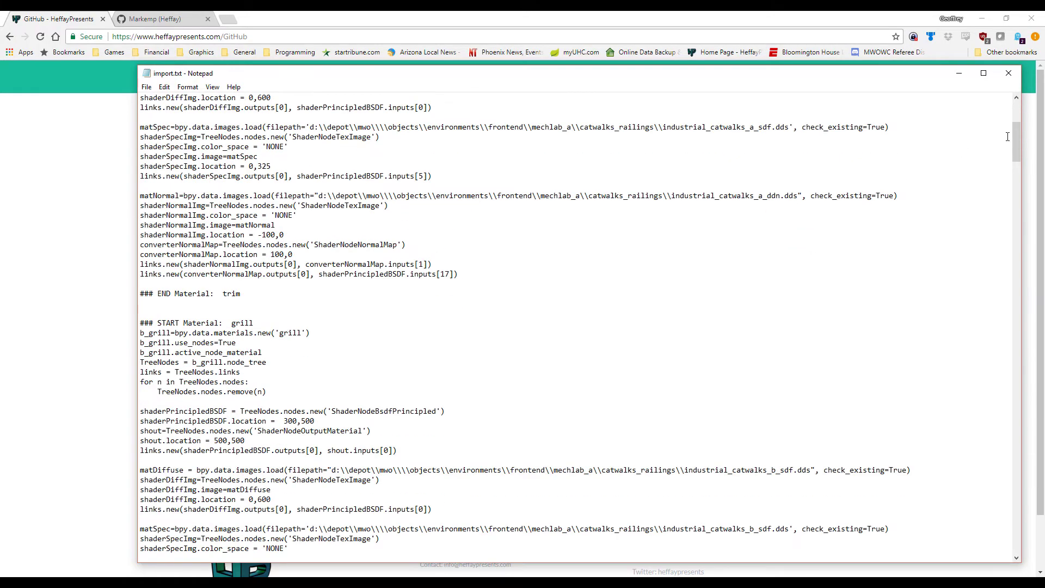
drag(1015, 139, 999, 389)
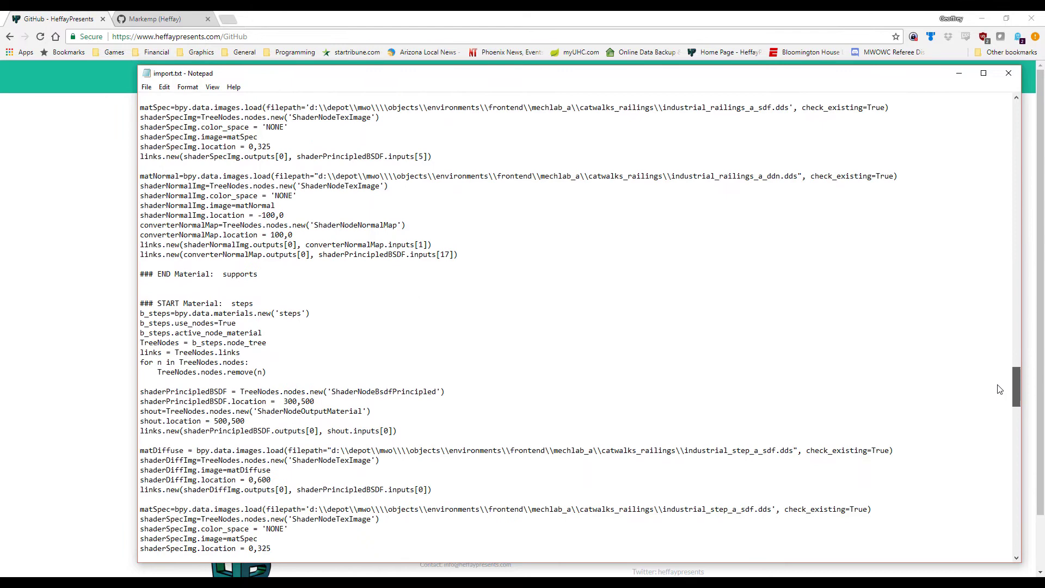
scroll(357, 293, down, 18)
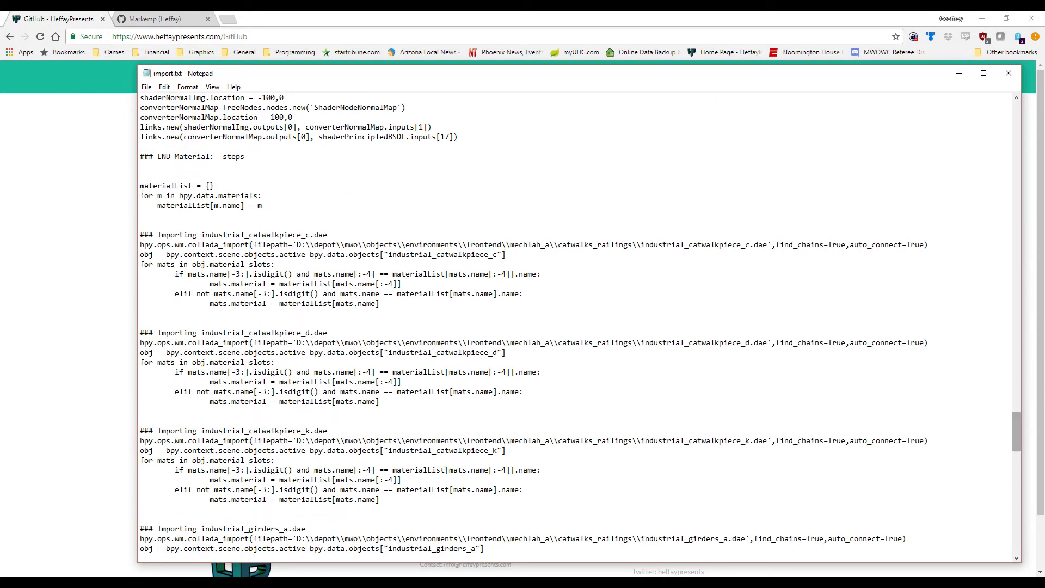
Step: Review the catwalkpiece import lines, material assignment code and Generate Groups block
drag(141, 244, 227, 264)
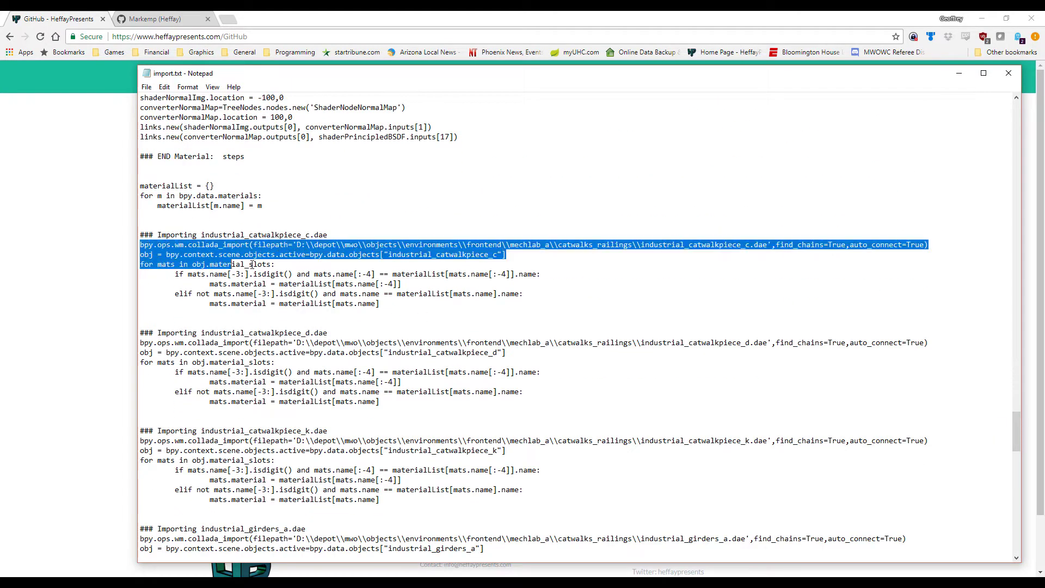
drag(423, 294, 419, 274)
click(420, 274)
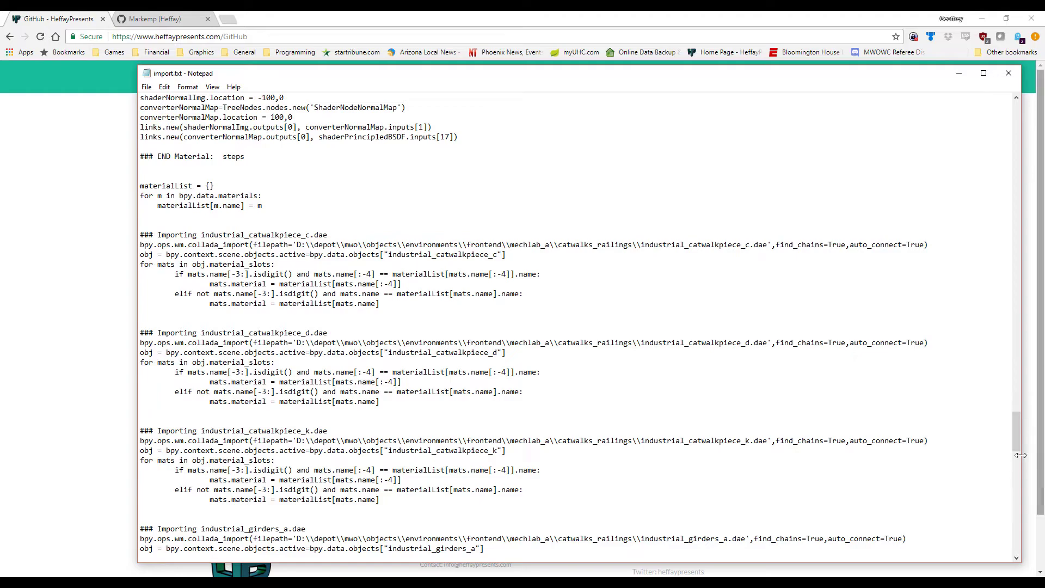
drag(1018, 443, 1020, 543)
drag(398, 519, 135, 477)
key(ctrl+c)
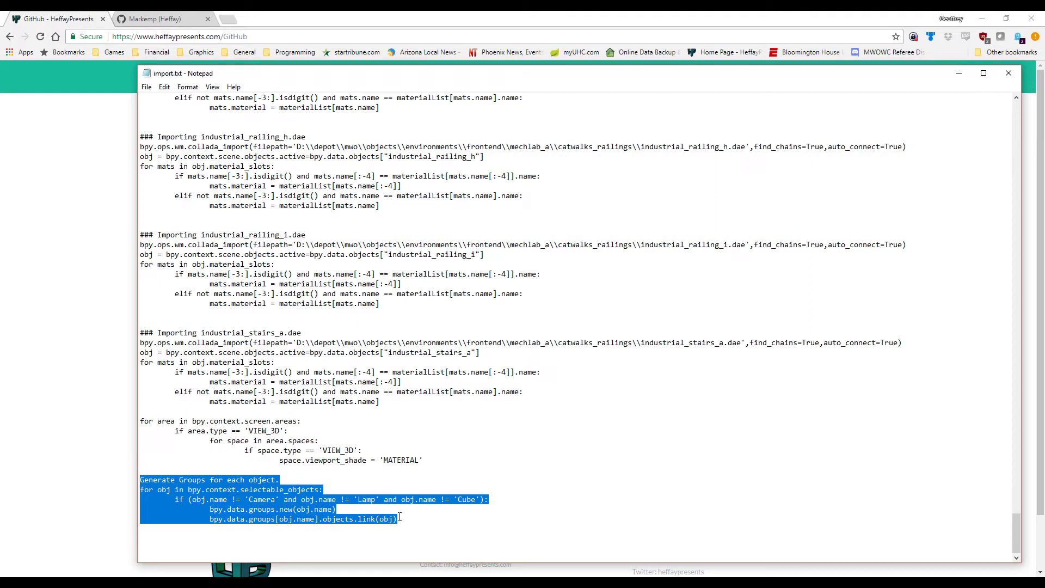
click(423, 524)
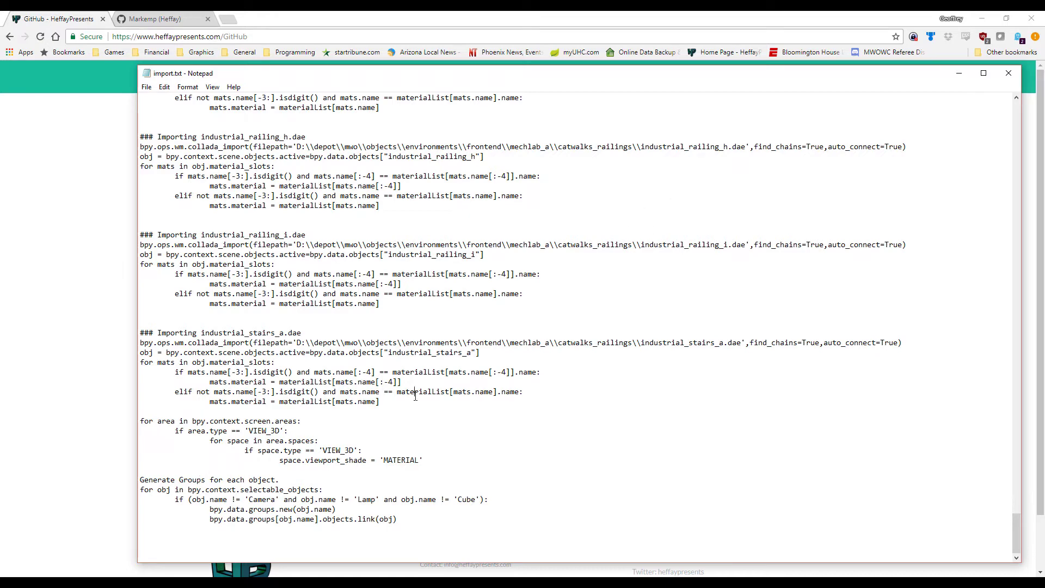
Step: Select the whole import script, then launch Blender from PowerShell with blender
key(ctrl+a)
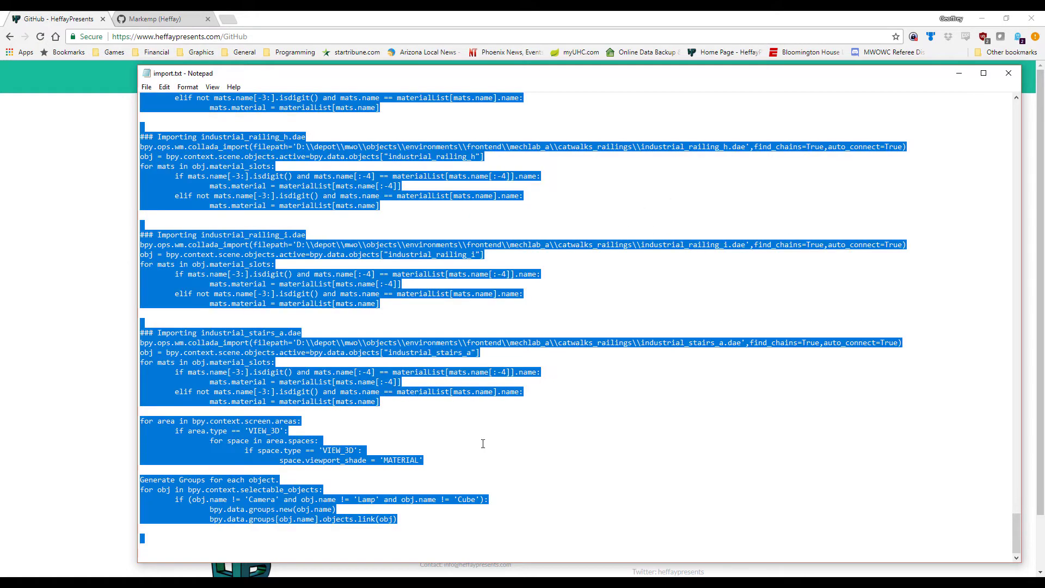
key(alt+Tab)
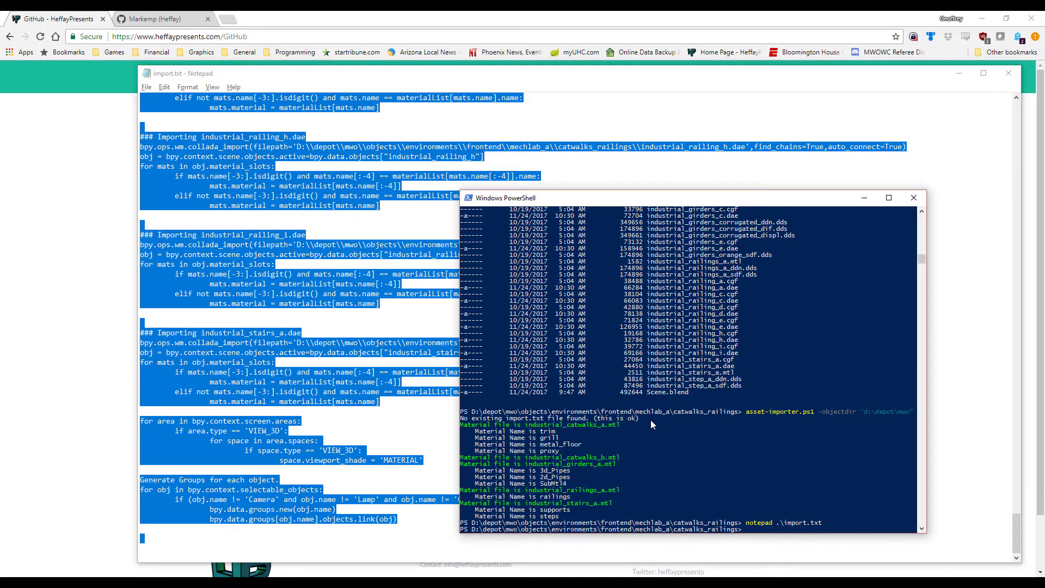
text(blender)
key(Return)
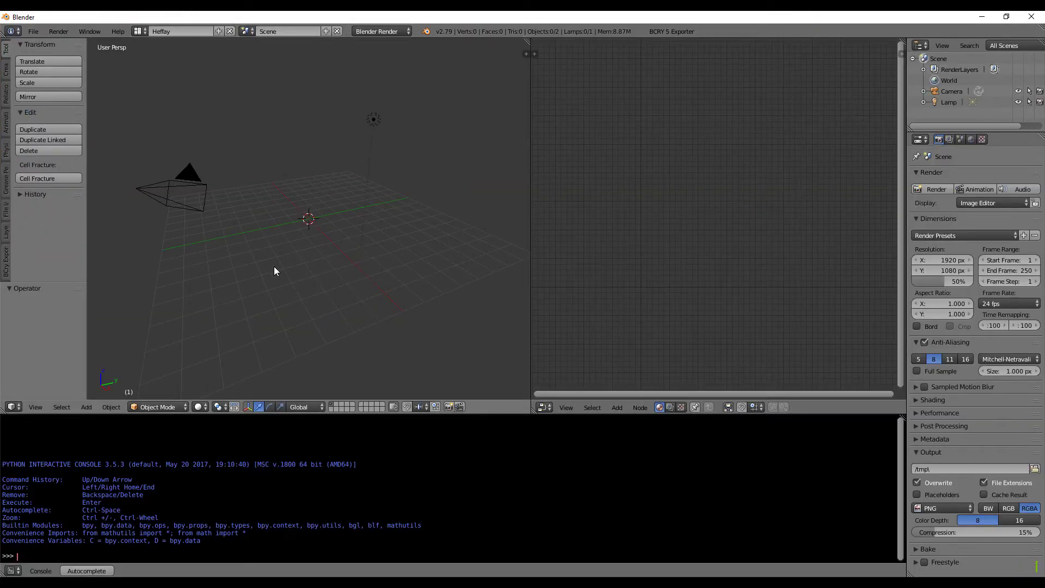
Step: Switch to the Default layout and turn the timeline into an enlarged Python Console, then return to Notepad
click(141, 32)
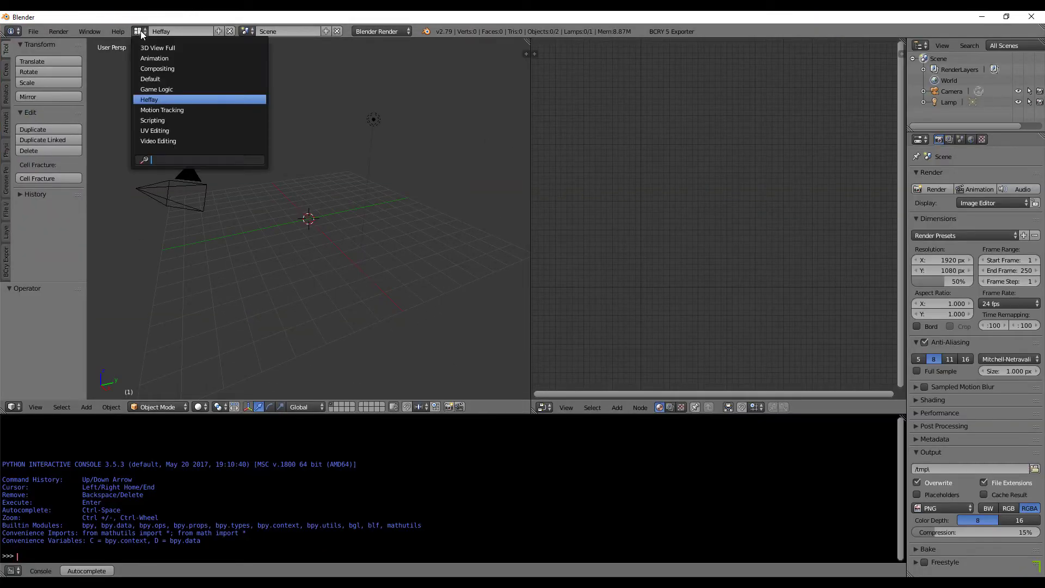
click(163, 79)
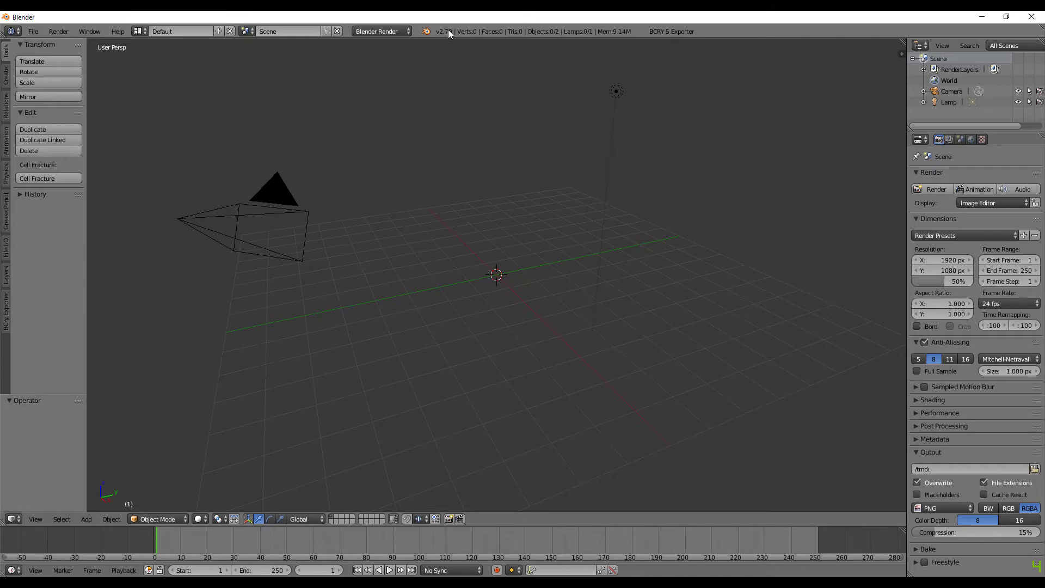
drag(228, 525, 227, 454)
click(10, 569)
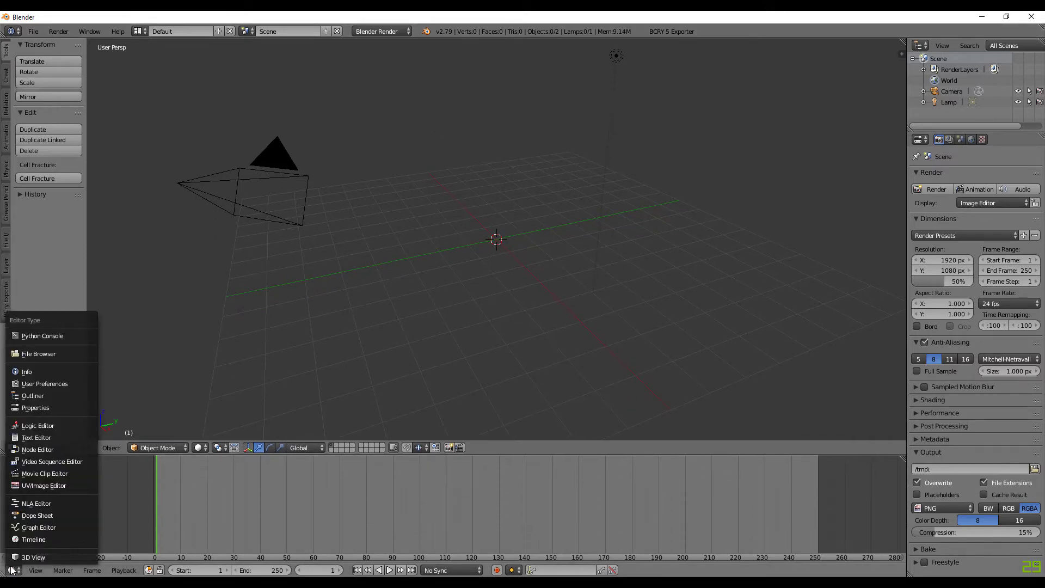
click(34, 335)
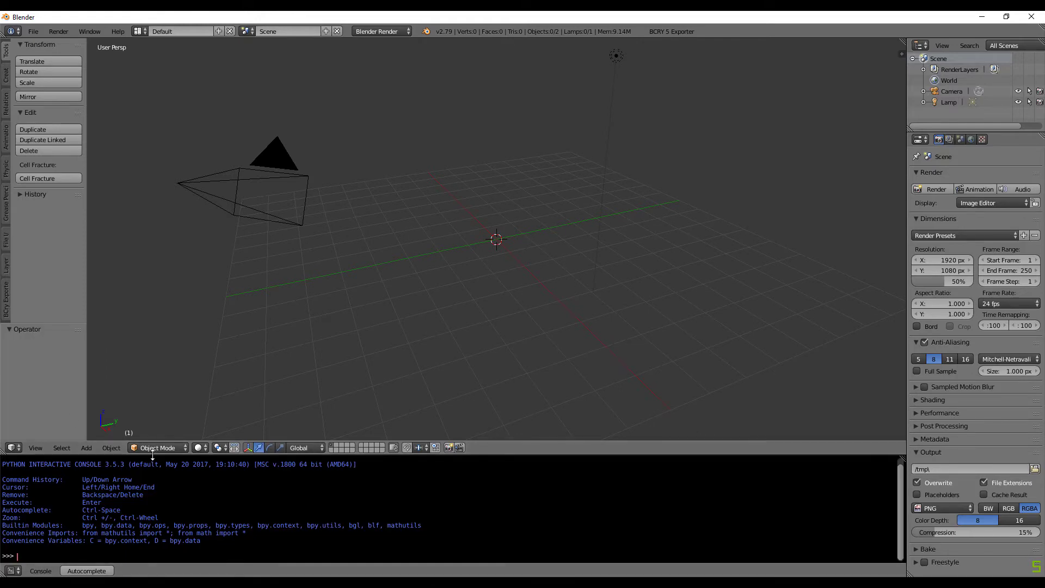
drag(155, 455, 171, 345)
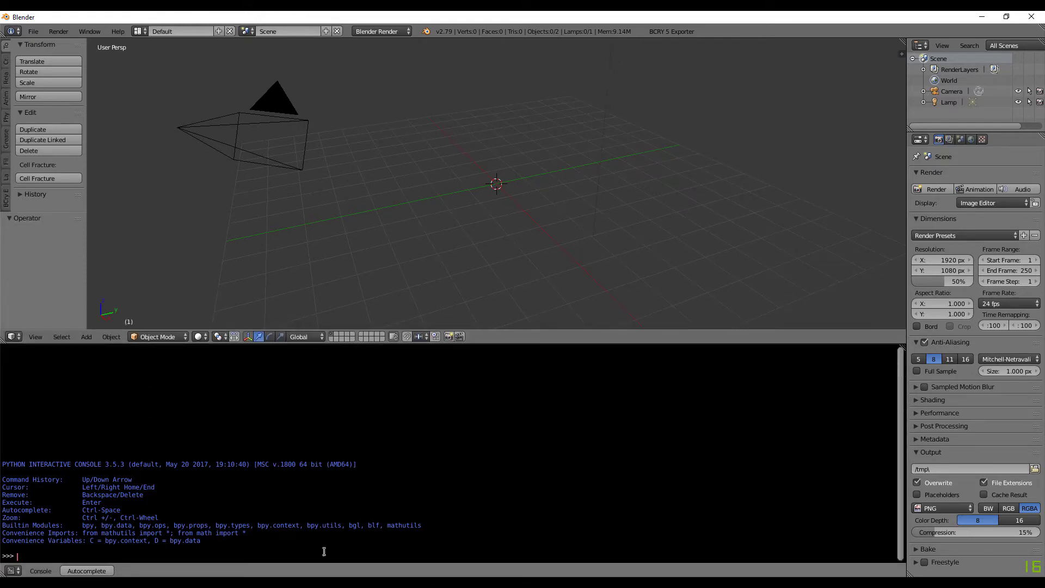
key(alt+Tab)
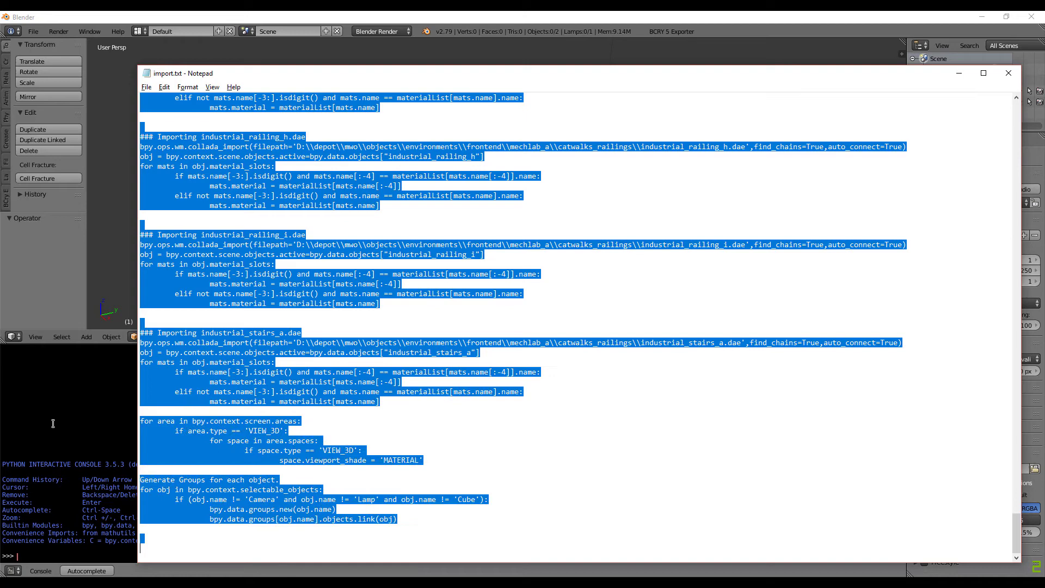
Step: Paste and run the import script in the Python console, then enlarge the 3D view and select the girders
key(alt+Tab)
key(ctrl+v)
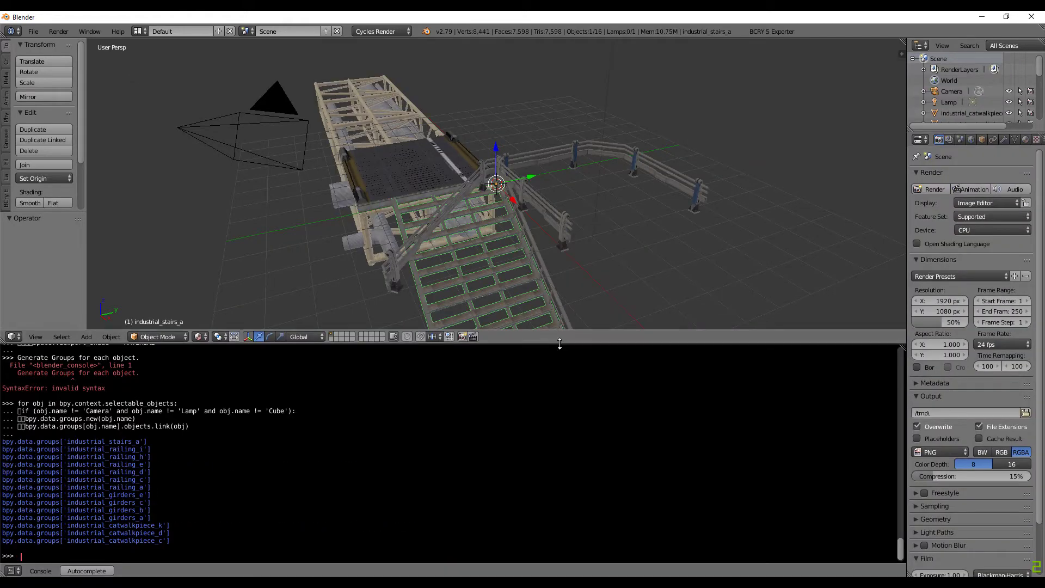
drag(560, 343, 560, 522)
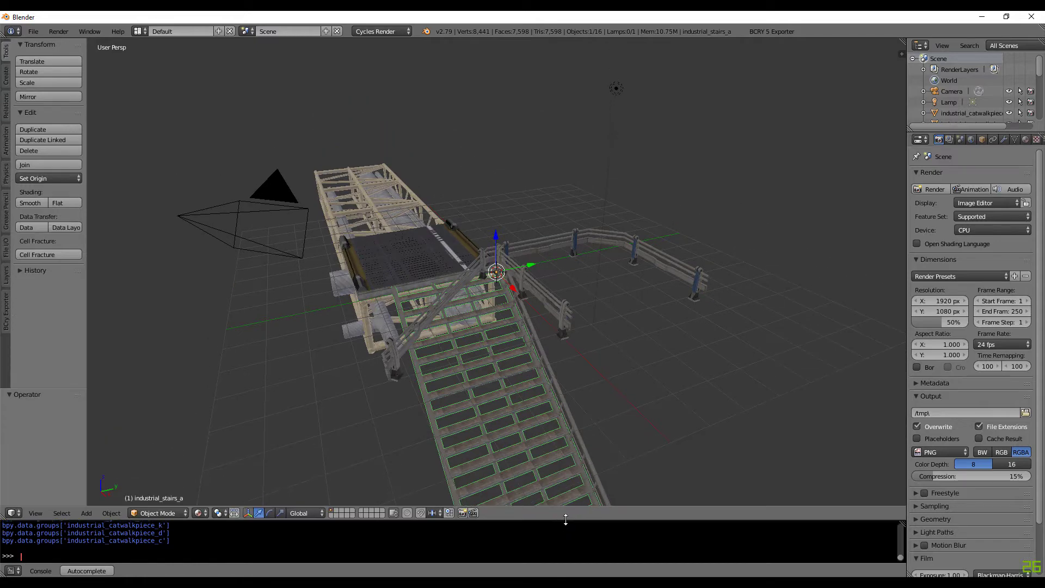
middle_drag(387, 276, 457, 275)
middle_drag(315, 332, 438, 288)
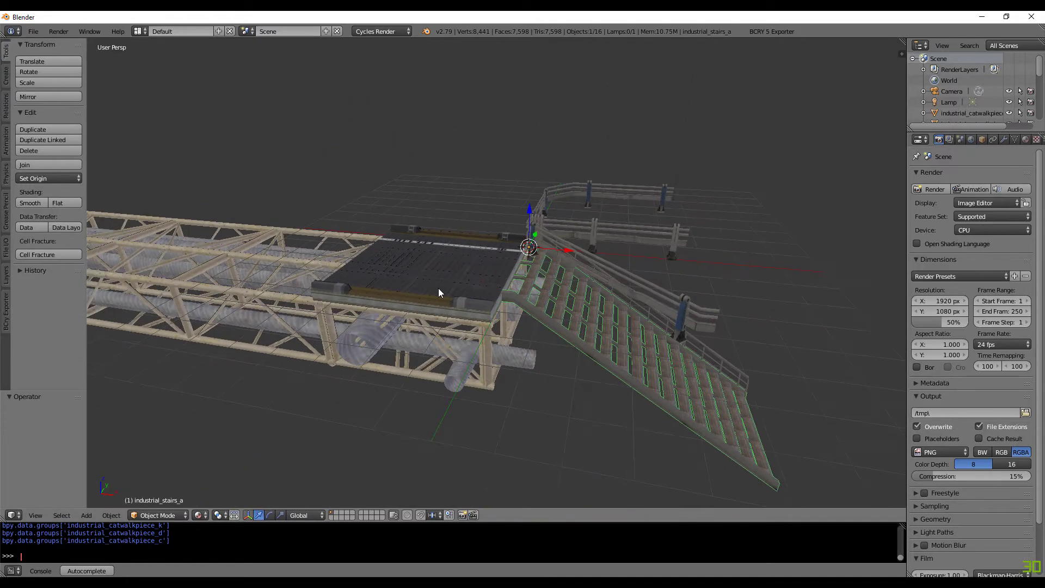
right_click(292, 278)
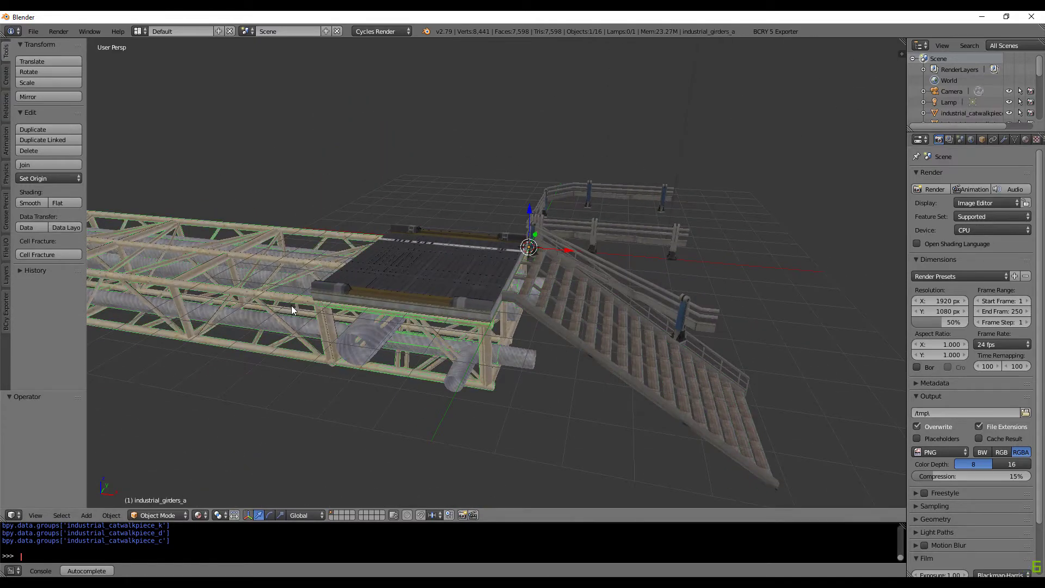
Step: Select the distant catwalk pieces and clear their location with Alt+G so they rejoin the catwalk
middle_drag(576, 240, 567, 248)
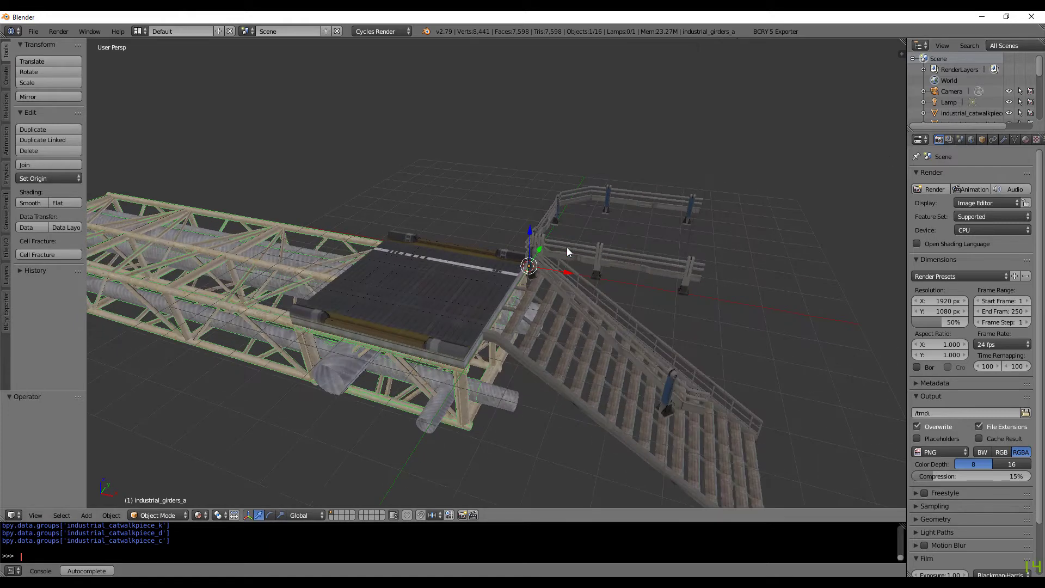
scroll(567, 250, down, 4)
key(a)
key(a)
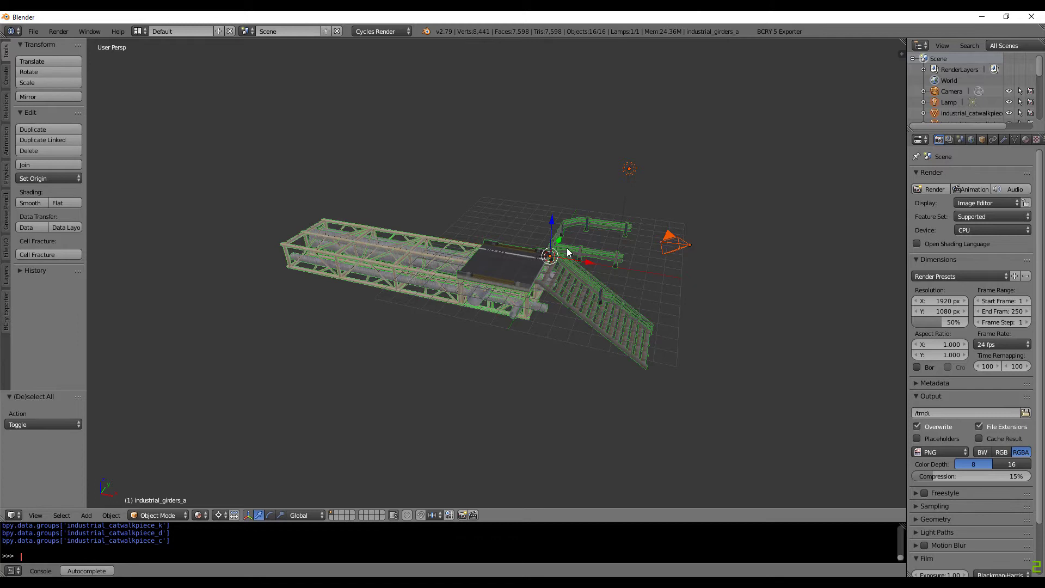
scroll(566, 252, down, 10)
right_click(516, 333)
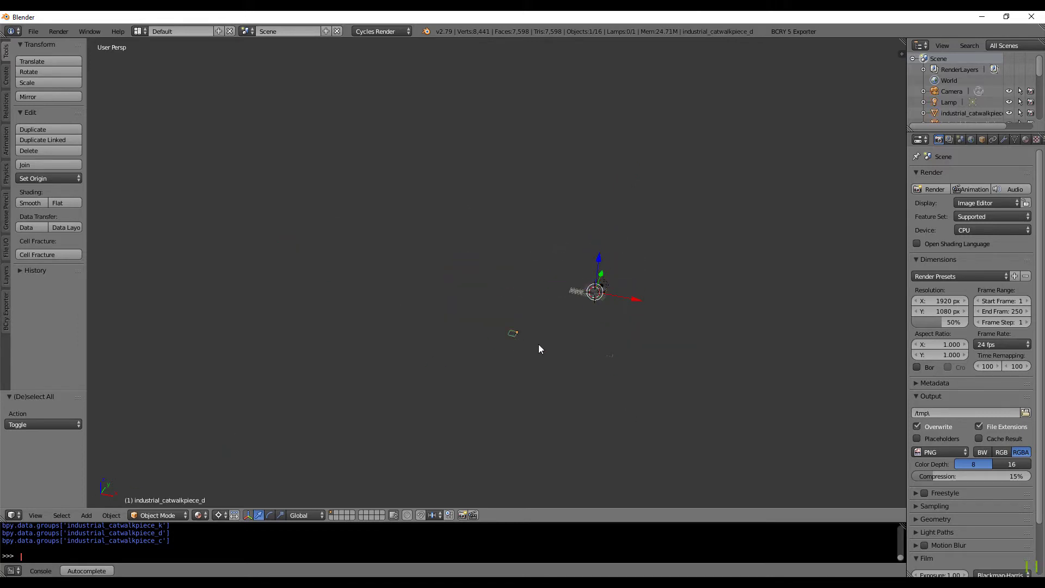
scroll(507, 298, up, 5)
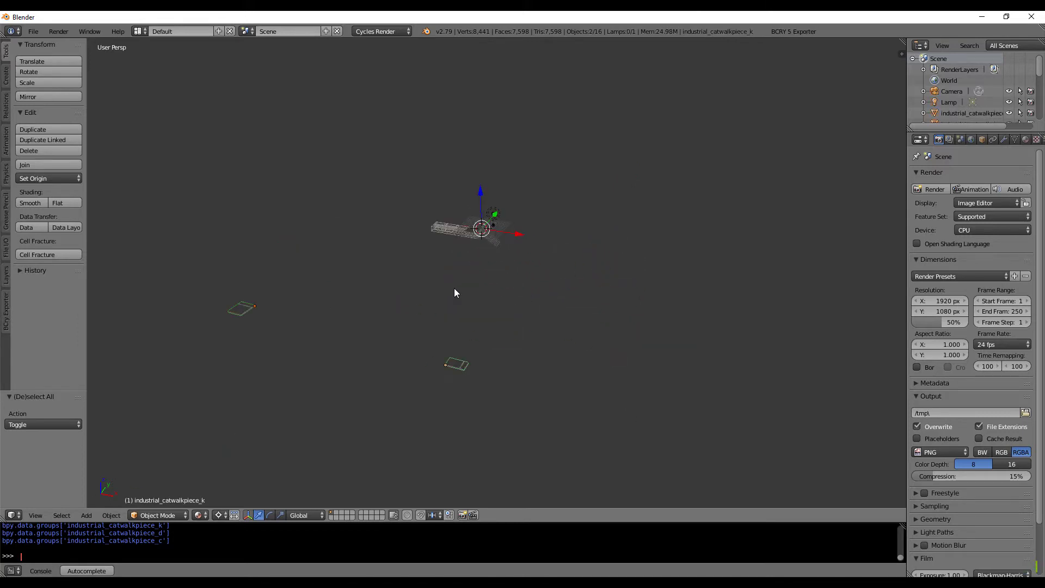
middle_drag(482, 281, 497, 263)
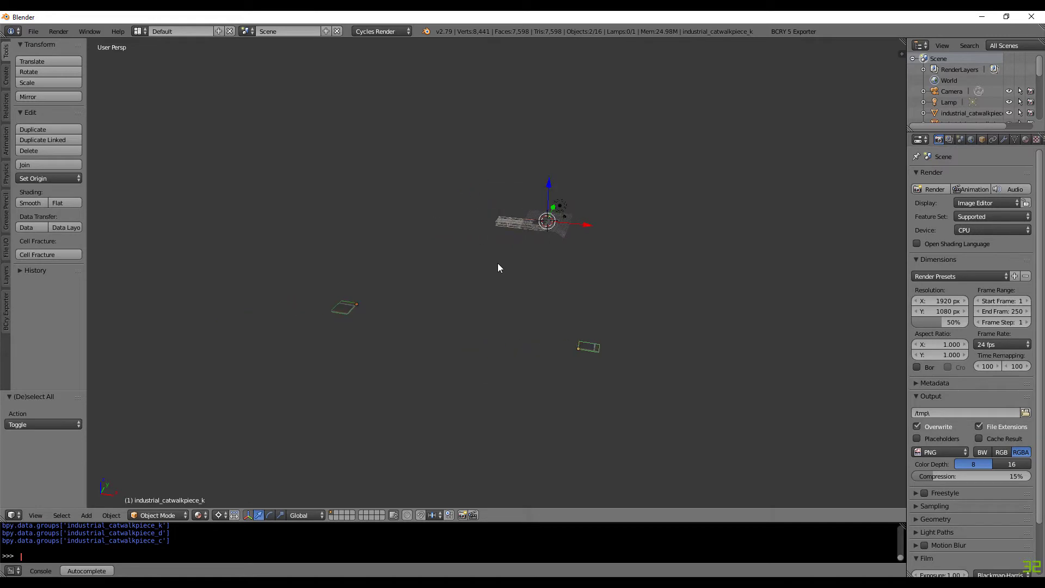
key(alt+g)
scroll(497, 283, up, 6)
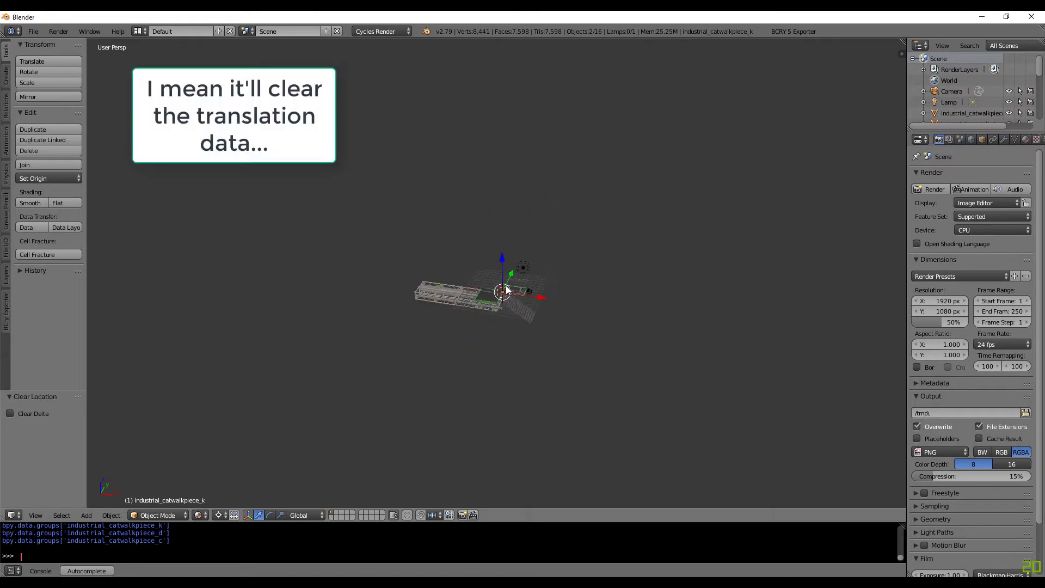
mouse_move(511, 267)
middle_down()
mouse_move(470, 258)
mouse_move(520, 260)
middle_up()
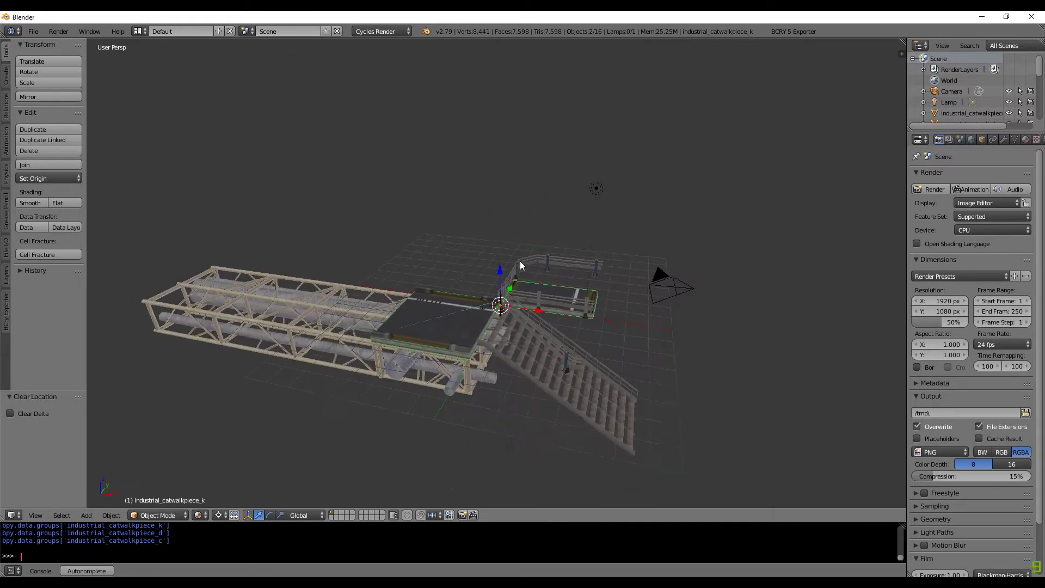
middle_drag(462, 315, 662, 269)
Step: Reposition the camera and view the scene through it
right_click(665, 272)
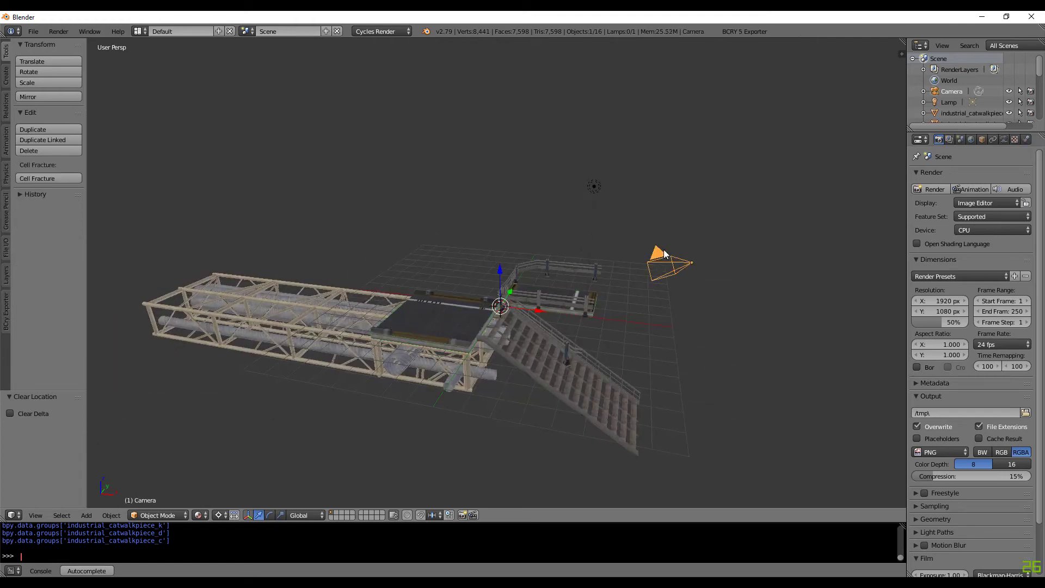
key(g)
click(618, 276)
key(KP_0)
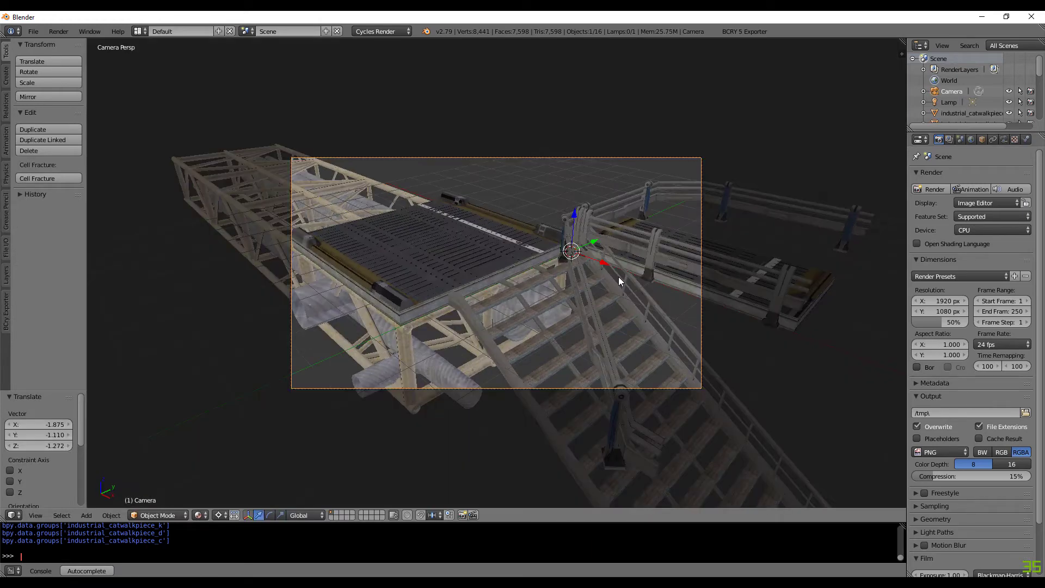
Step: Render with GPU Compute at 100% resolution scale
scroll(537, 253, up, 2)
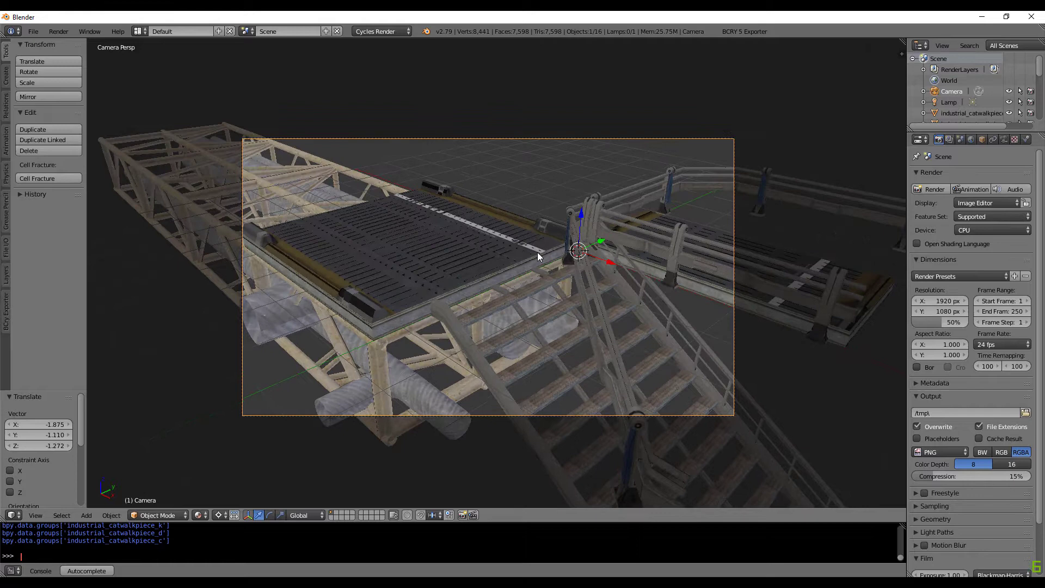
click(973, 229)
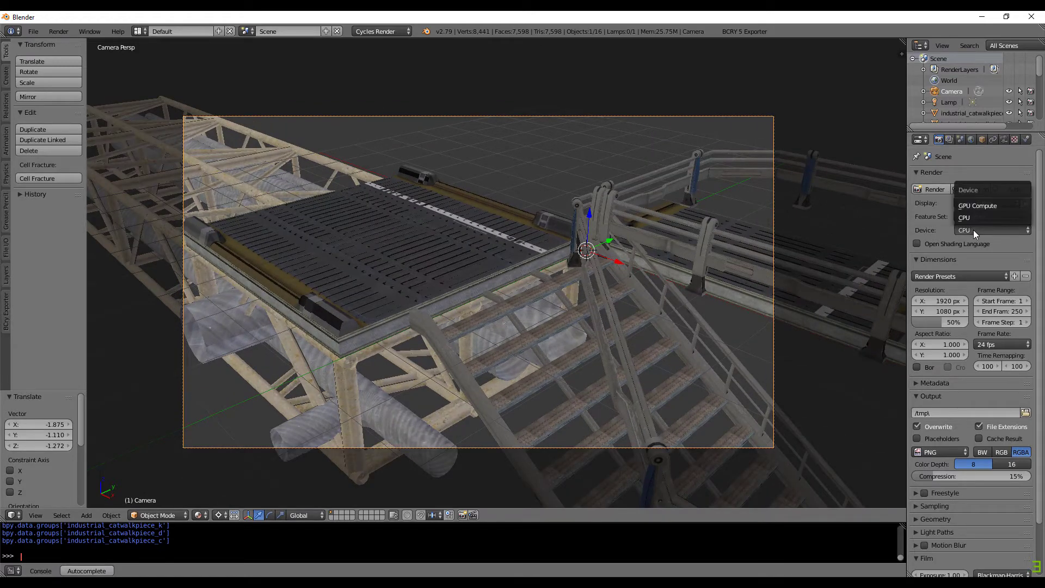
click(973, 205)
drag(944, 308, 969, 308)
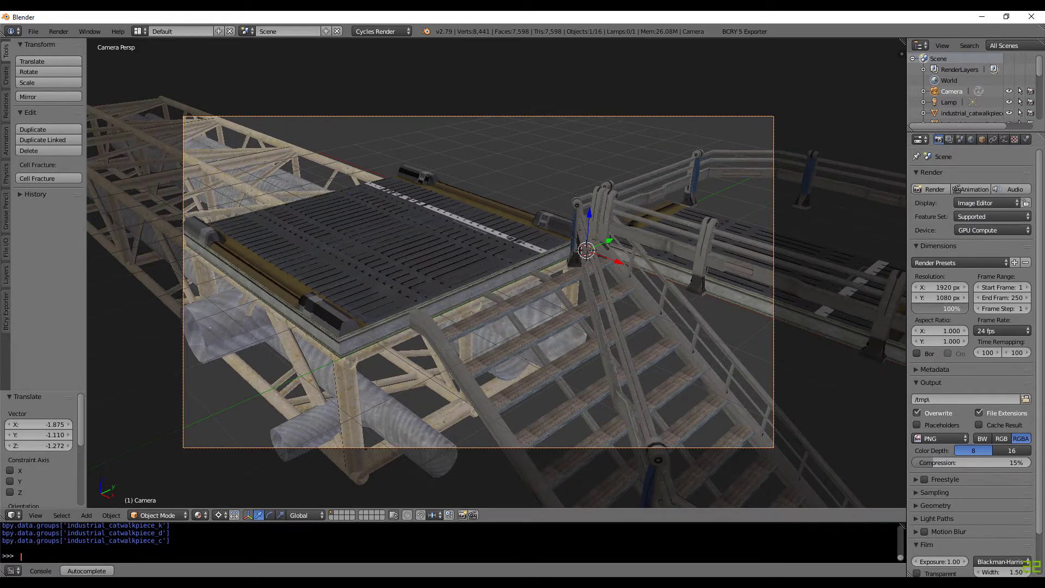
Step: Set the Cycles render tiles to 256×256 in the performance settings
scroll(965, 449, down, 2)
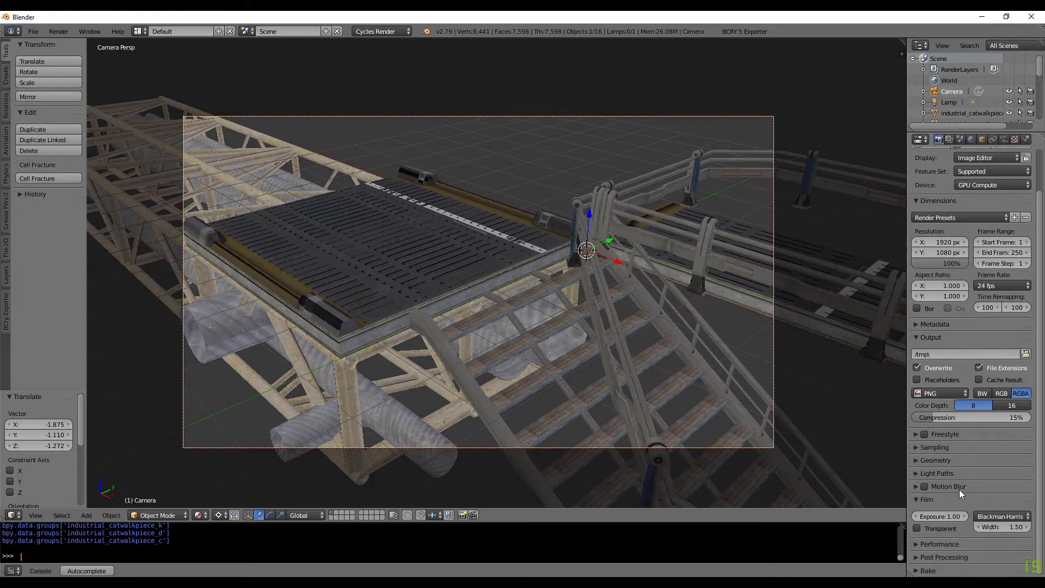
click(916, 544)
scroll(954, 514, down, 5)
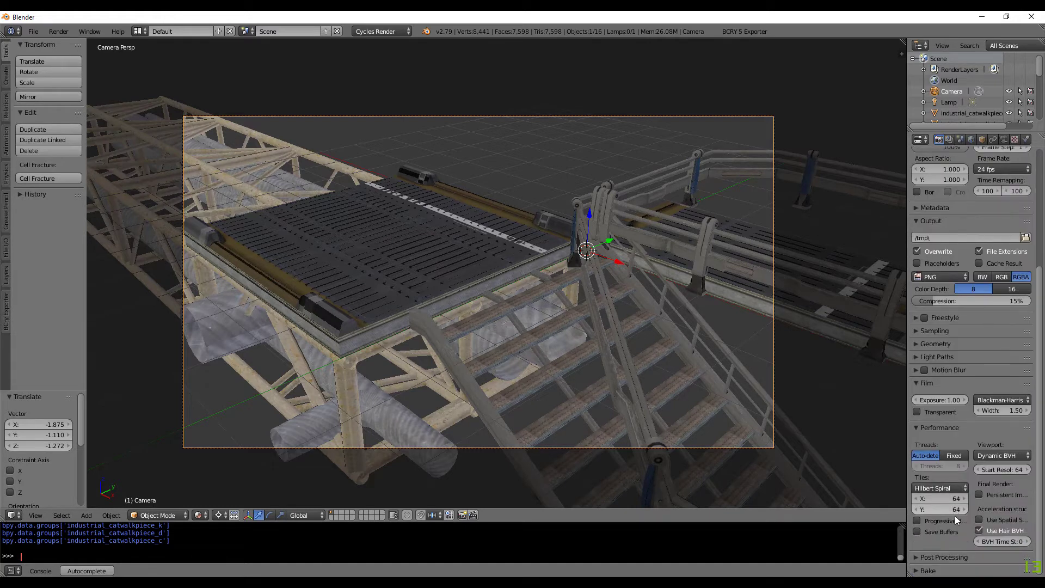
click(951, 499)
text(256)
key(Tab)
text(25)
key(Return)
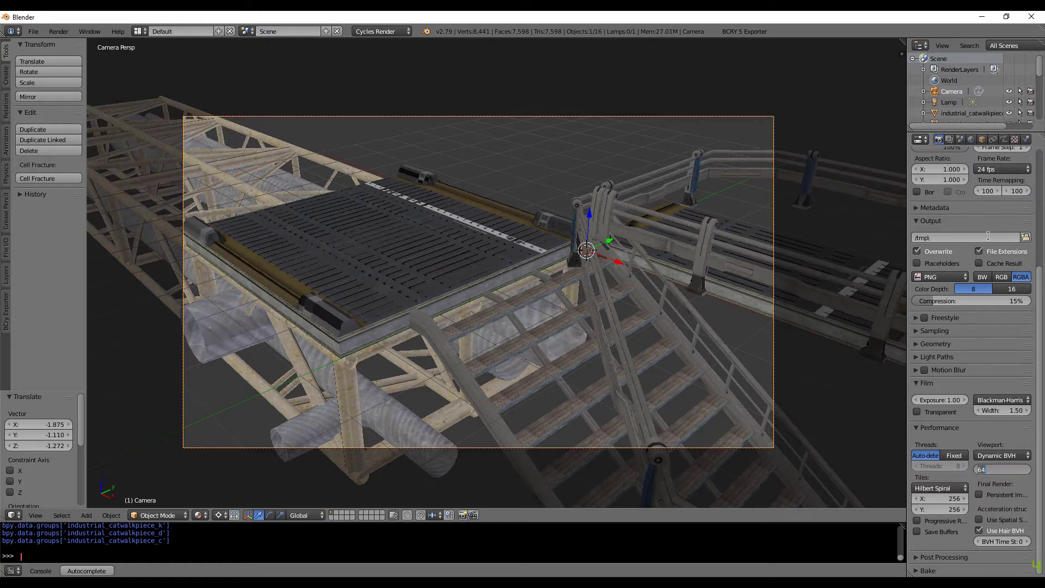
click(987, 217)
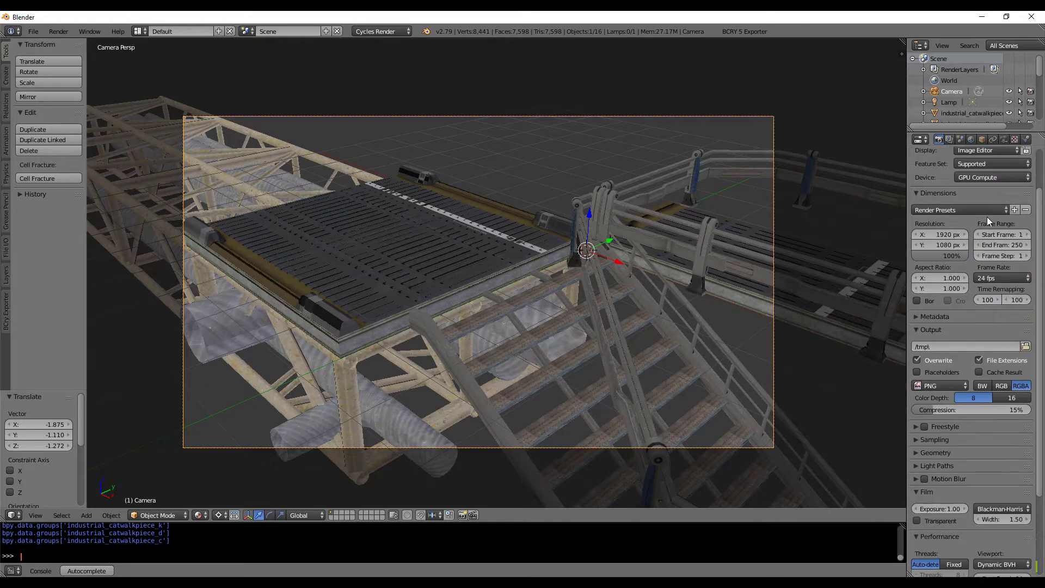
Step: Enable world nodes, make the background colour white and turn on ambient occlusion
click(970, 140)
click(953, 234)
click(991, 253)
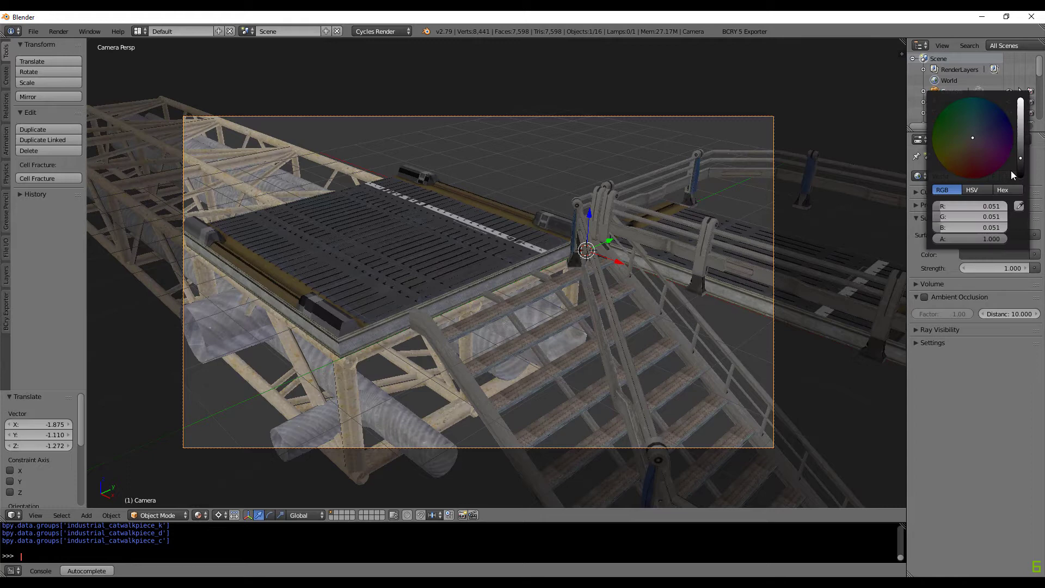
drag(1021, 159, 1020, 105)
click(925, 296)
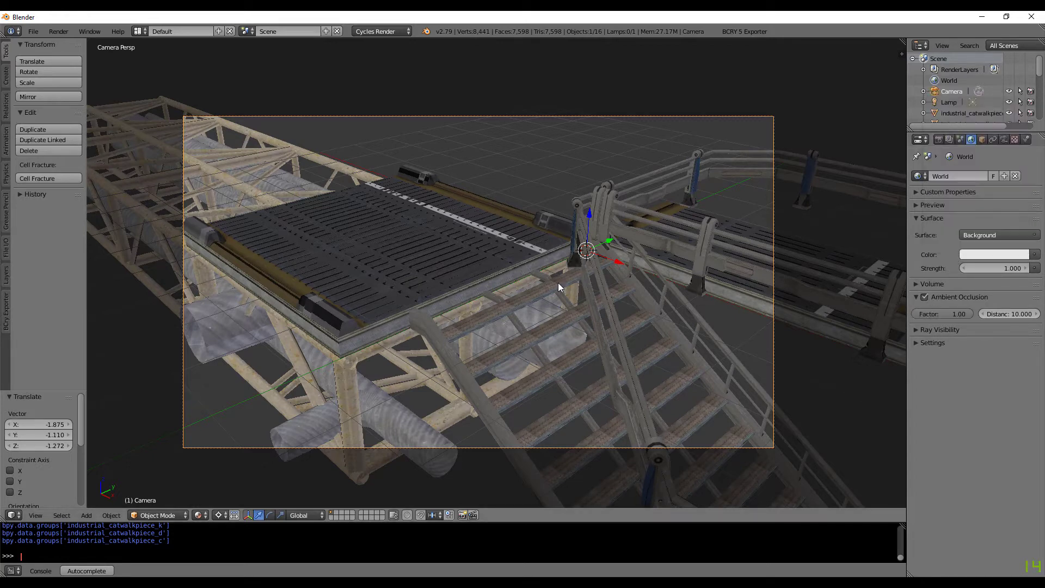
click(474, 253)
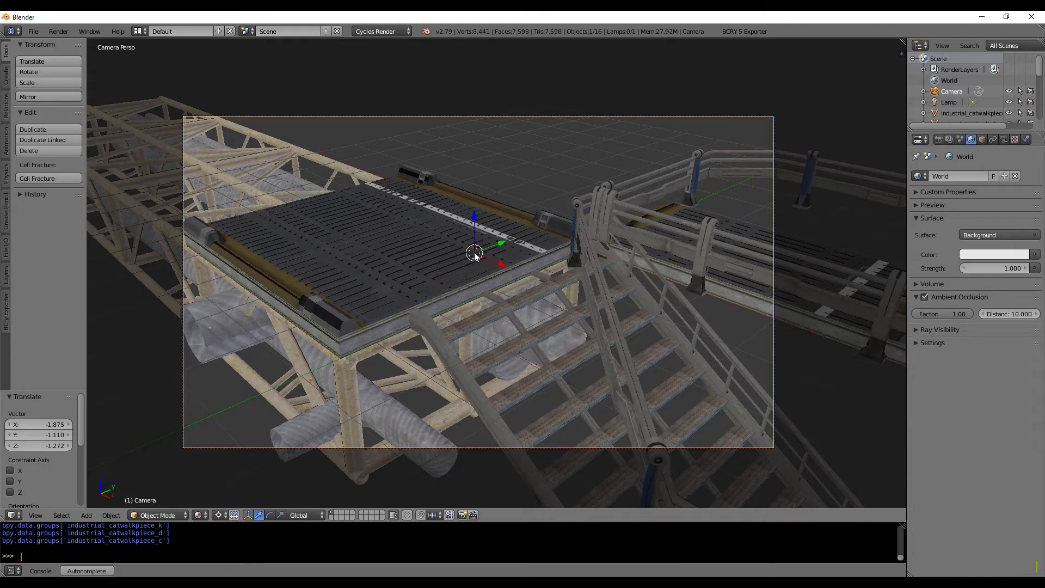
Step: Render the camera view with F12, wait about 55 s, then close the Render Result
key(F12)
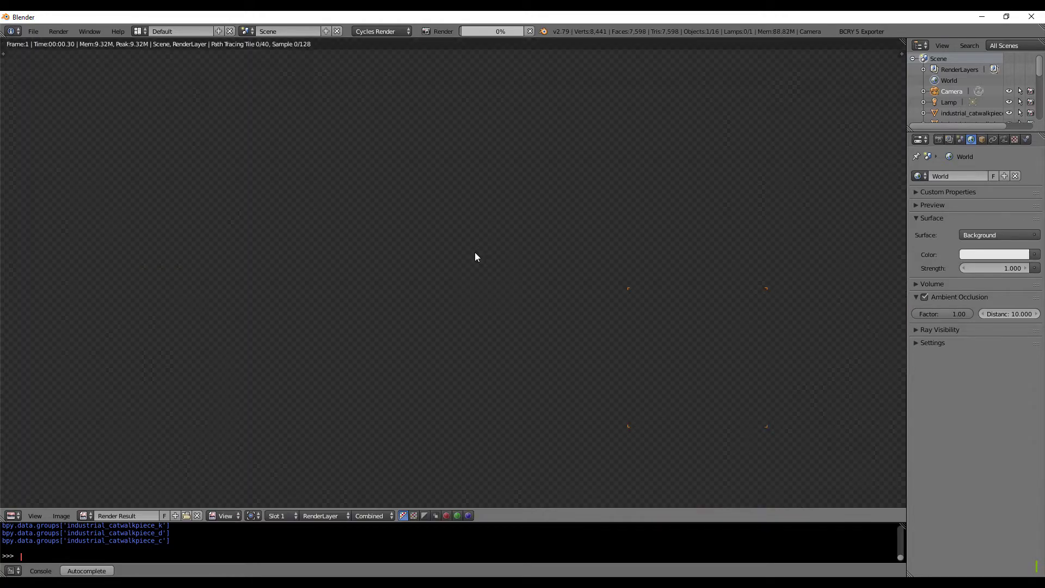
scroll(477, 254, down, 2)
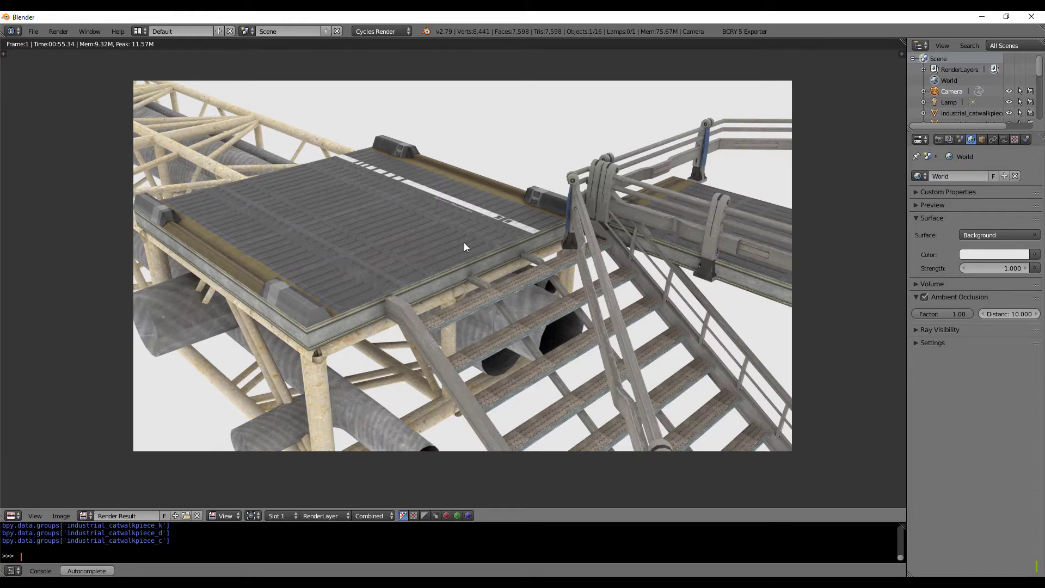
key(Escape)
Step: Save the scene over catwalks_railings.blend in the mechlab_a\catwalks_railings folder
middle_drag(465, 243, 550, 234)
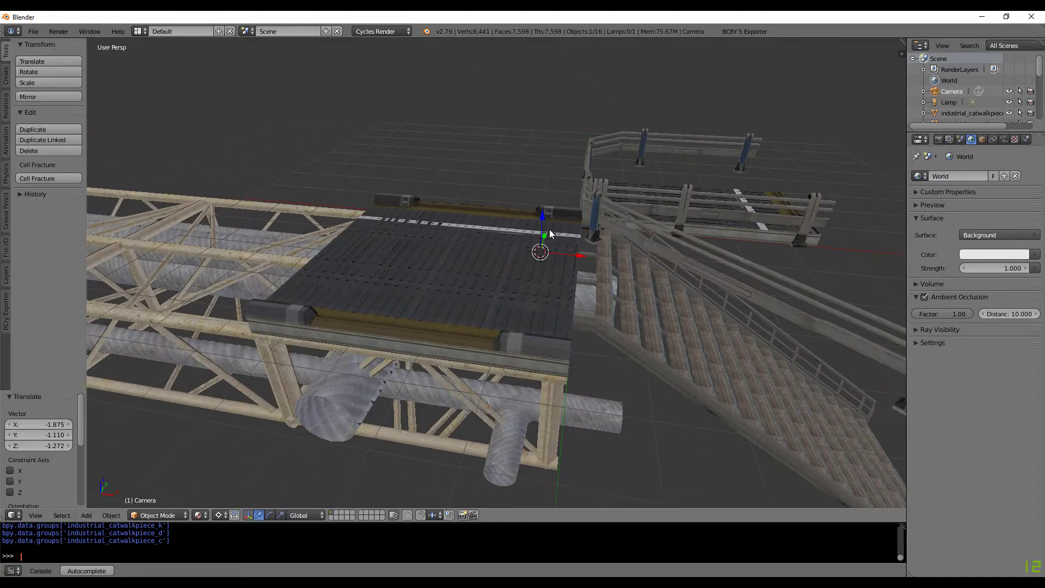
scroll(549, 234, down, 2)
click(33, 31)
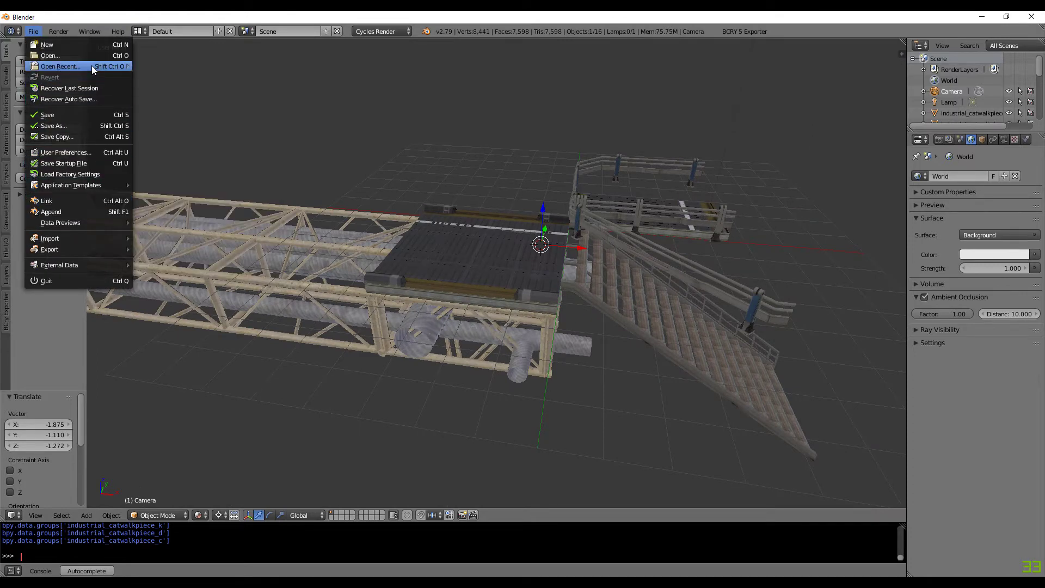
click(82, 124)
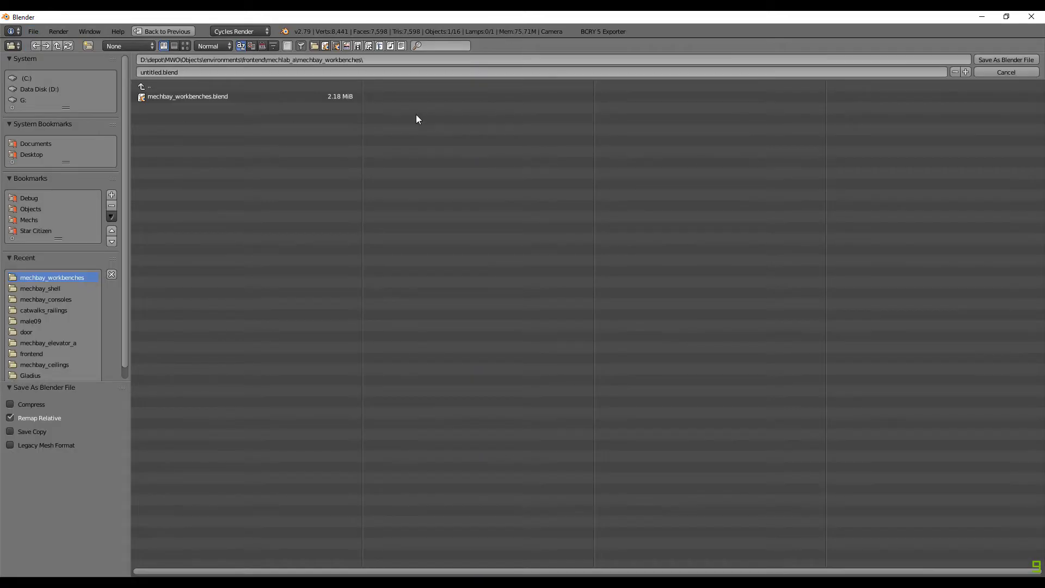
click(215, 97)
click(188, 88)
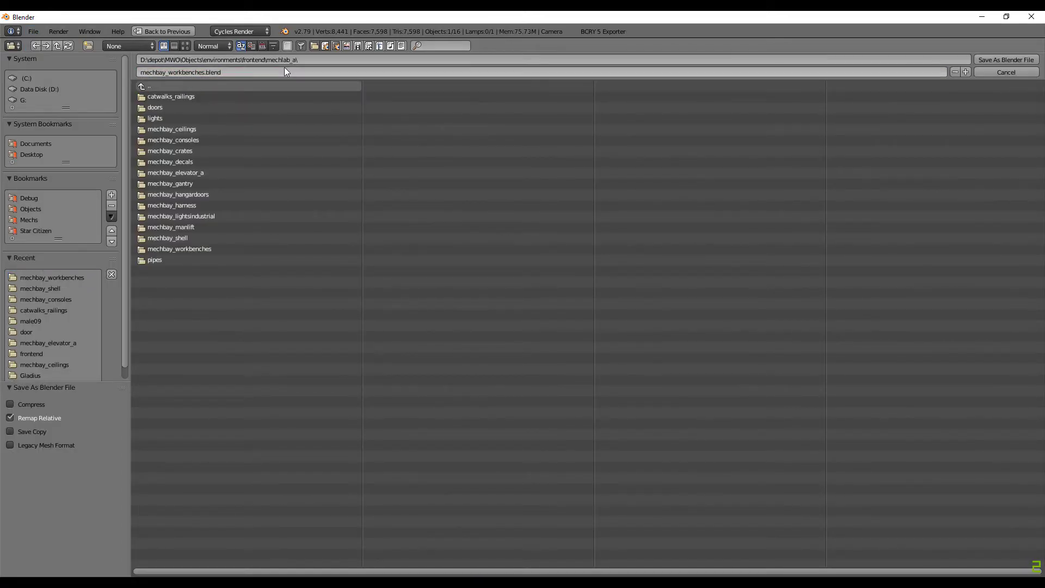
click(192, 96)
click(188, 97)
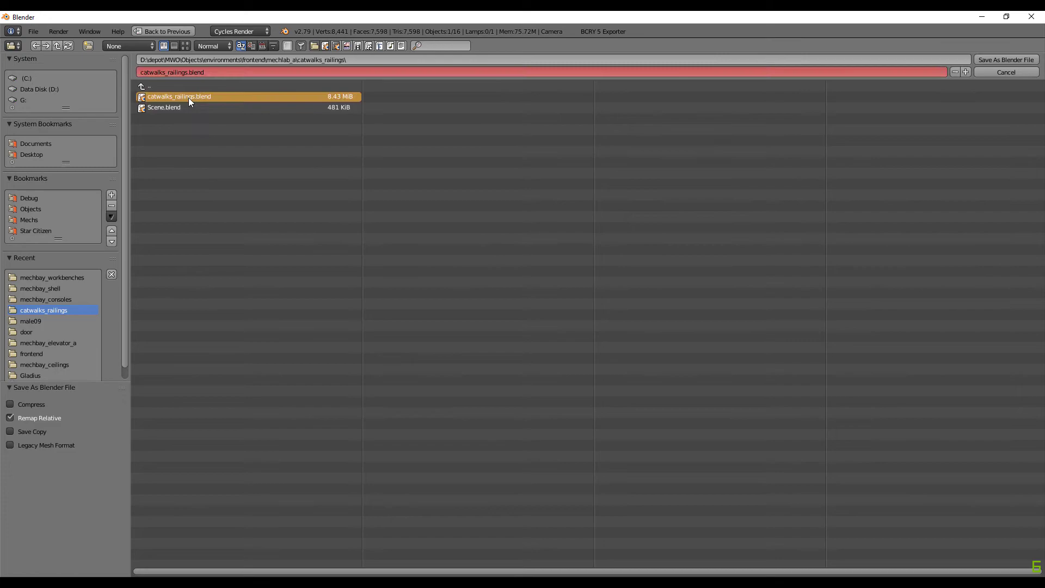
click(1004, 61)
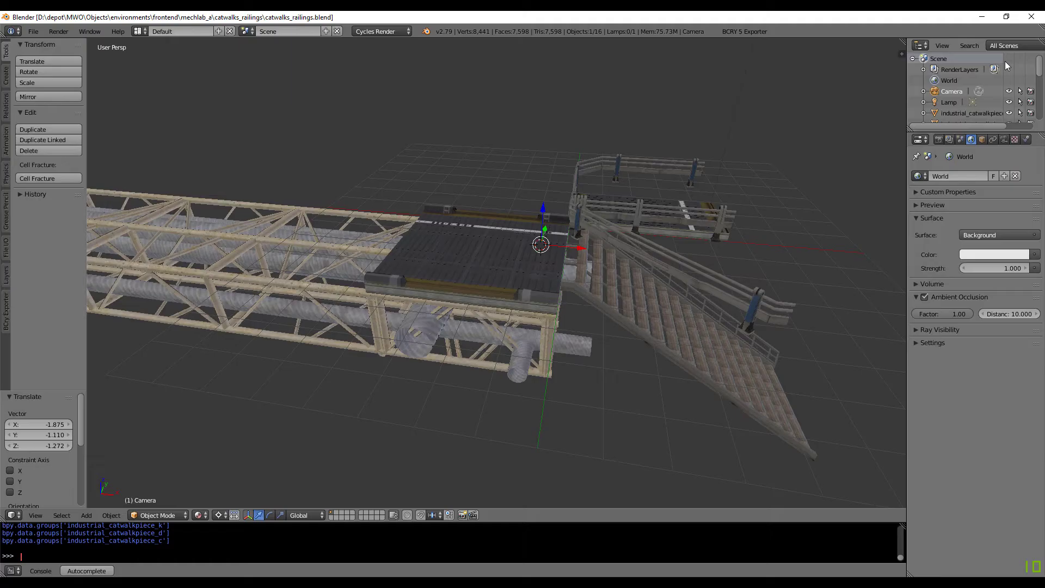
middle_drag(557, 274, 433, 260)
right_click(398, 259)
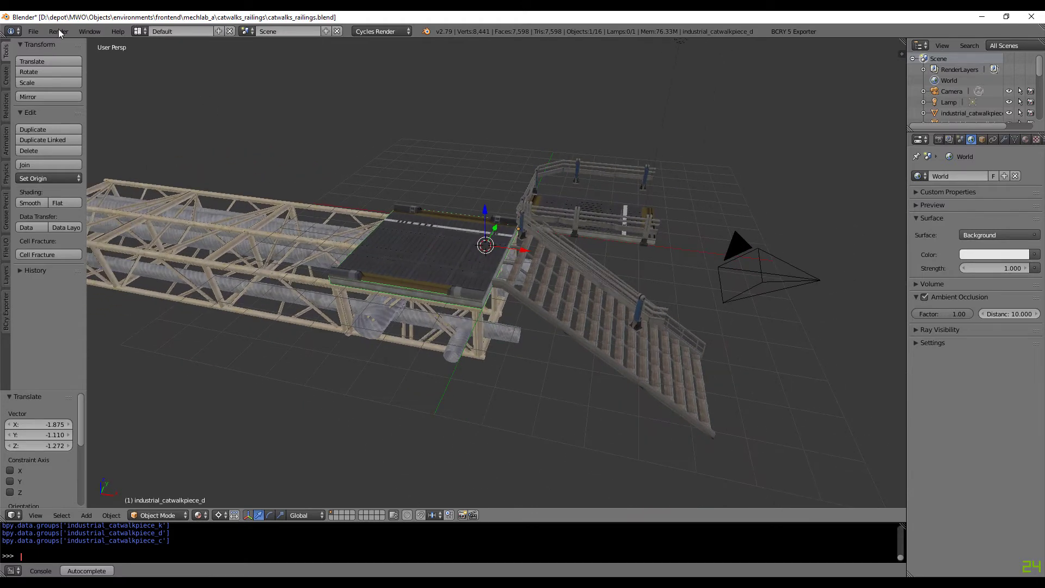
Step: Undo the cursor move and save the current file with Ctrl+S
click(33, 31)
mouse_move(58, 31)
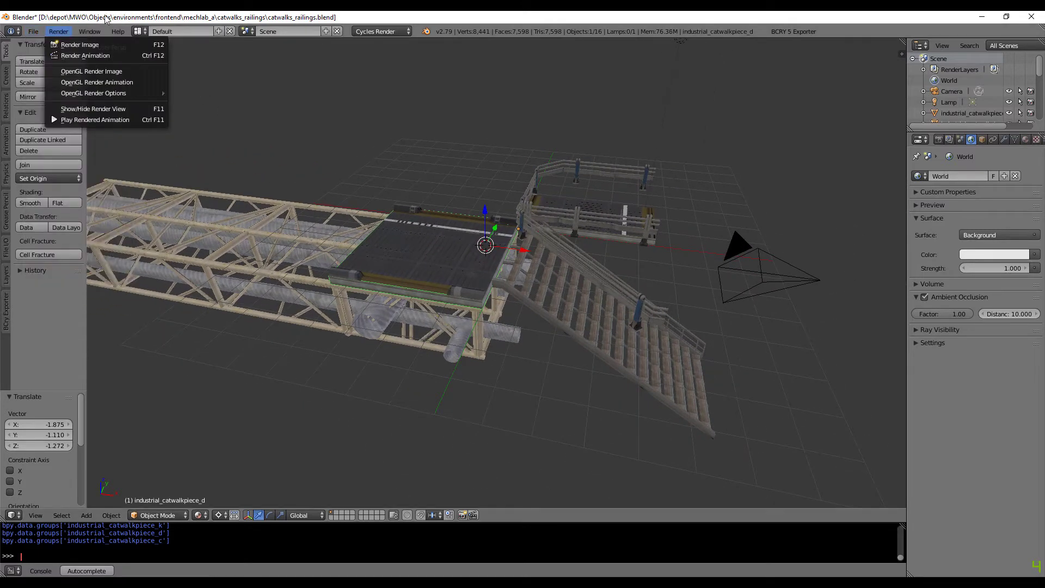
key(Escape)
key(ctrl+z)
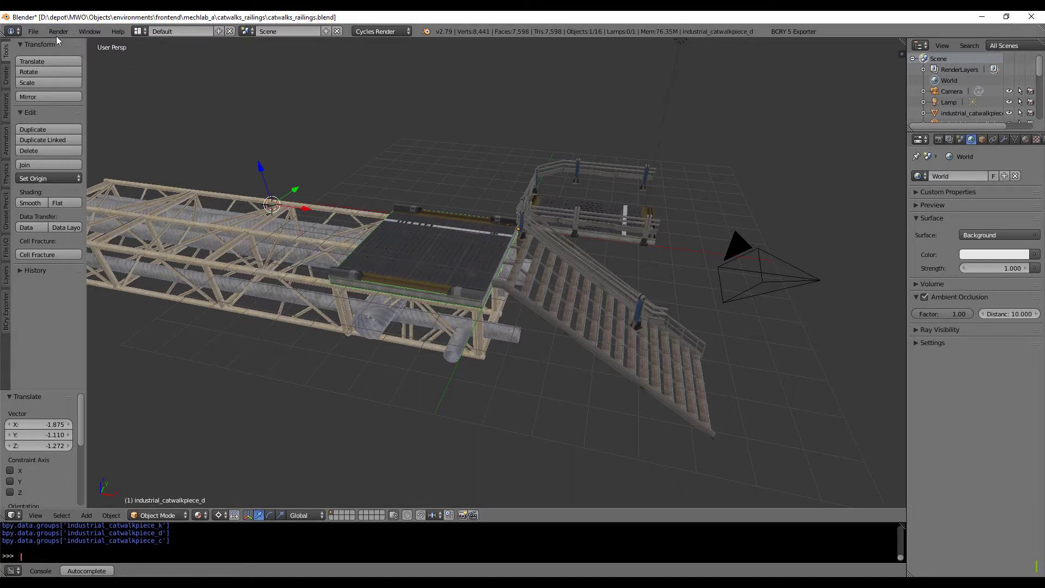
key(ctrl+s)
click(156, 123)
Step: Batch-generate data previews for catwalks_railings.blend
click(34, 31)
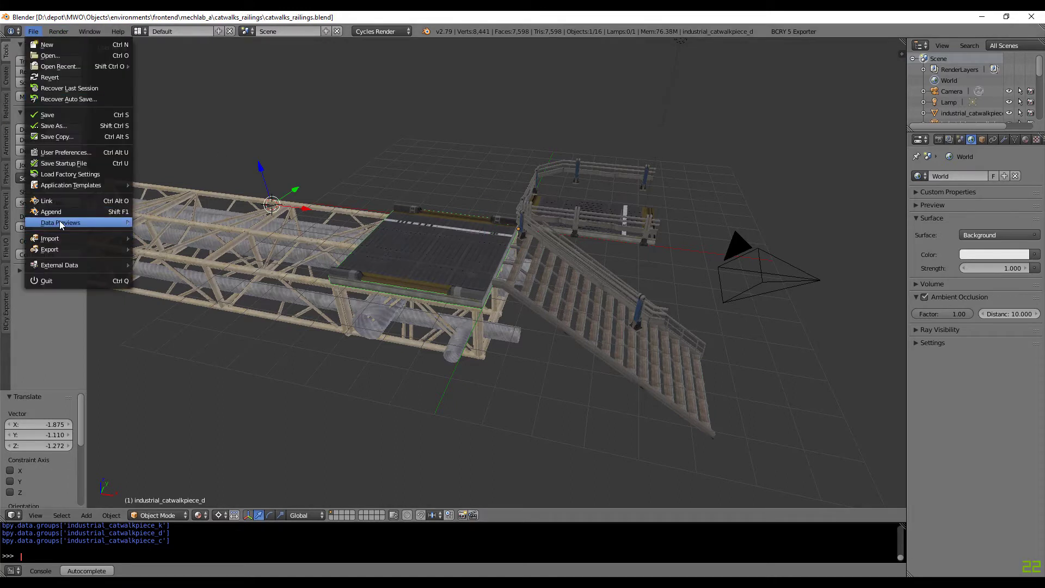
mouse_move(60, 223)
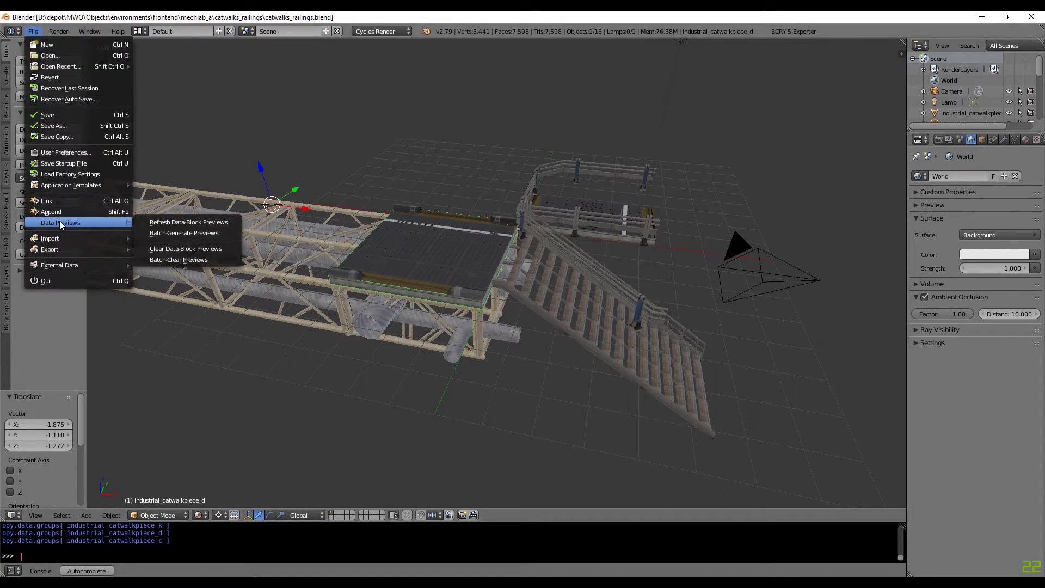
click(182, 232)
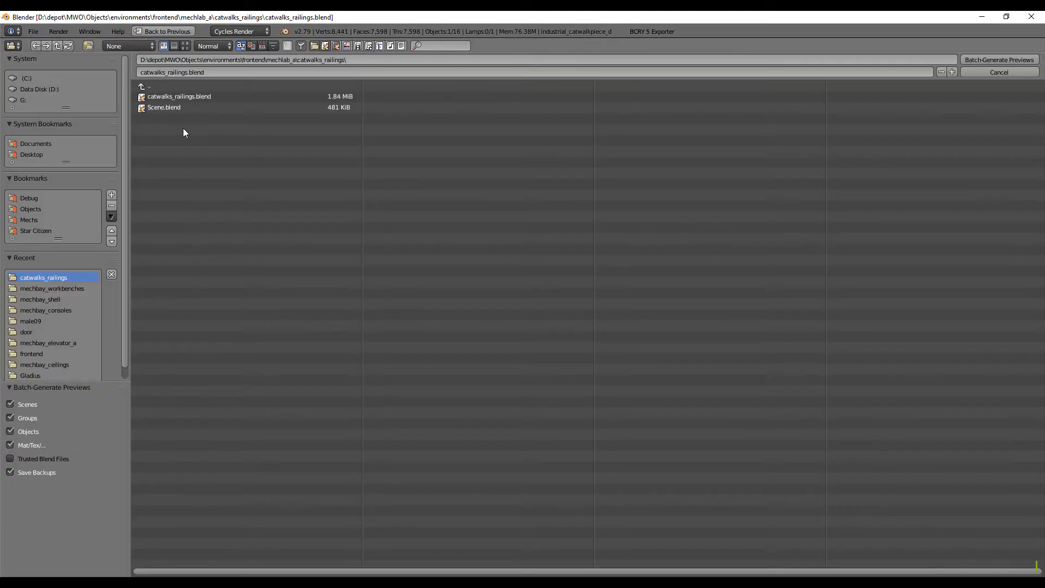
click(181, 96)
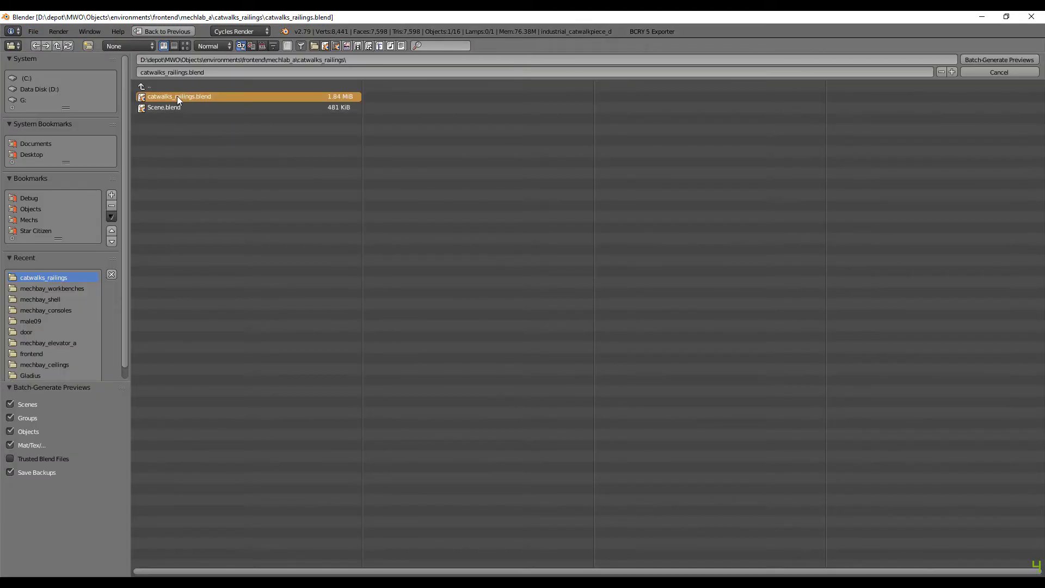
click(998, 60)
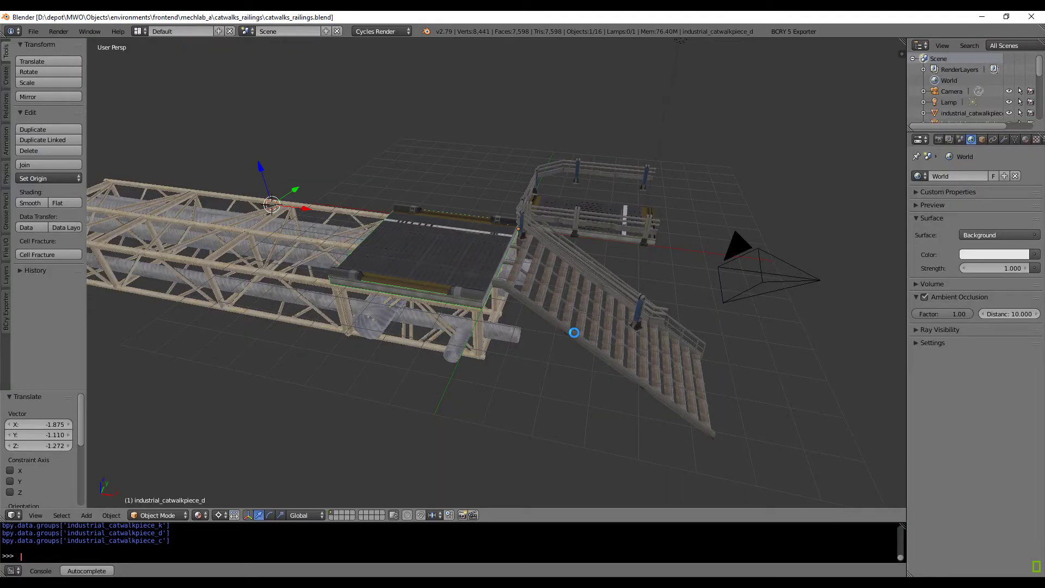
Step: Switch to Notepad showing the import.txt Generate Groups code
middle_drag(555, 237, 532, 247)
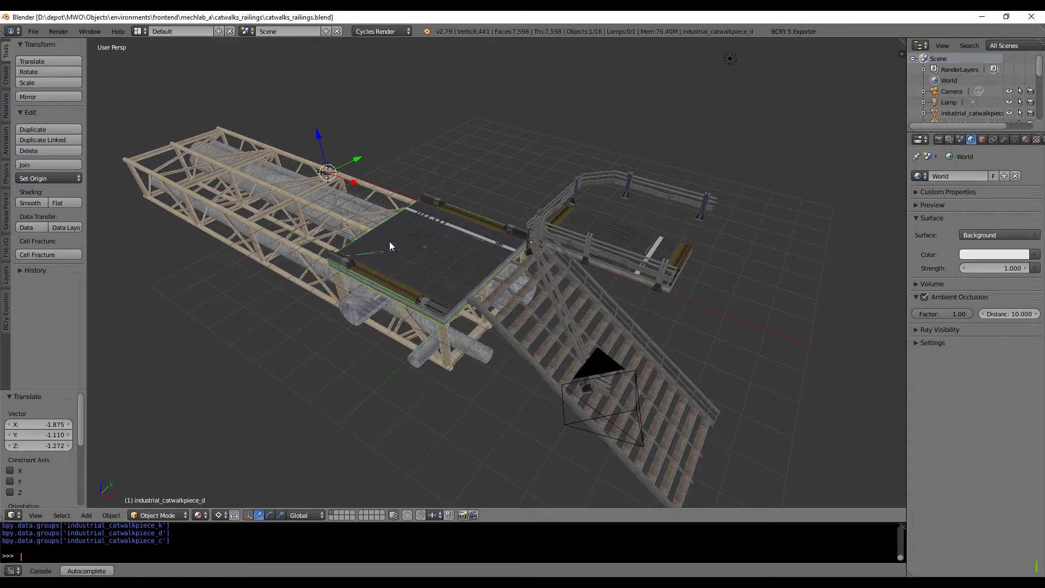
middle_drag(403, 259, 406, 257)
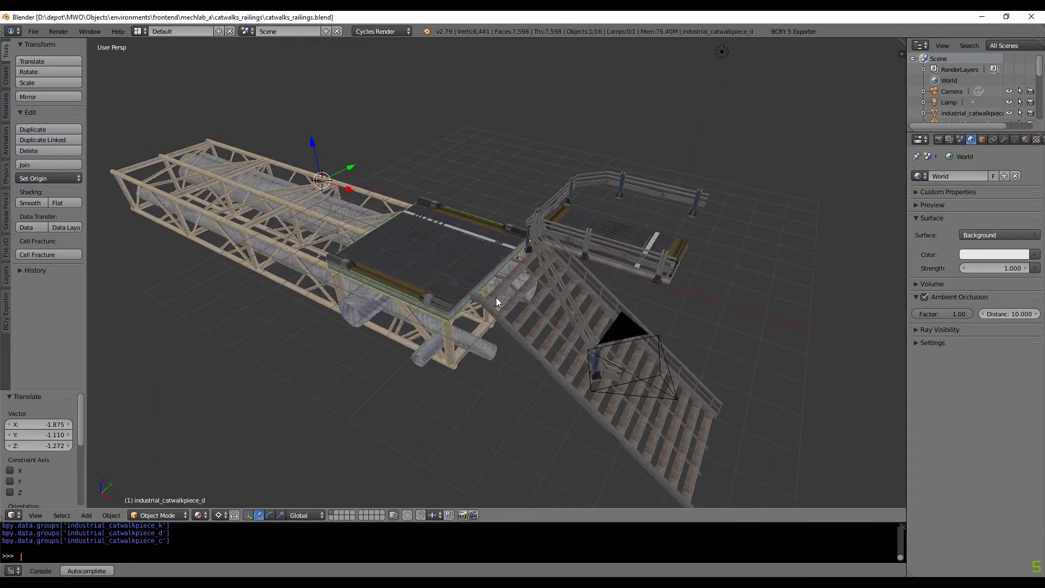
key(alt+Tab)
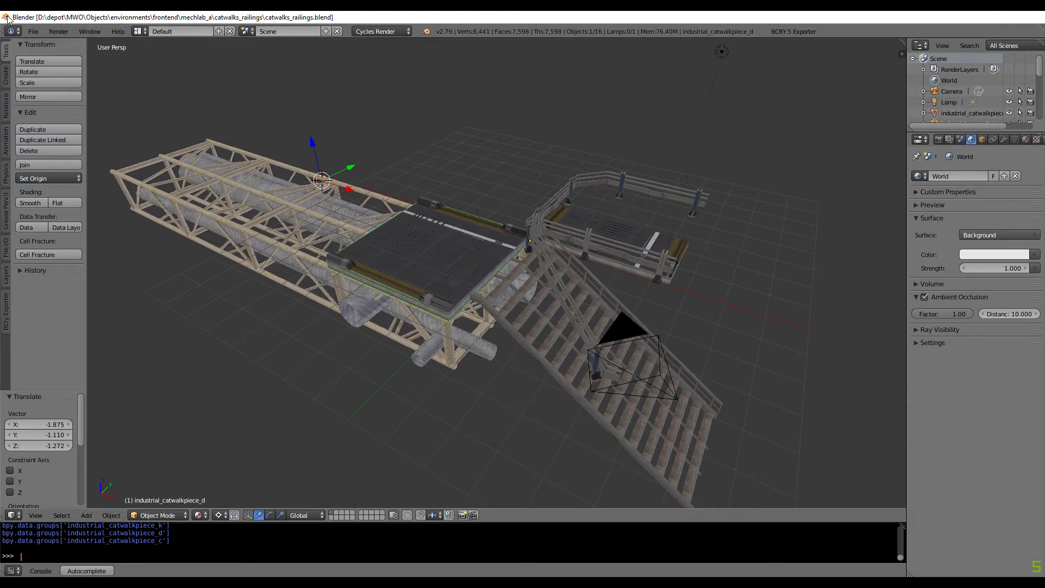
click(503, 295)
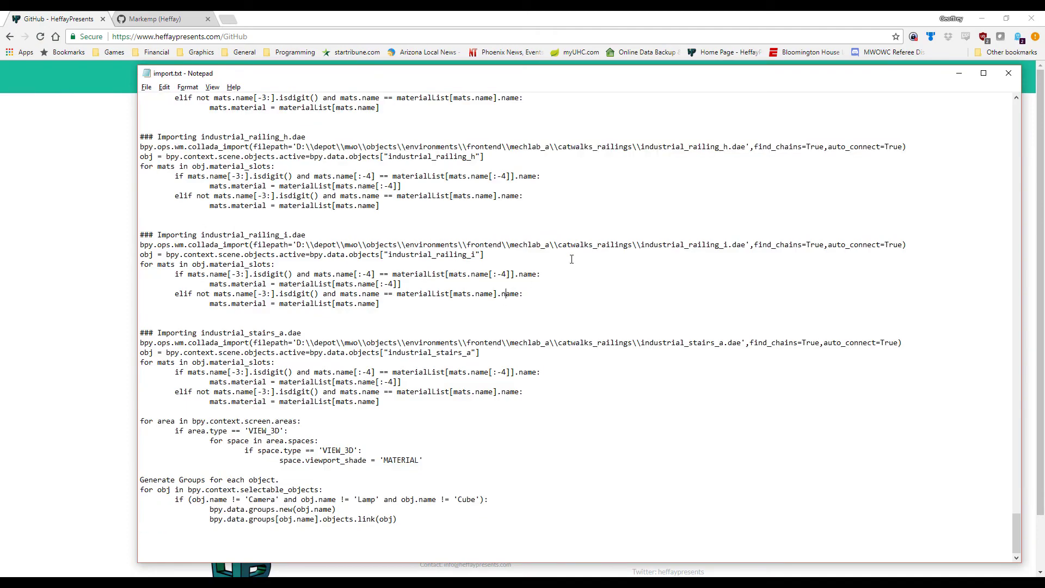
Step: Close Notepad and list the folder's files in PowerShell with ls and dir *.blend
click(1008, 73)
click(607, 405)
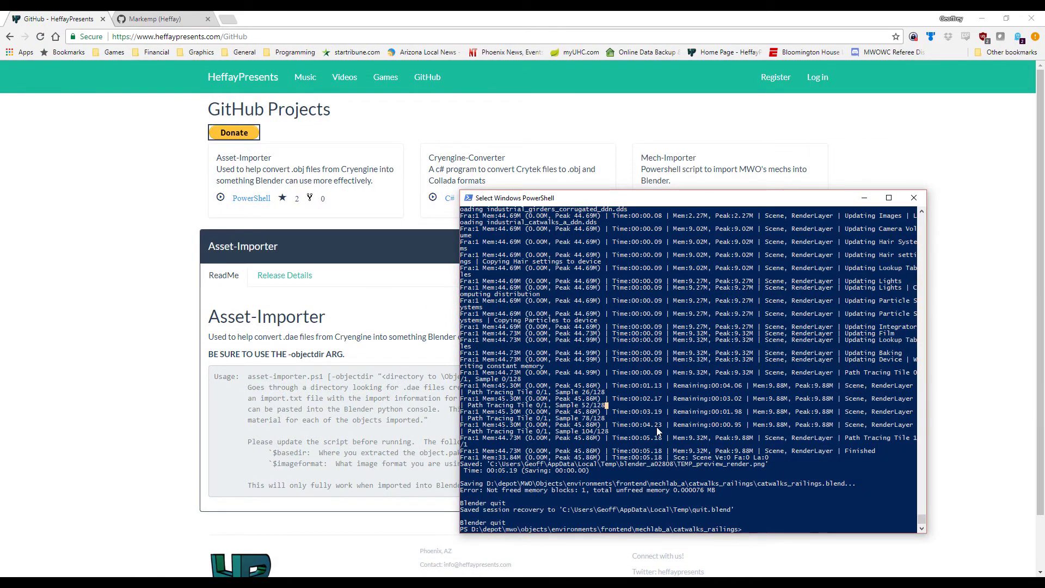
key(Escape)
text(ls)
key(Return)
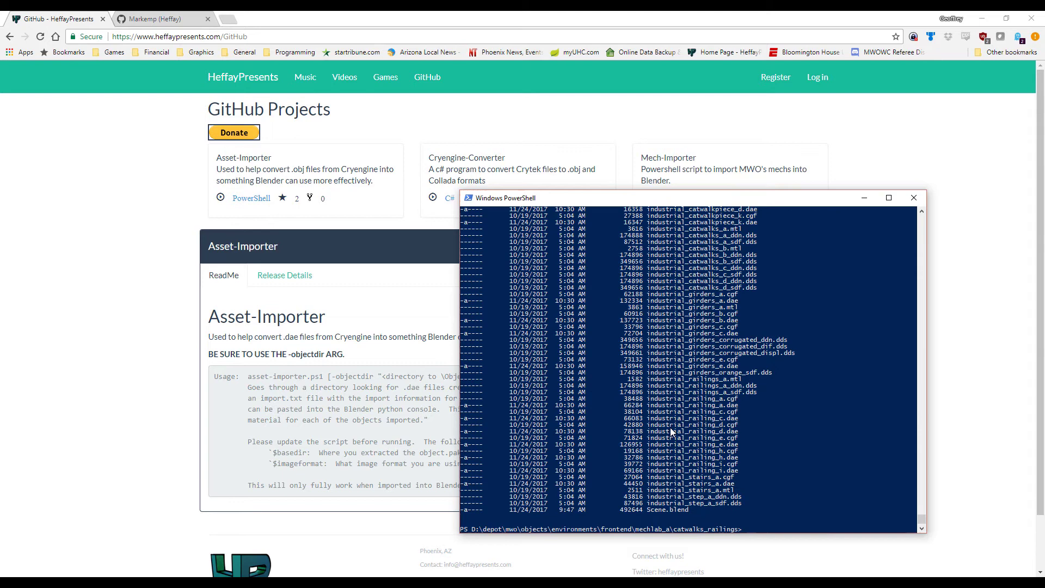
text(dir *.ble)
text(nd)
key(Return)
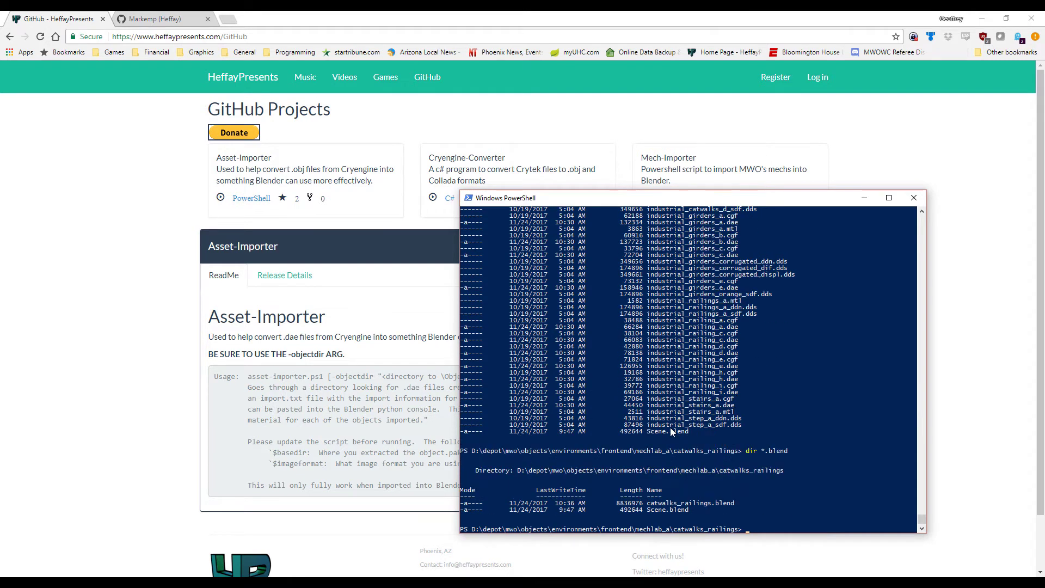
Step: Copy the catwalks_railings file name from the listing
drag(650, 509, 663, 510)
drag(648, 503, 711, 503)
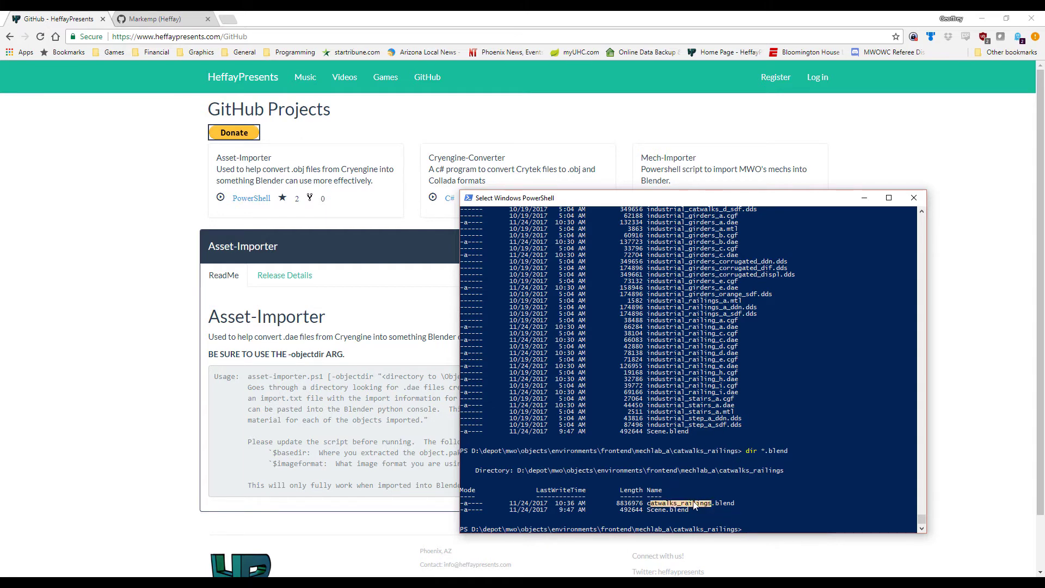
right_click(663, 507)
click(650, 503)
click(732, 502)
Step: Launch a new Blender session by running blender
text(be)
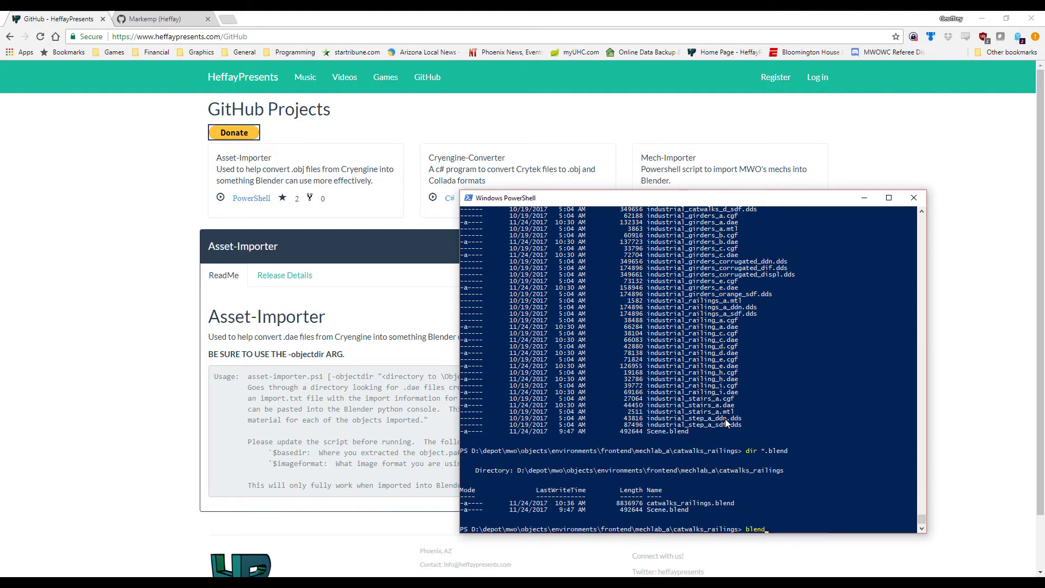
text(end)
key(Return)
text(blender)
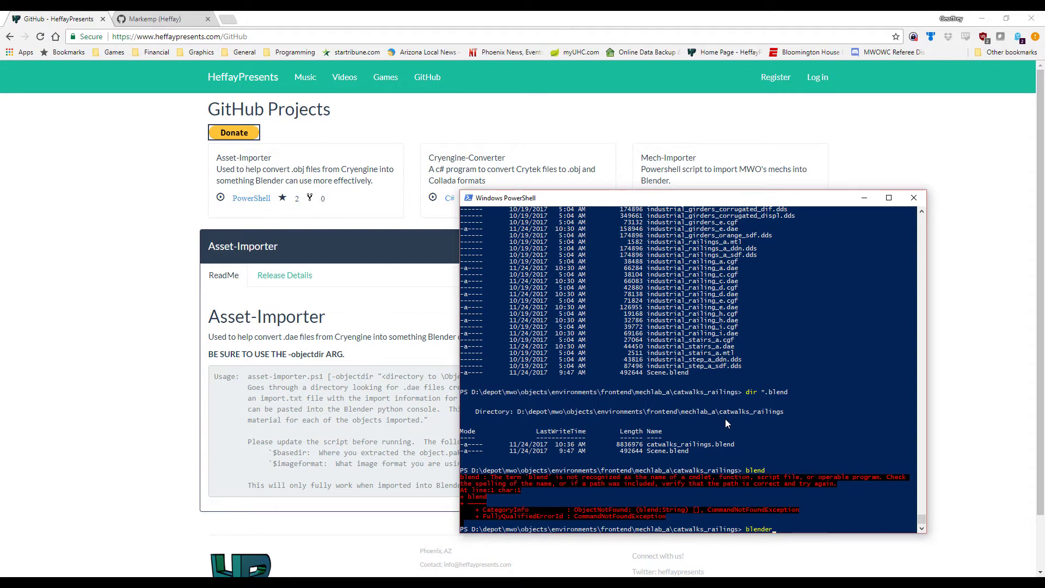
key(Return)
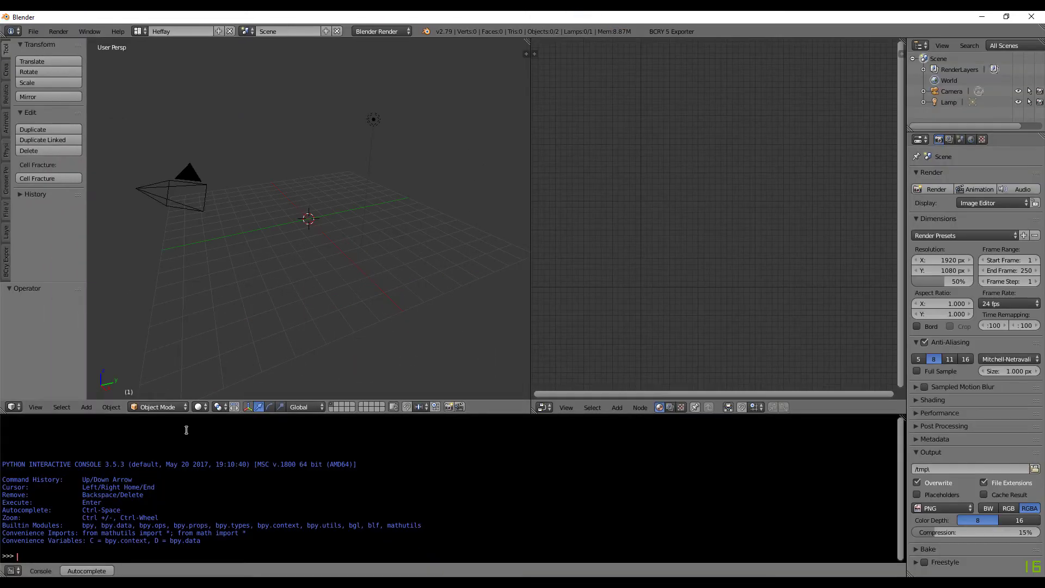
Step: Shrink the console so the 3D view fills the window, then bring up File > Link
drag(192, 414, 194, 544)
drag(527, 41, 680, 49)
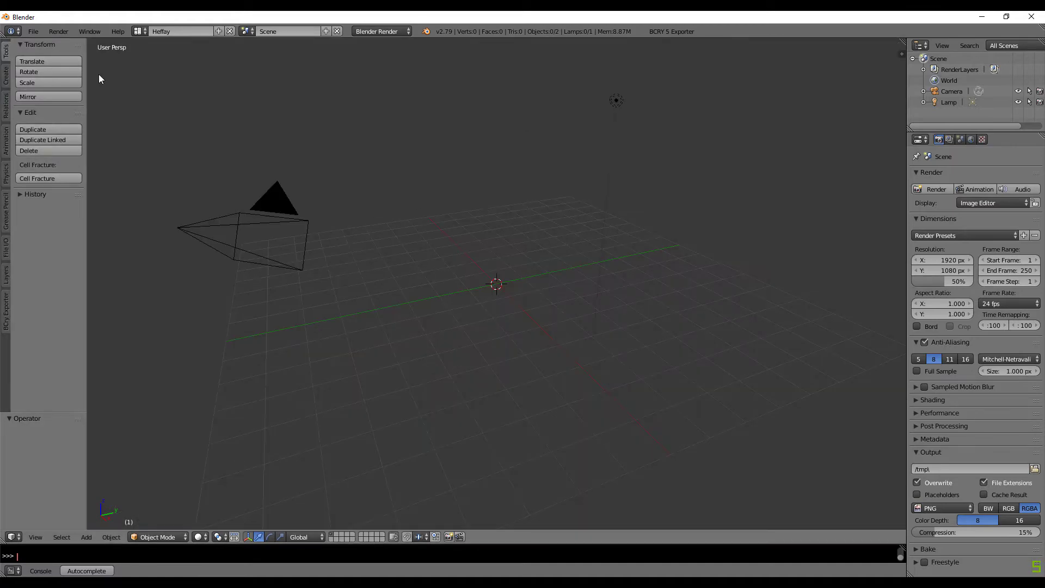
click(33, 31)
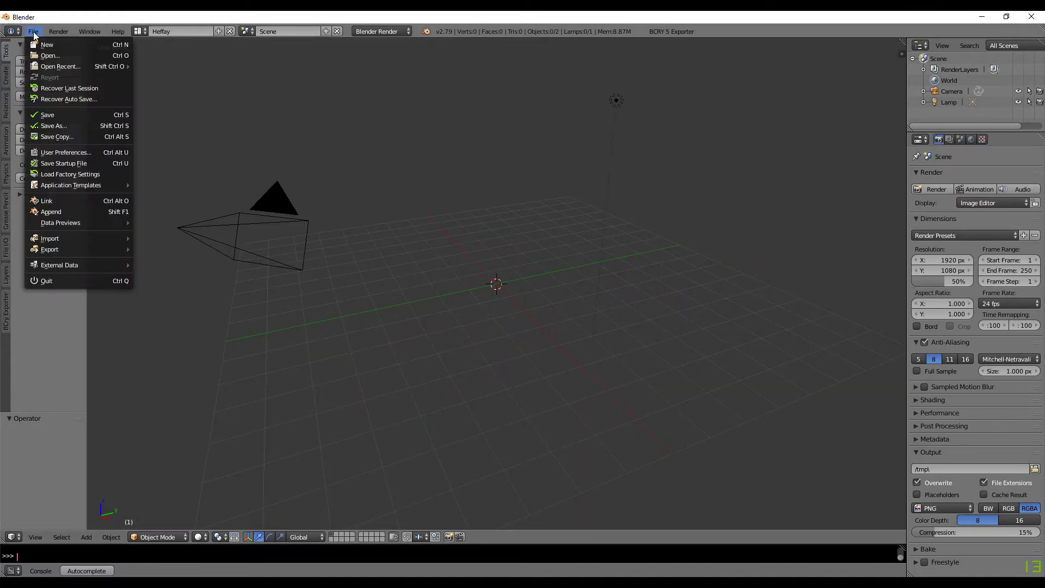
mouse_move(70, 238)
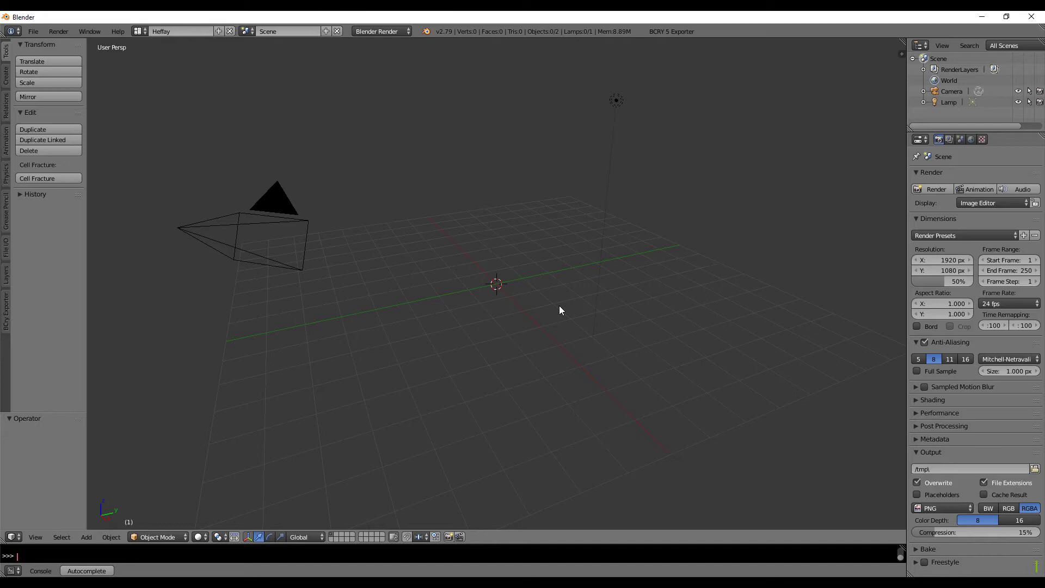
click(33, 31)
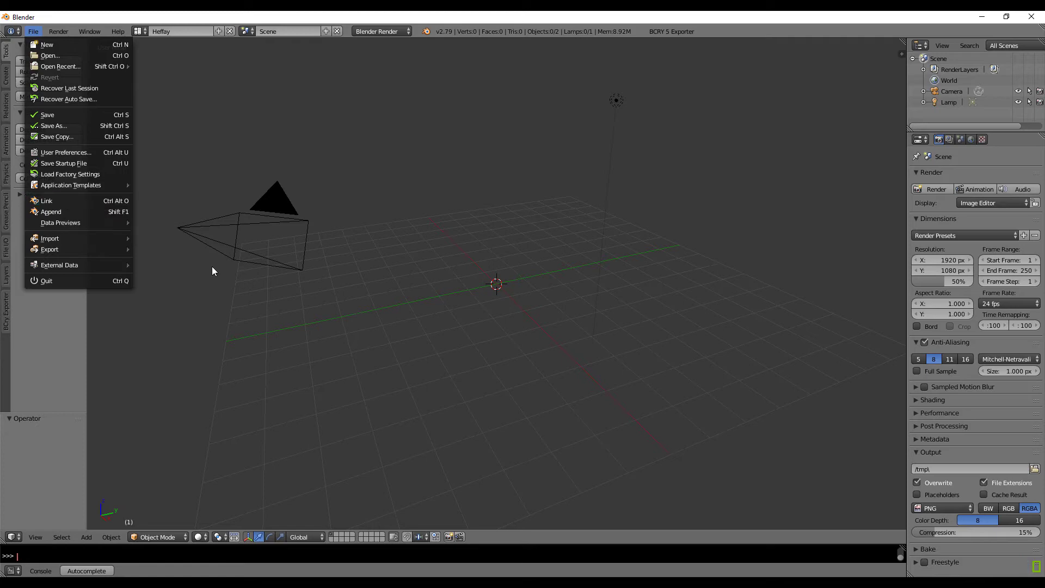
Step: Browse into catwalks_railings.blend's Group category in the Link browser, shown as thumbnails
click(32, 31)
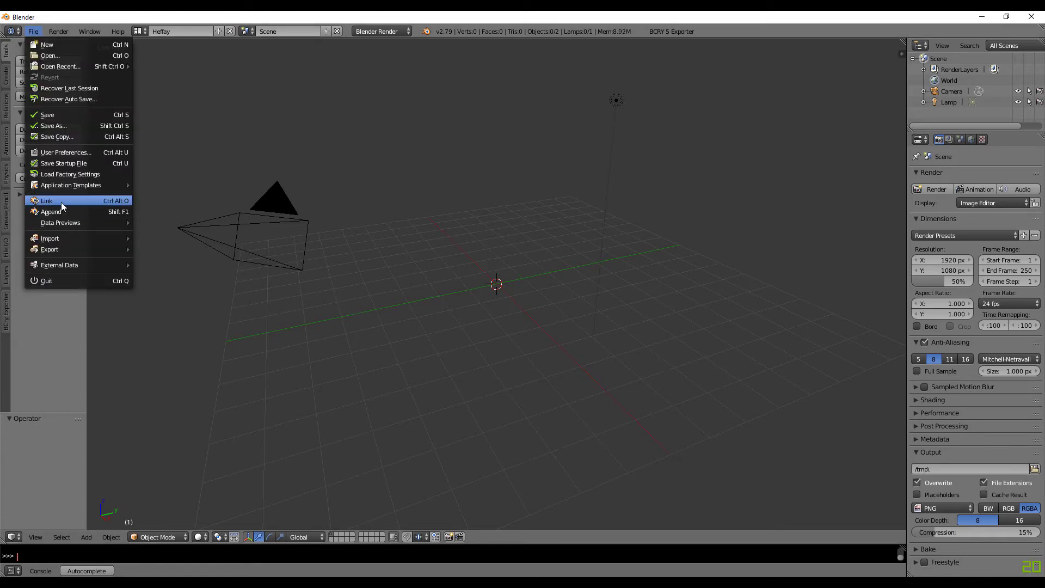
click(61, 201)
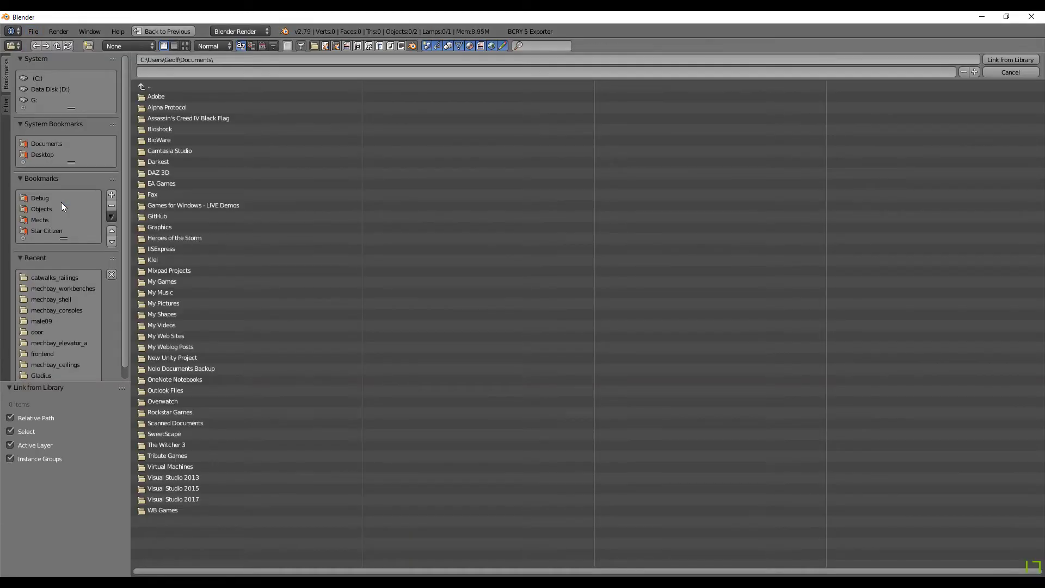
click(48, 277)
click(191, 96)
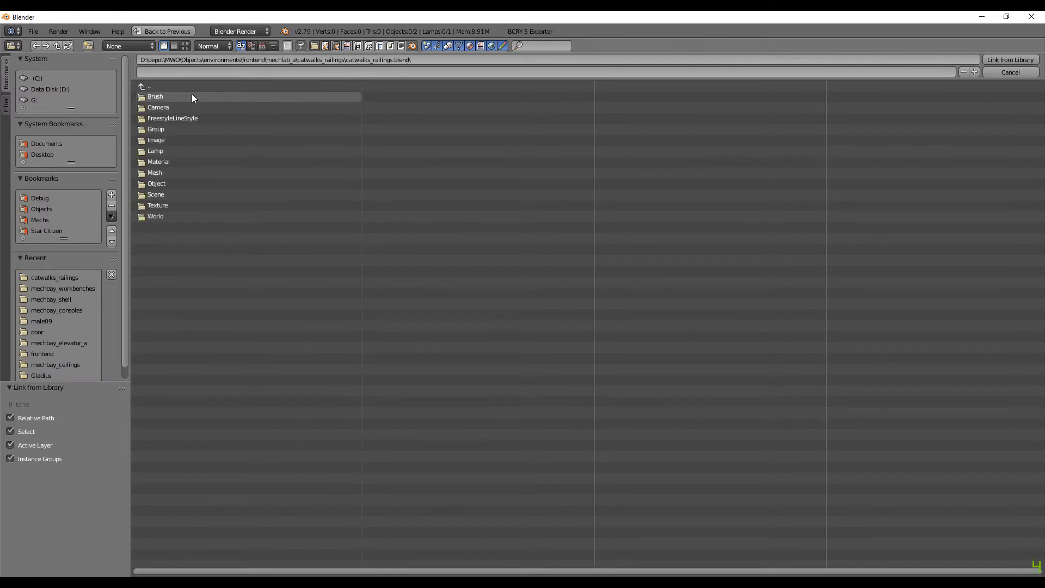
click(165, 88)
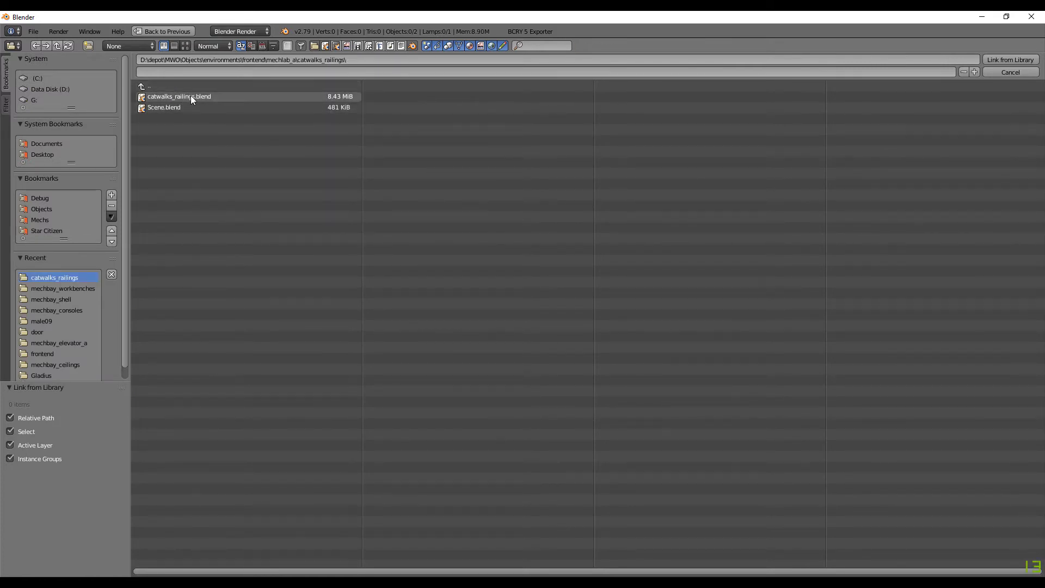
click(191, 96)
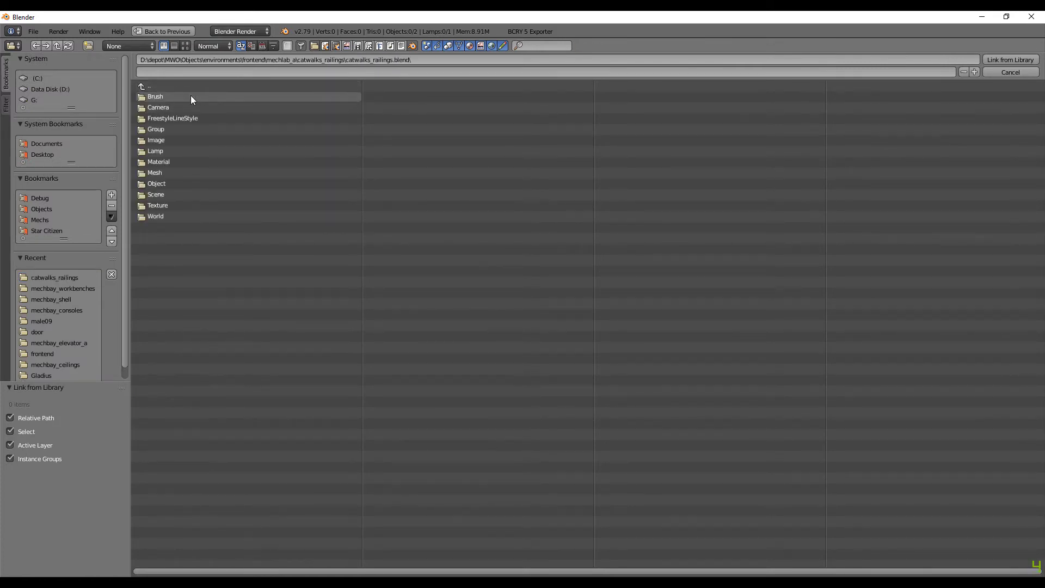
click(186, 45)
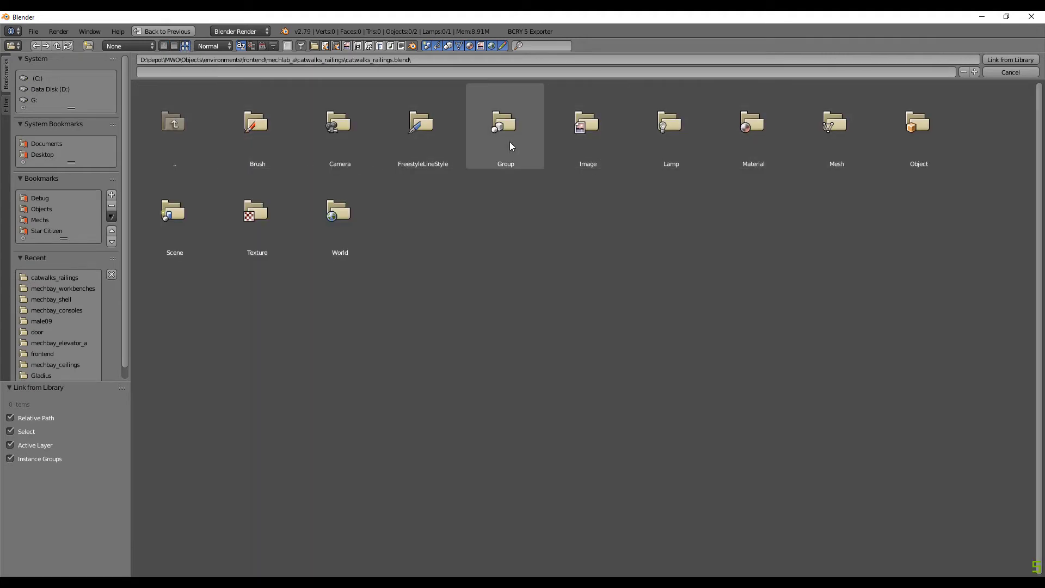
click(507, 125)
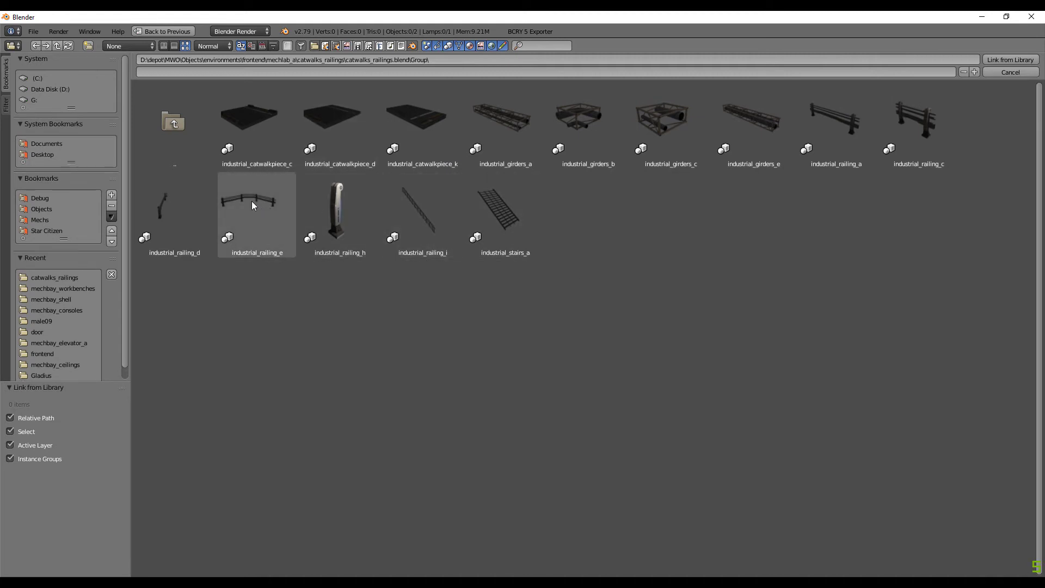
Step: Link stairs_a, catwalkpiece_c, railing_e, railing_a, railing_c and girders_a into the scene
click(497, 208)
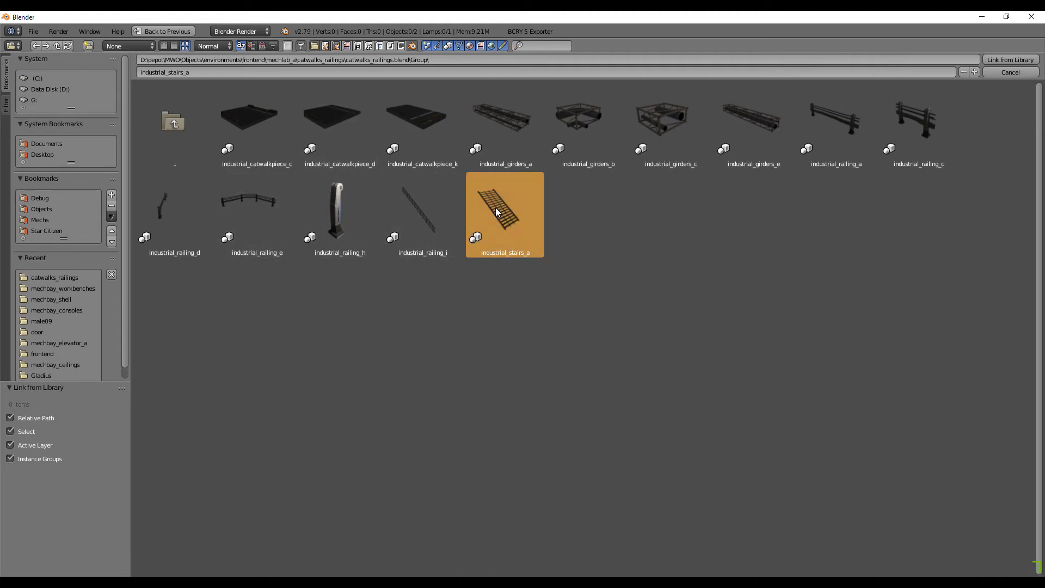
shift+click(244, 120)
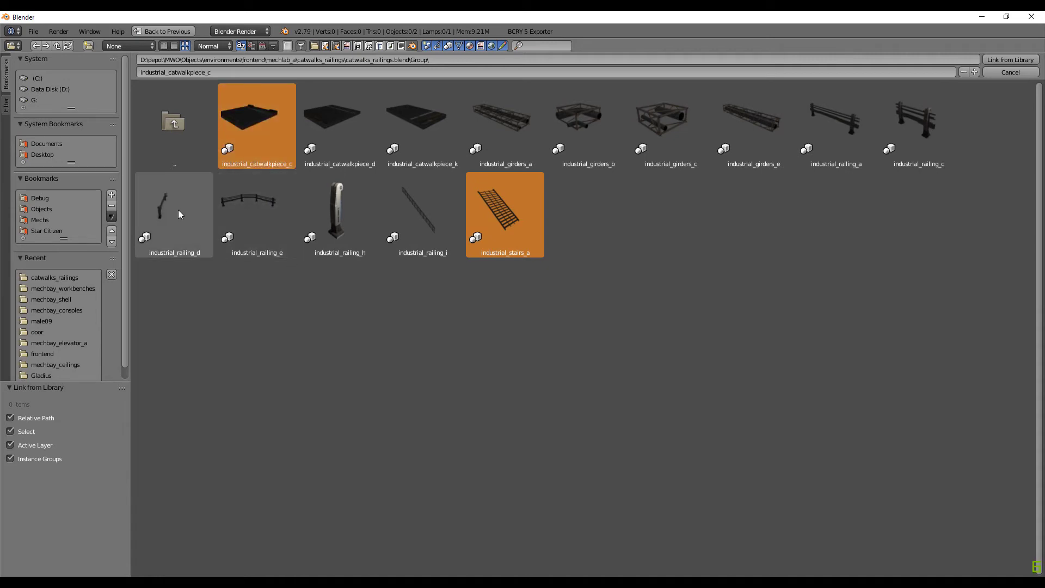
shift+click(247, 205)
shift+click(415, 217)
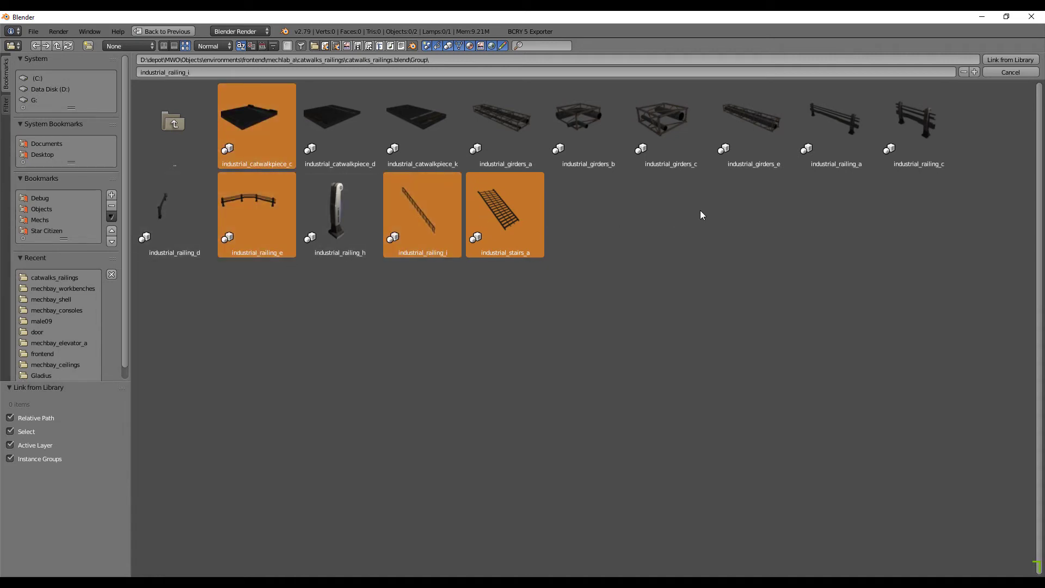
shift+click(435, 224)
shift+click(860, 118)
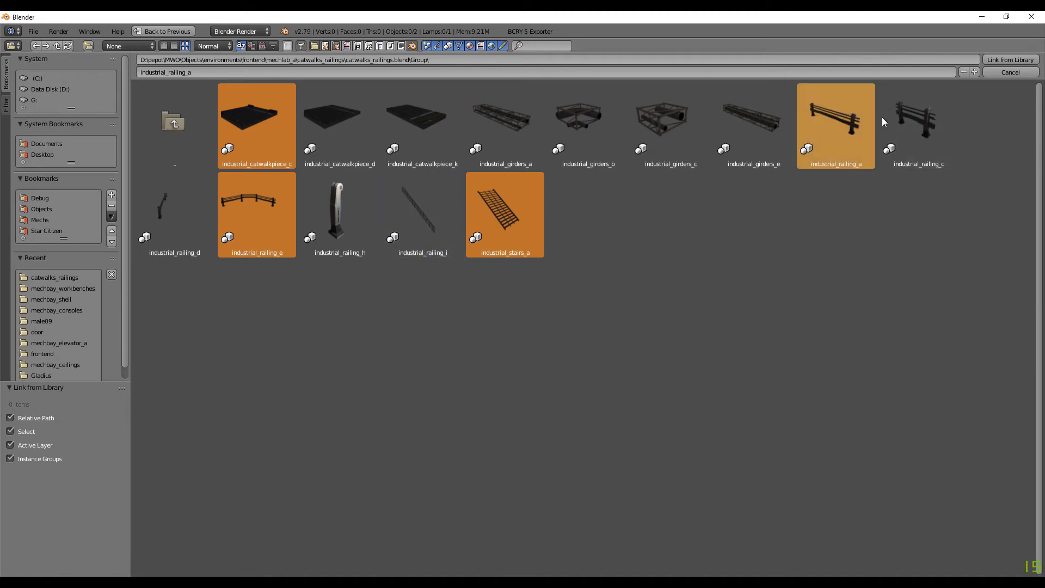
shift+click(909, 116)
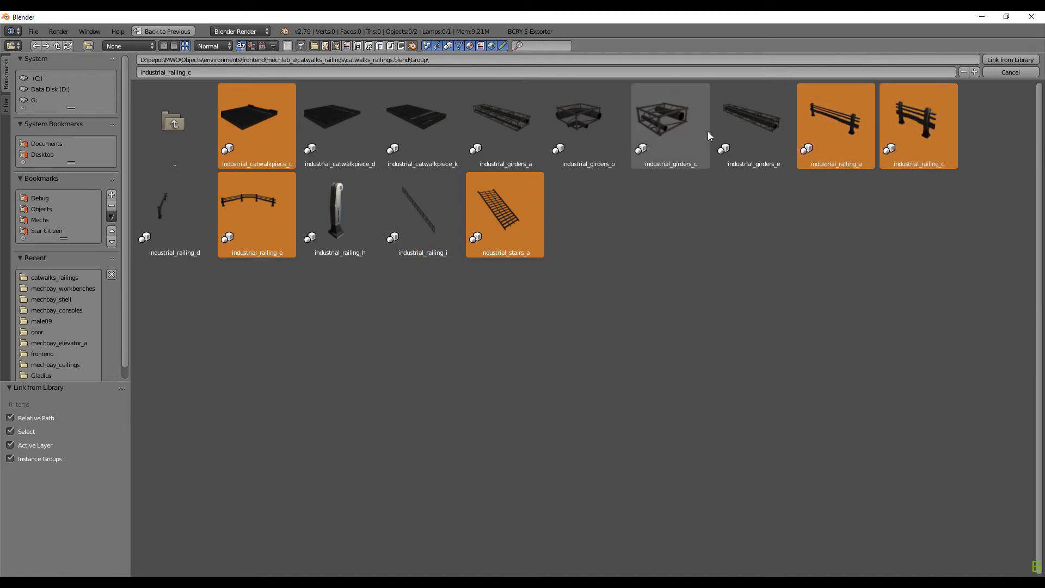
shift+click(509, 119)
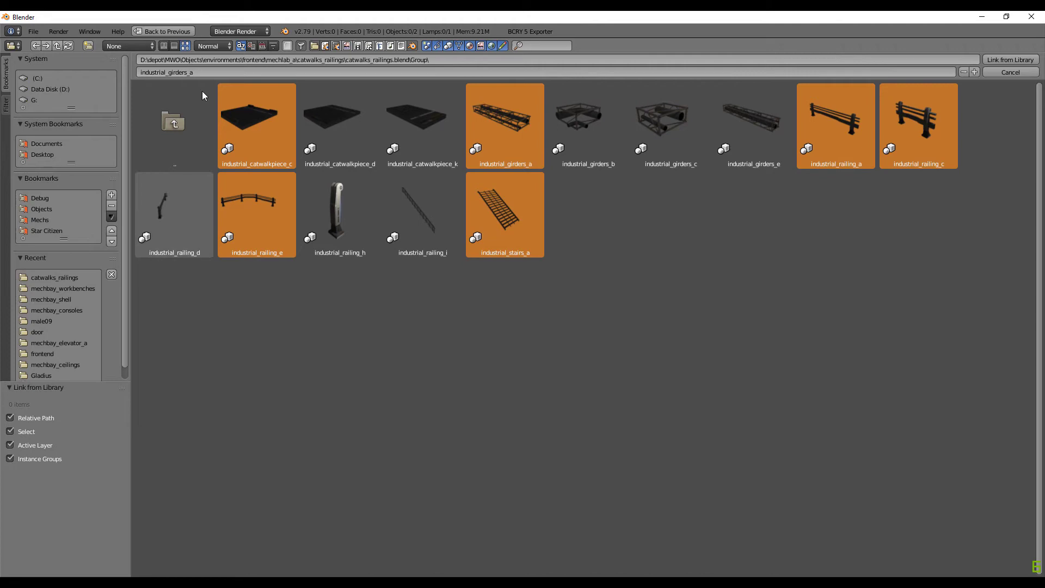
click(1010, 59)
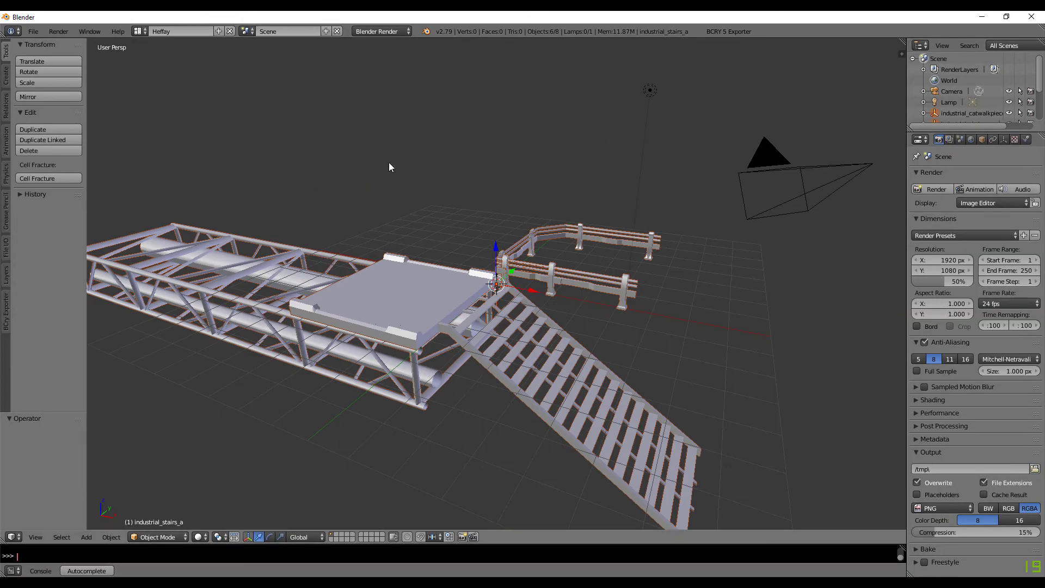
Step: Switch to Cycles with textured shading and slide the stairs along Y
click(380, 32)
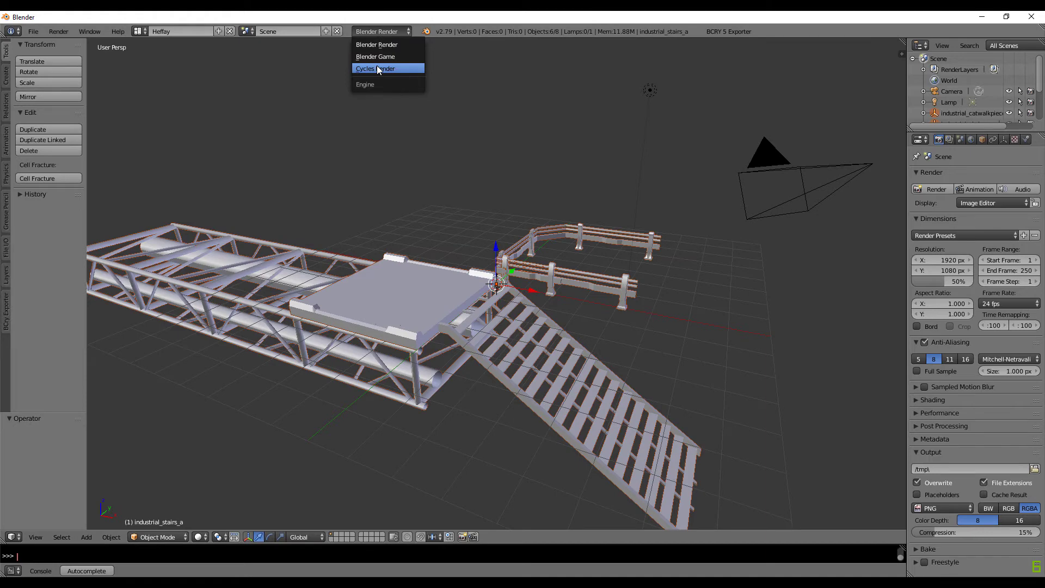
click(377, 68)
click(199, 536)
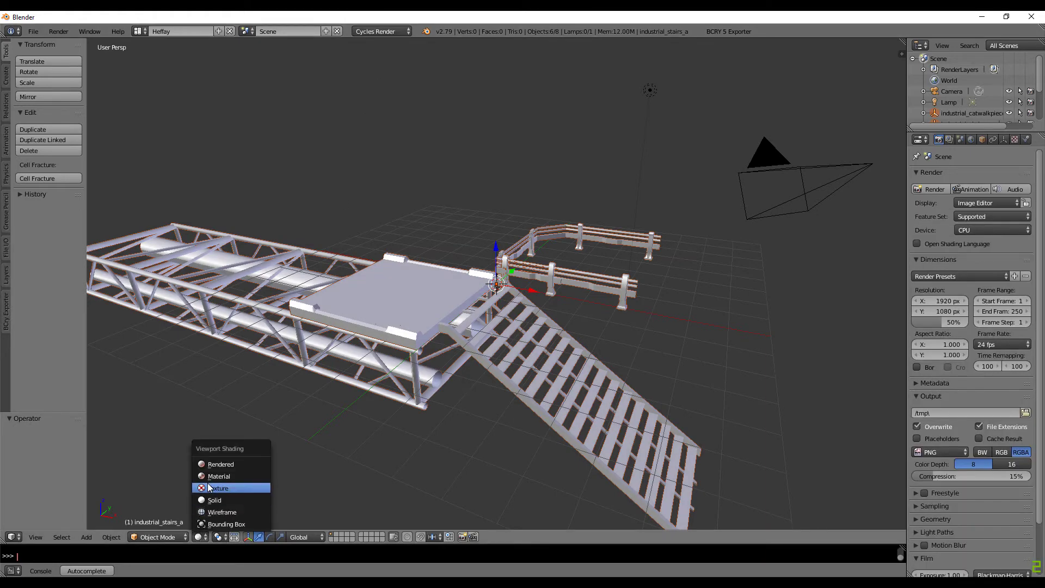
click(218, 475)
middle_drag(423, 283, 559, 370)
right_click(555, 354)
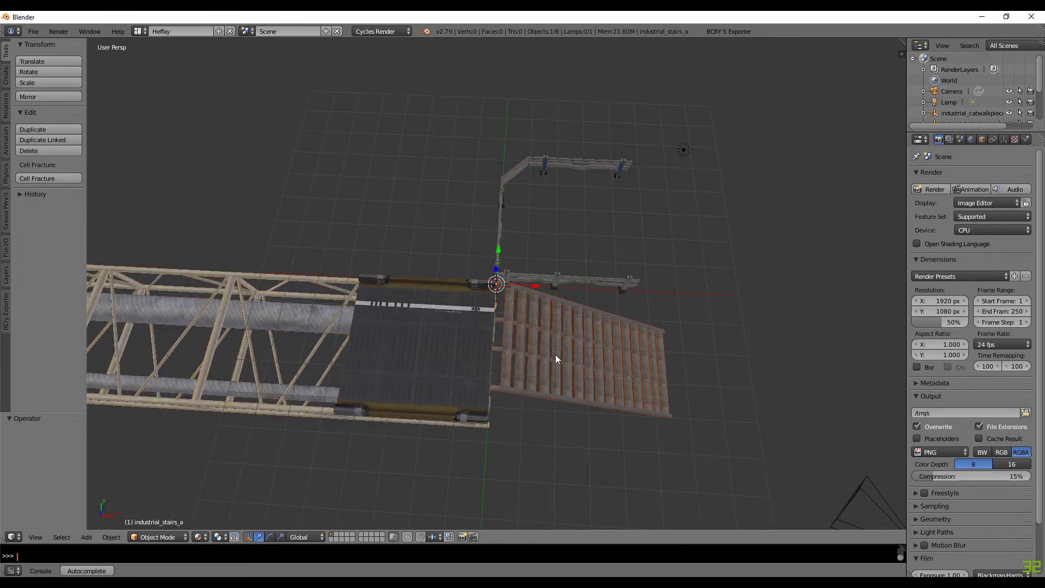
drag(500, 260, 500, 280)
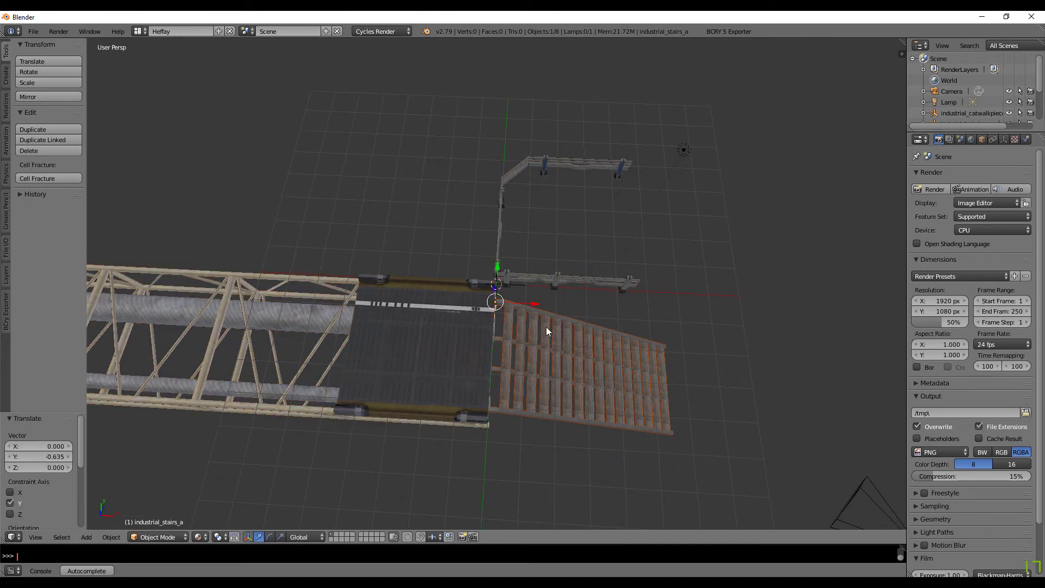
Step: Duplicate the catwalk piece along X, then duplicate both pieces again
middle_drag(546, 328, 453, 321)
right_click(452, 321)
key(shift+d)
key(x)
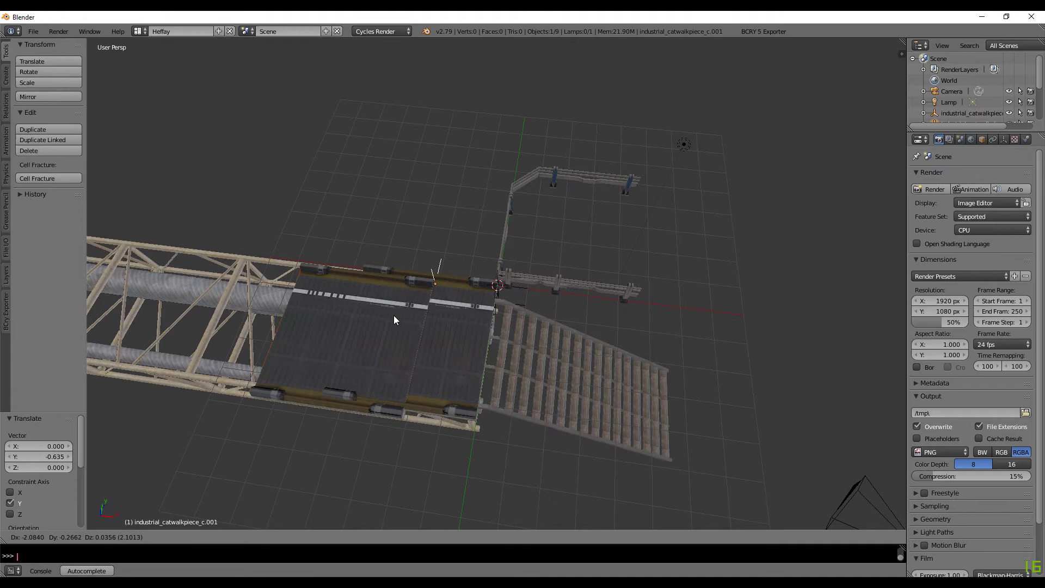
click(321, 306)
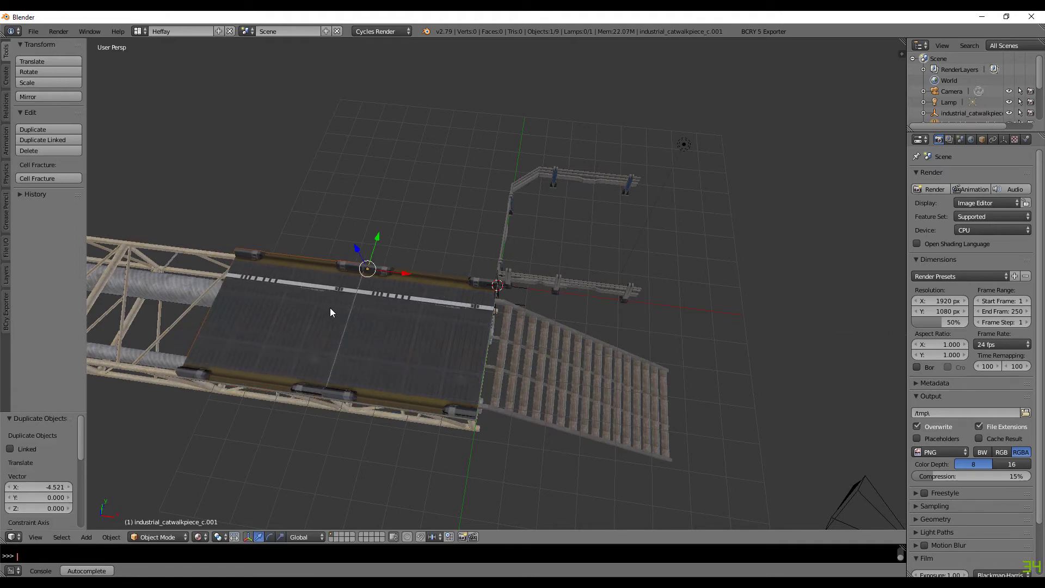
right_click(295, 318)
shift+right_click(413, 268)
key(shift+d)
key(x)
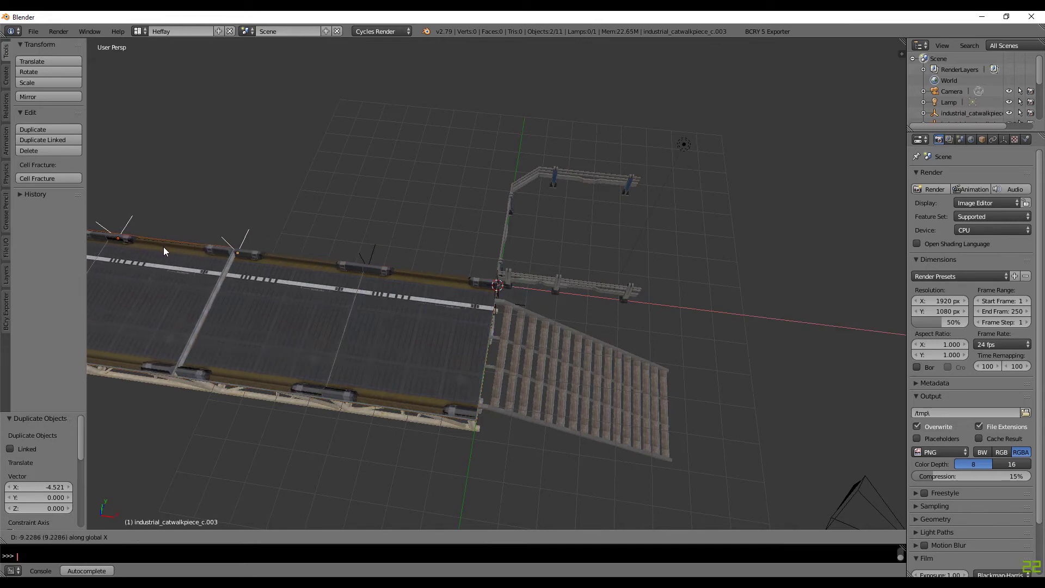
Step: Duplicate the railings along X to extend the back-edge railing
right_click(609, 295)
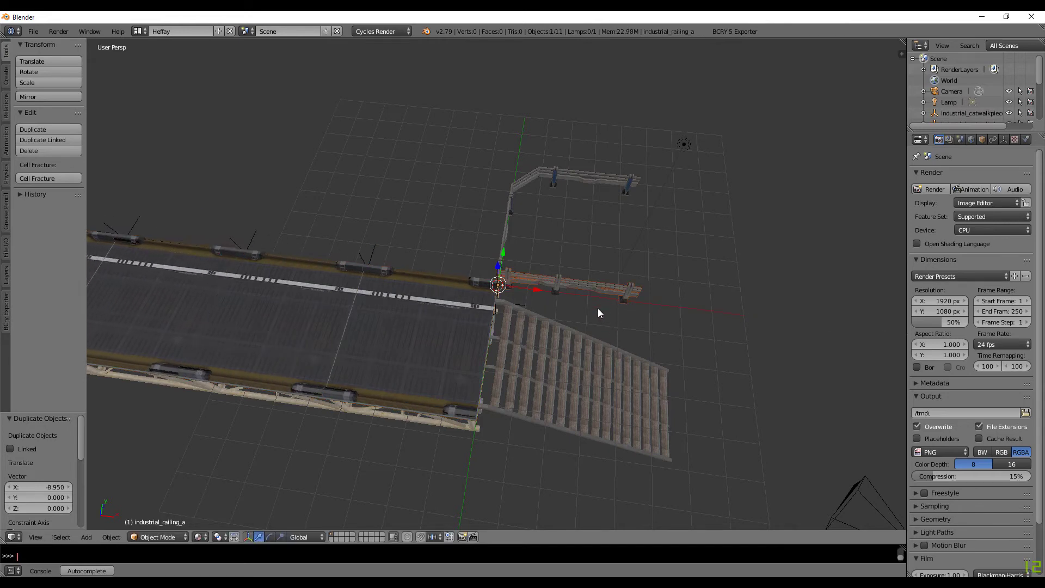
middle_drag(598, 306, 603, 275)
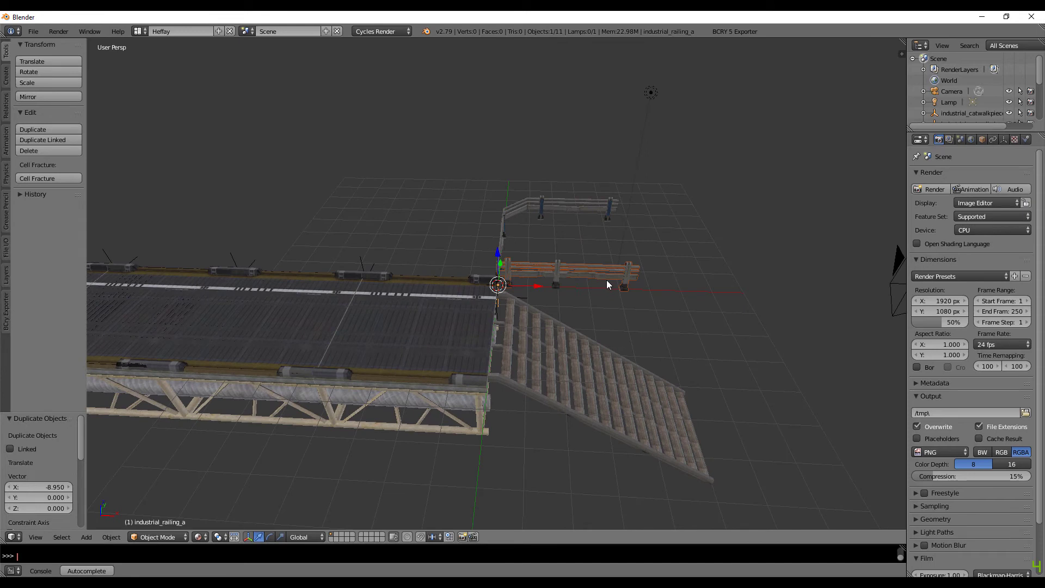
key(shift+d)
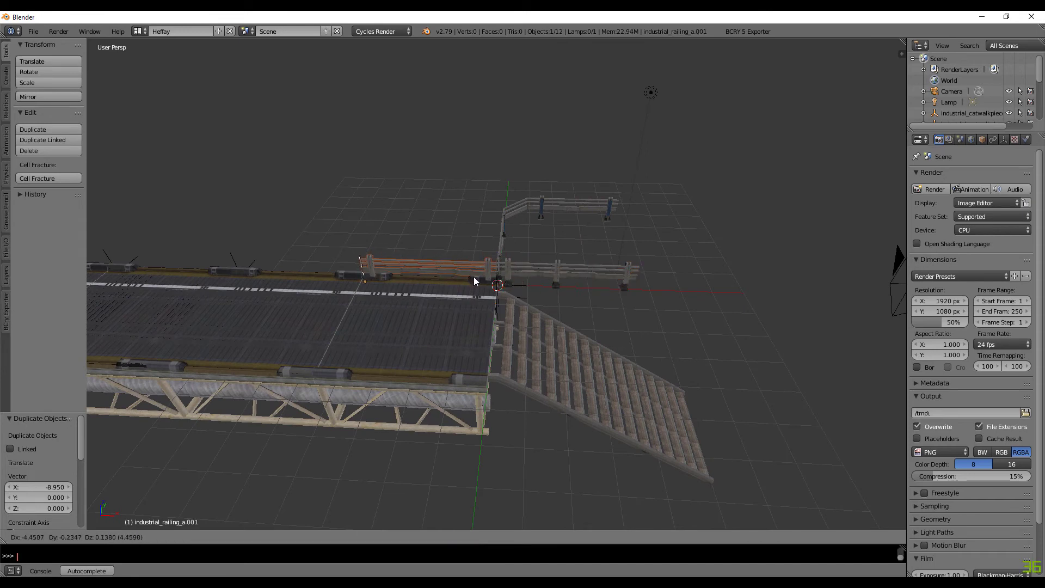
click(473, 276)
shift+right_click(557, 273)
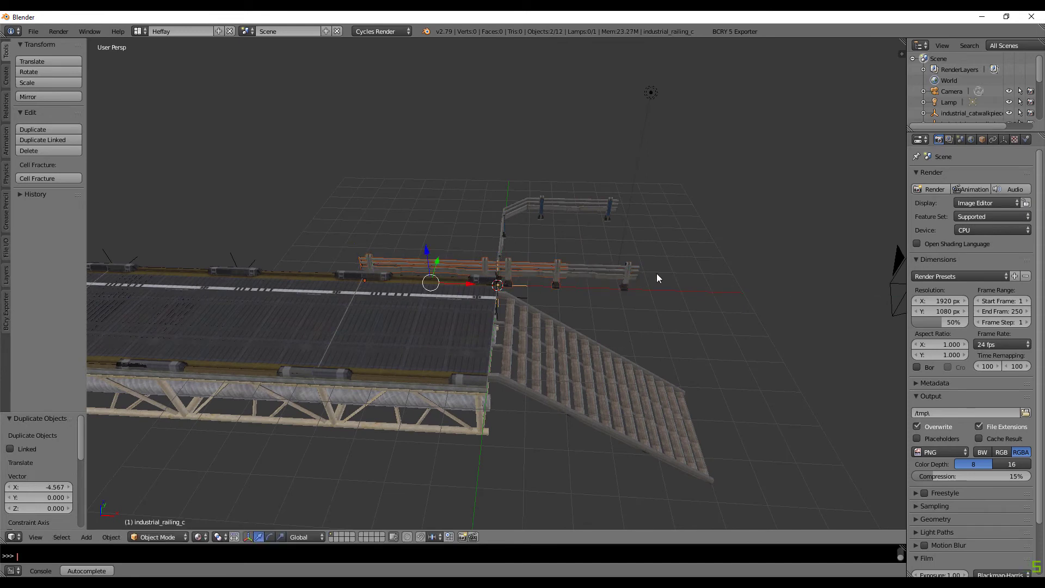
key(shift+d)
key(x)
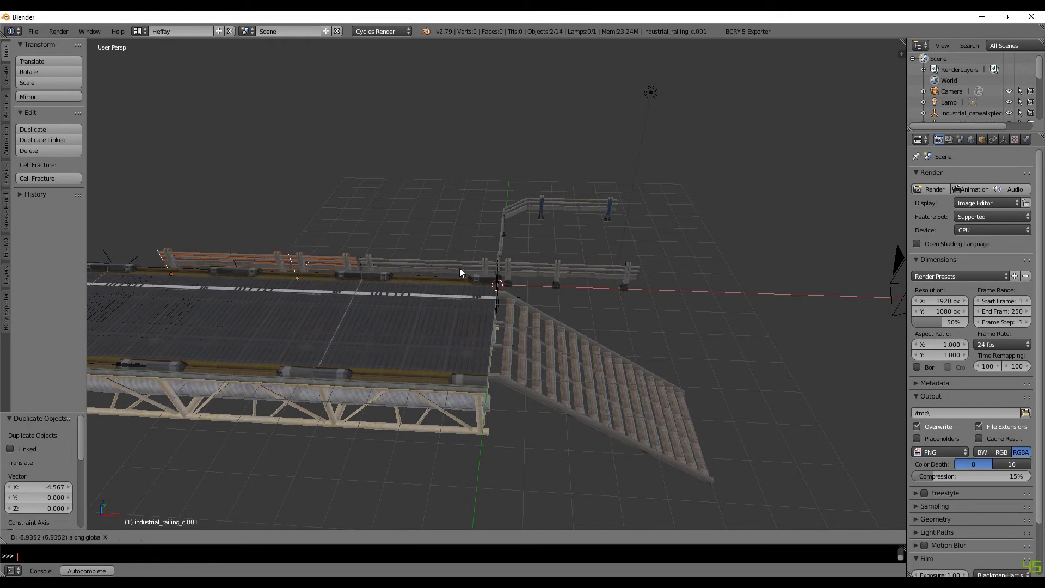
click(463, 267)
shift+right_click(506, 263)
shift+right_click(566, 272)
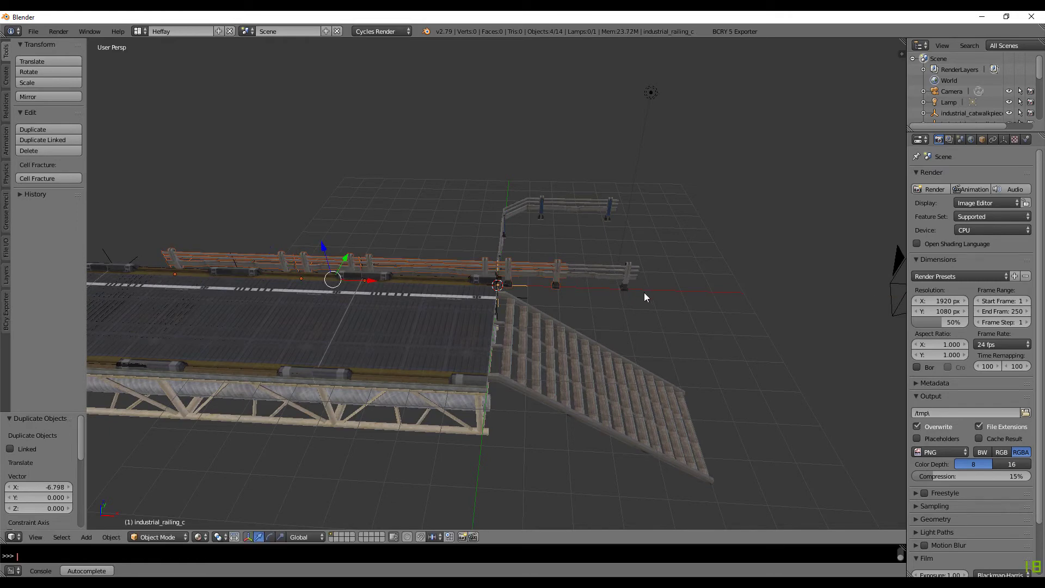
Step: Reposition the selected railings in top view
middle_drag(644, 293, 593, 311)
key(KP_7)
key(g)
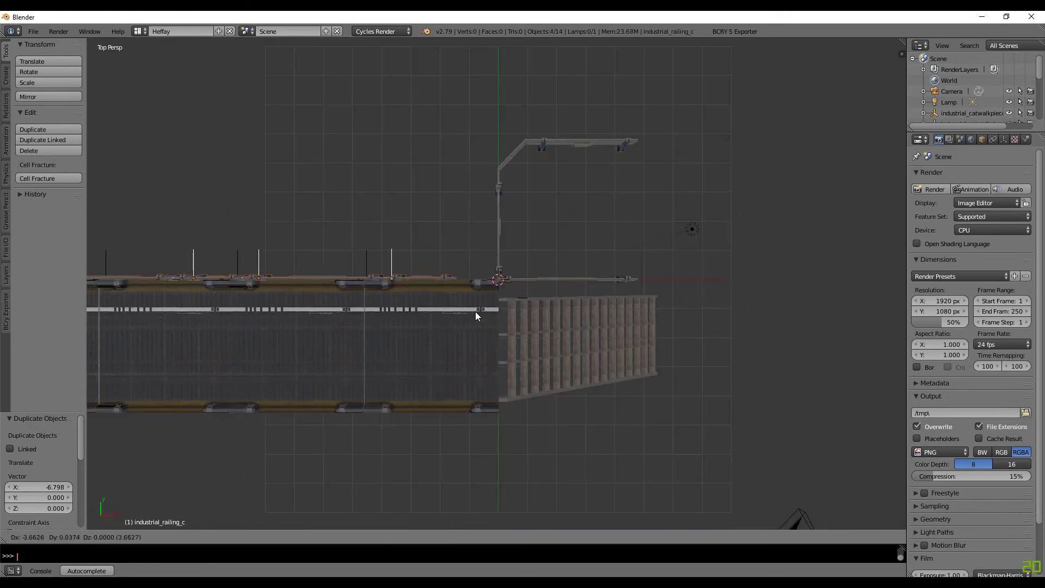
click(525, 314)
Step: Delete industrial_railing_a
right_click(544, 282)
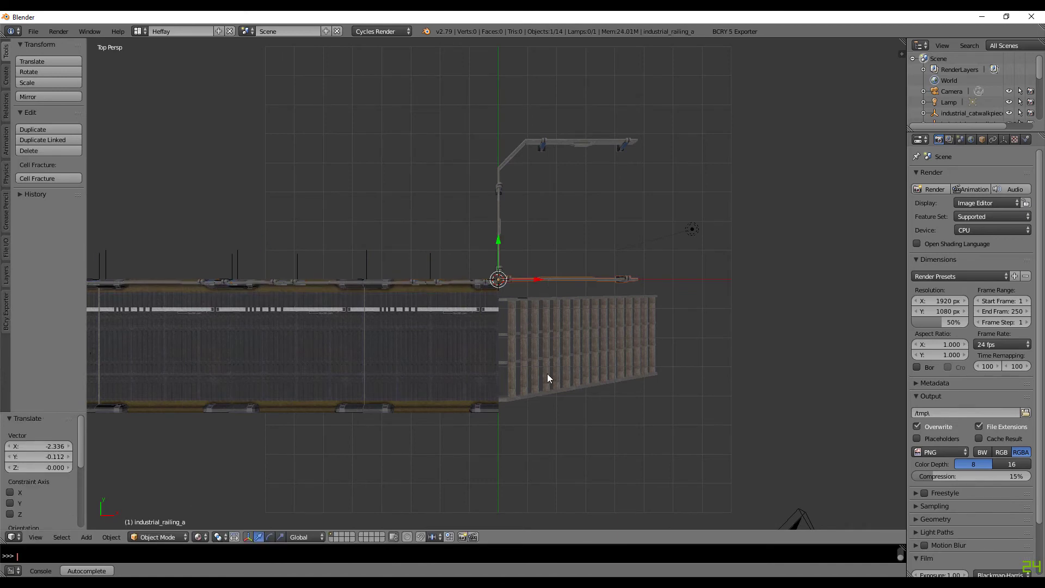
middle_drag(547, 374, 598, 265)
key(x)
click(555, 260)
Step: Duplicate a back-edge railing along X to the catwalk's end
middle_drag(303, 249, 429, 218)
right_click(400, 233)
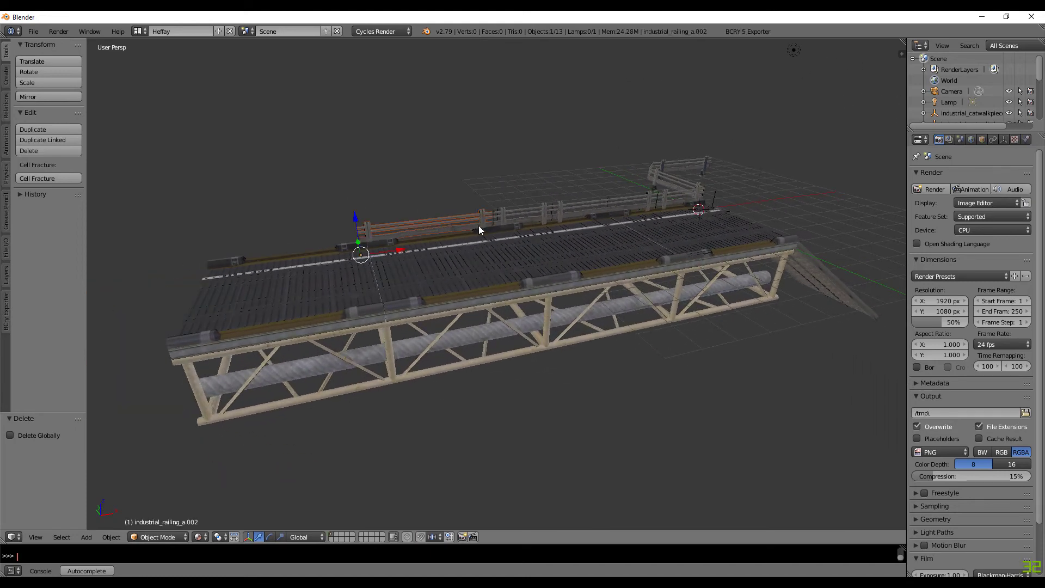
key(shift+d)
key(x)
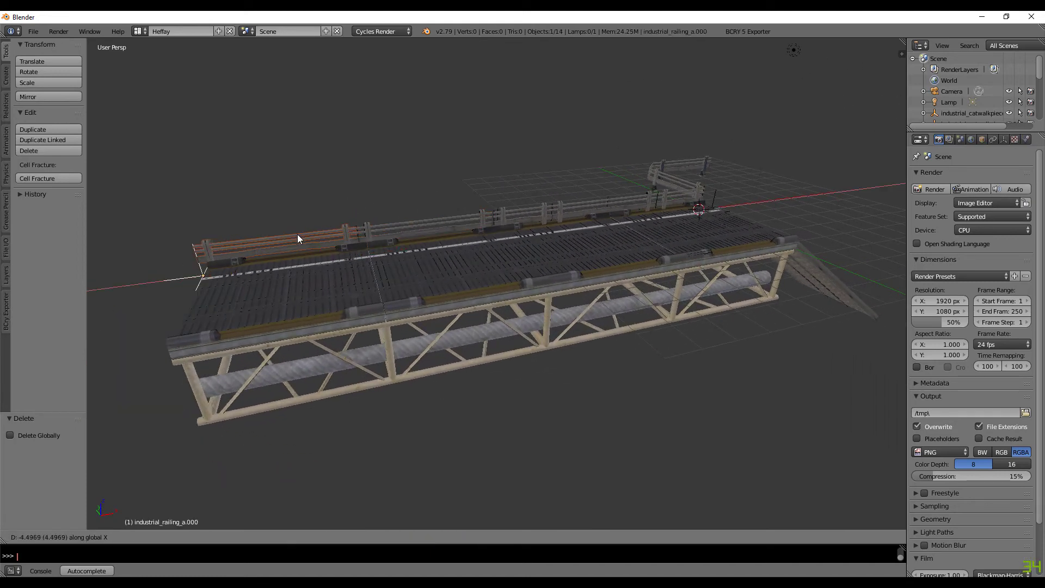
click(298, 236)
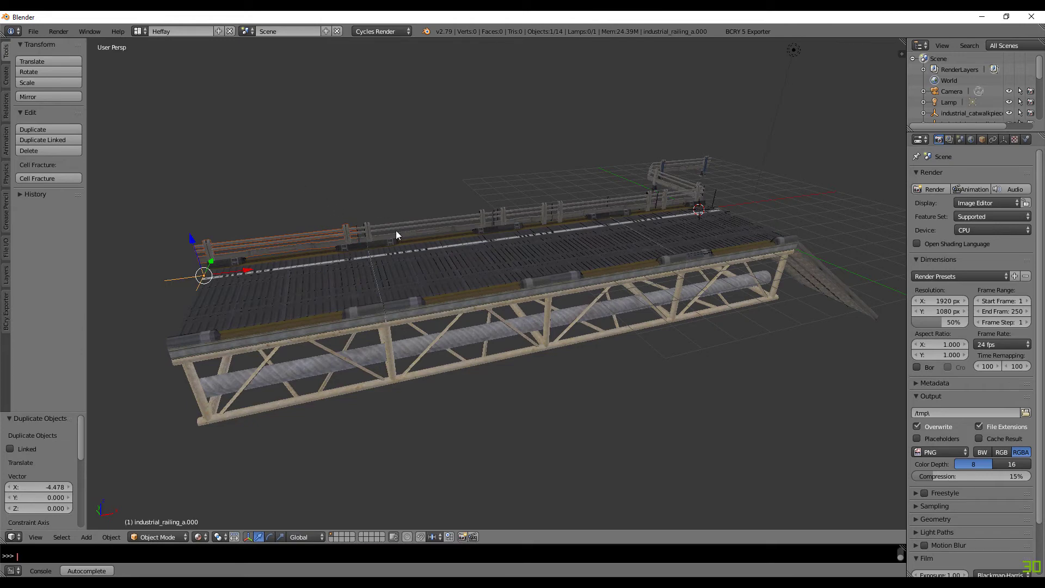
Step: Duplicate five back-edge railings along Y to the catwalk's front edge
shift+right_click(424, 227)
shift+right_click(596, 201)
shift+right_click(658, 192)
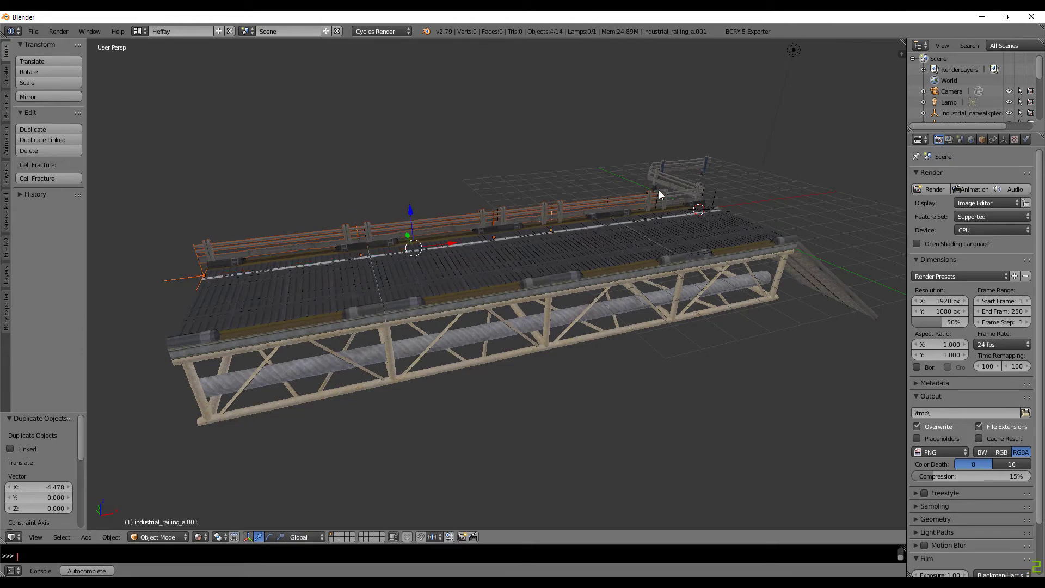
shift+right_click(660, 191)
middle_drag(661, 190, 553, 243)
key(KP_7)
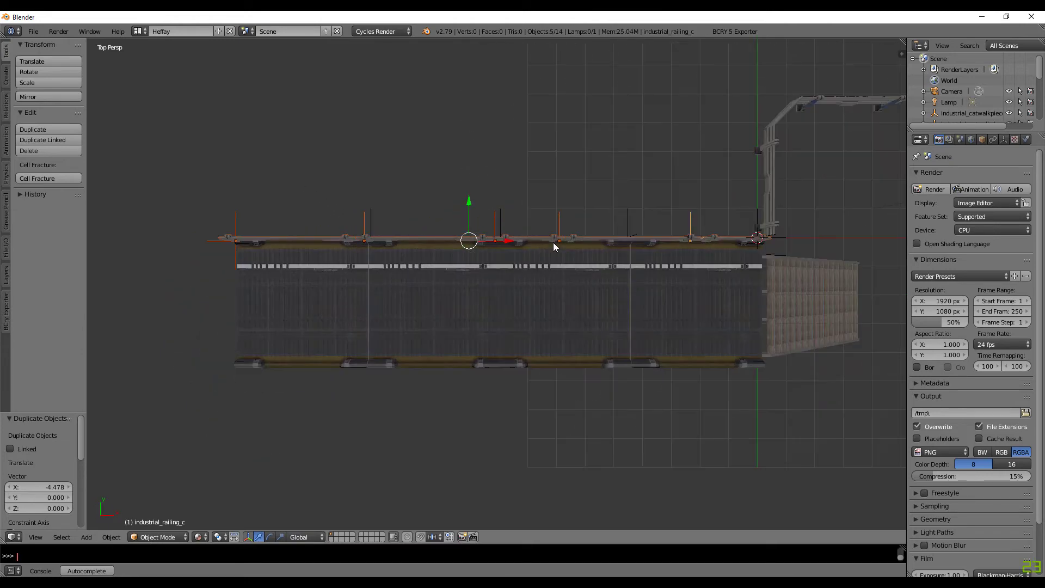
key(shift+d)
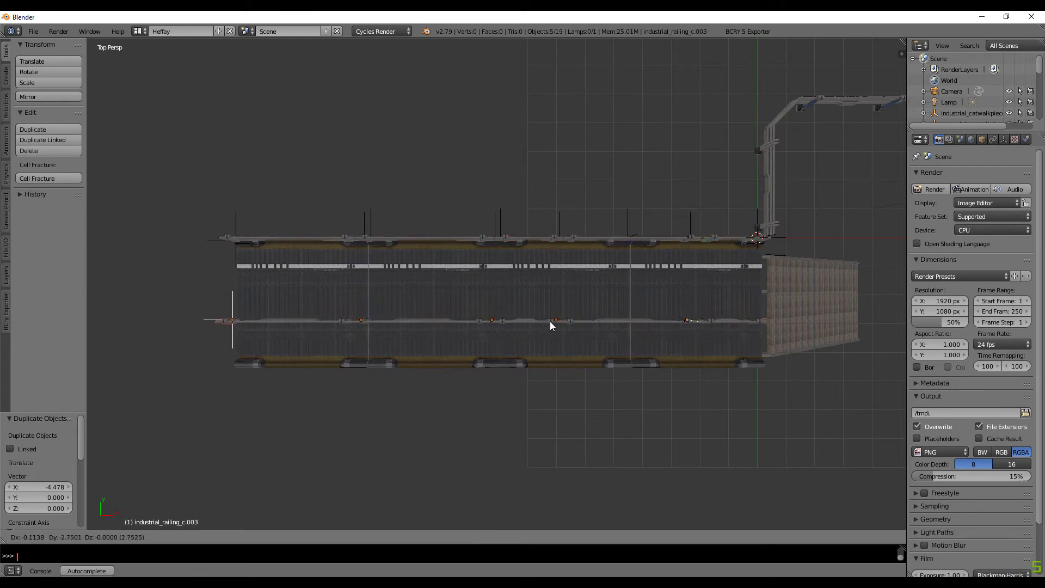
key(y)
click(562, 362)
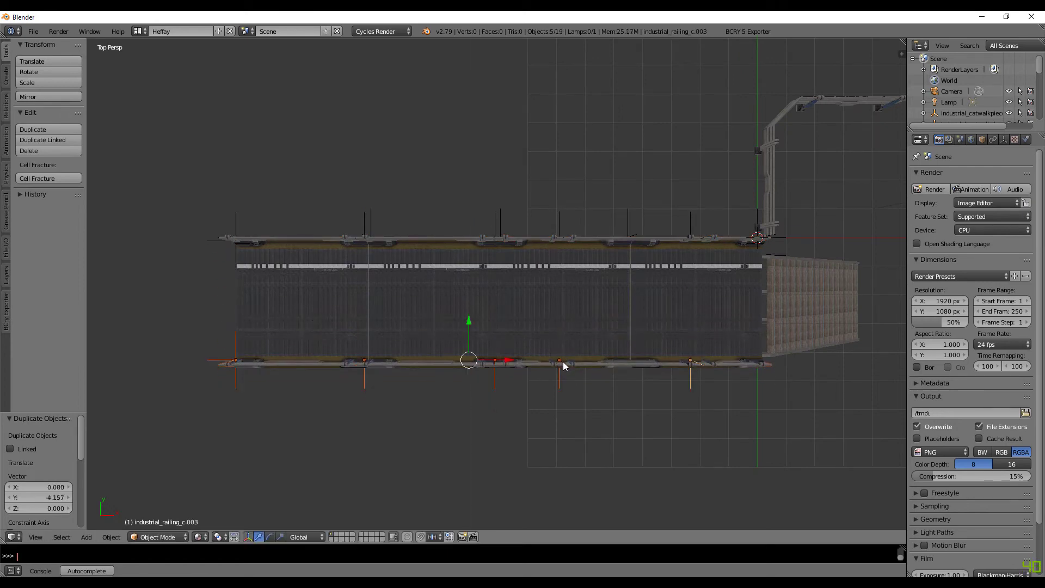
Step: Rotate the copied railings 180° and align them along X
key(r)
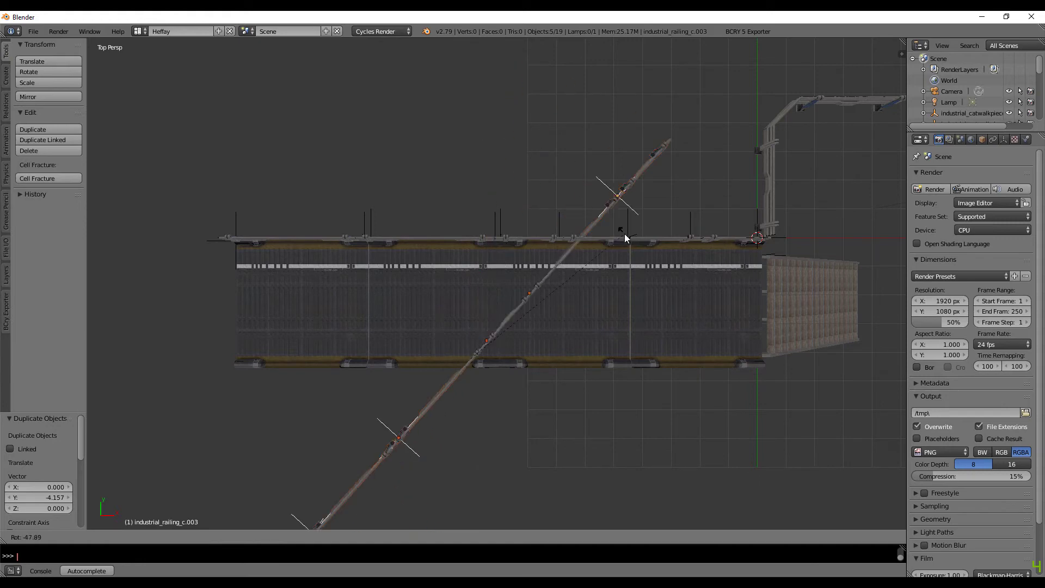
key(Escape)
text(r180)
key(Return)
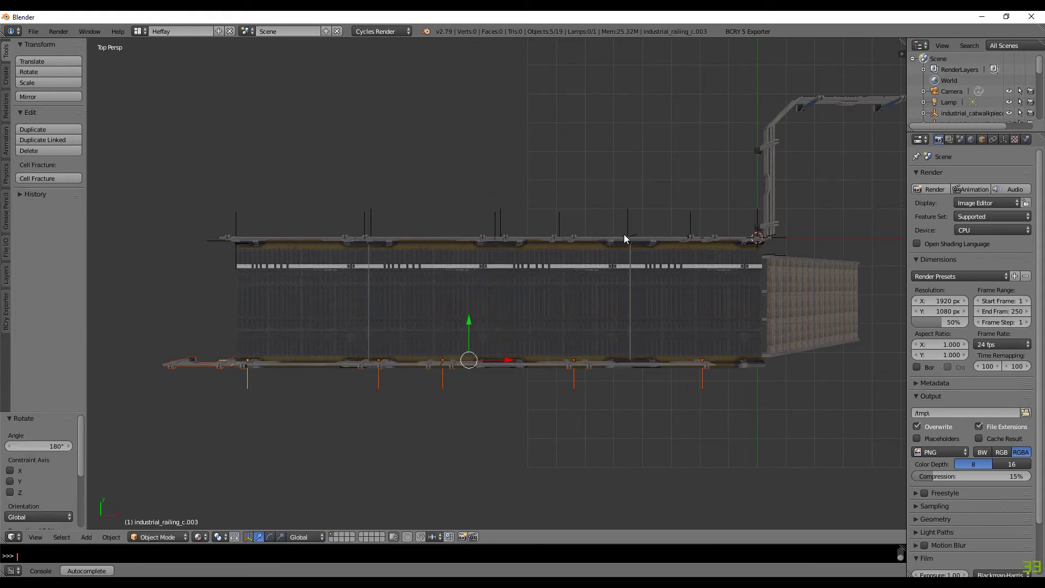
key(g)
key(x)
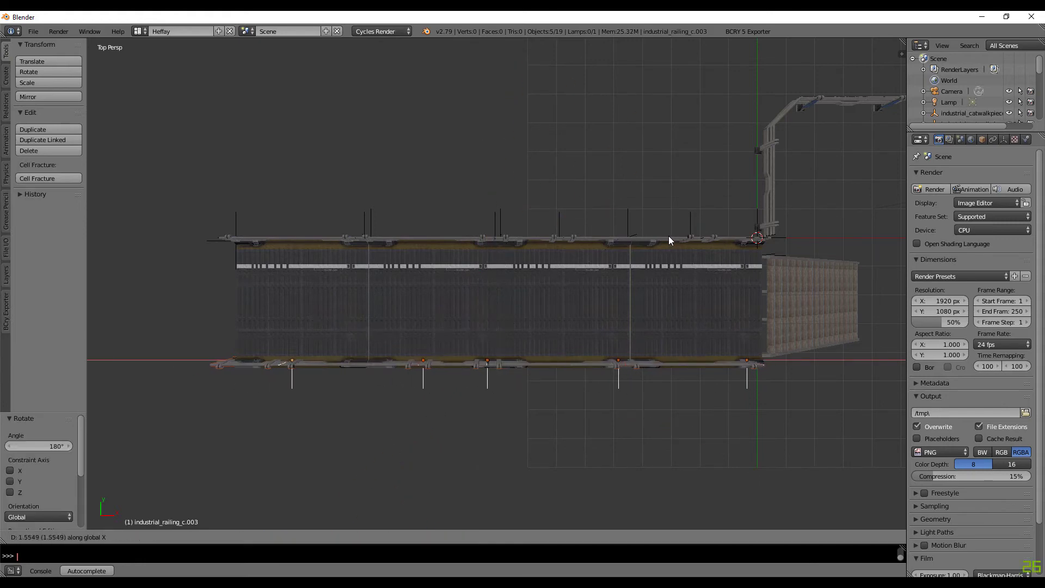
click(672, 245)
Step: Delete the stray railing beside the stairs
middle_drag(704, 329, 653, 240)
scroll(625, 386, up, 2)
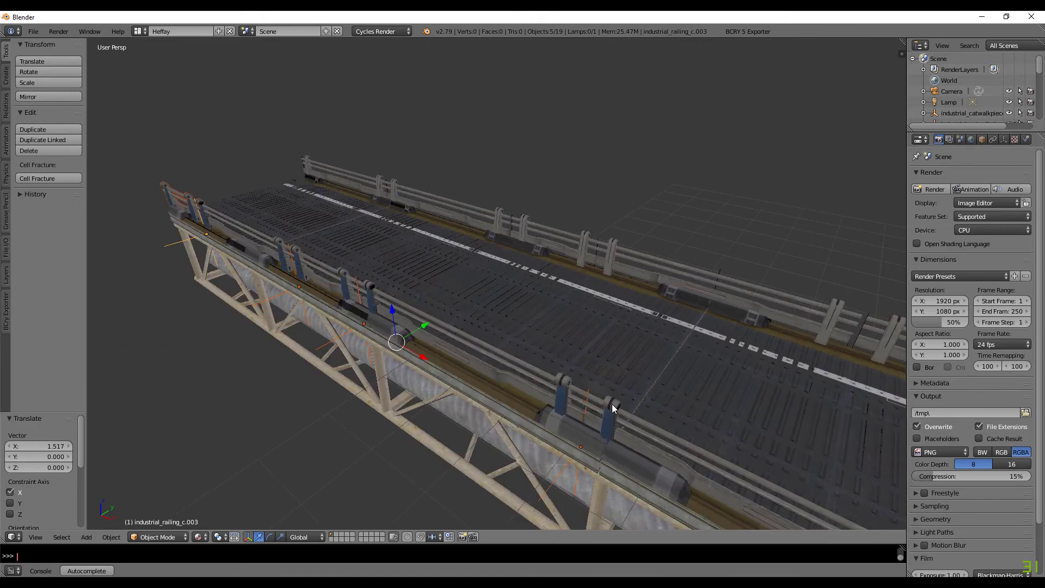
middle_drag(611, 404, 495, 265)
middle_drag(523, 344, 560, 250)
right_click(560, 250)
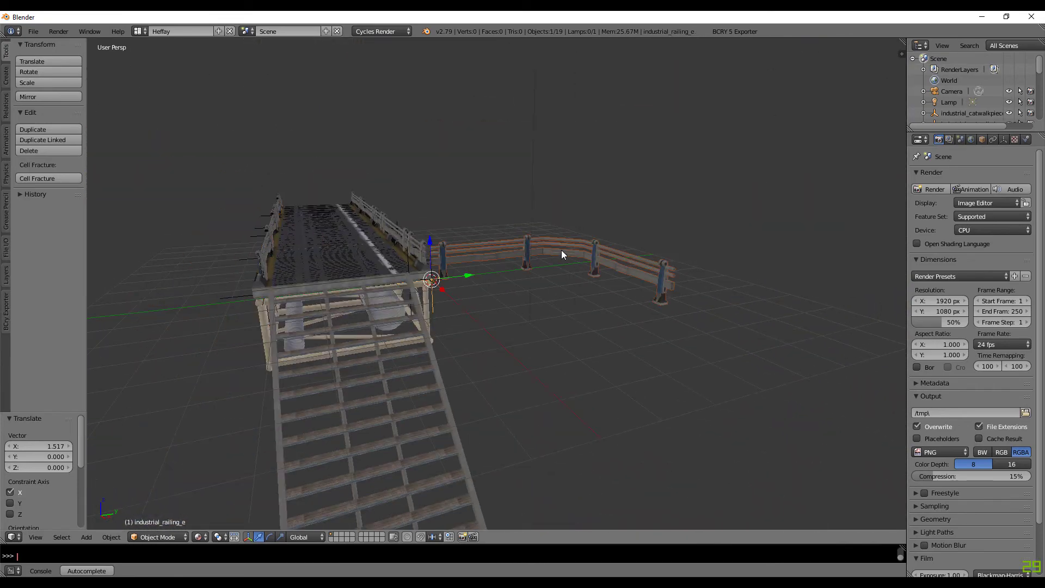
key(x)
click(562, 252)
middle_drag(434, 290, 533, 319)
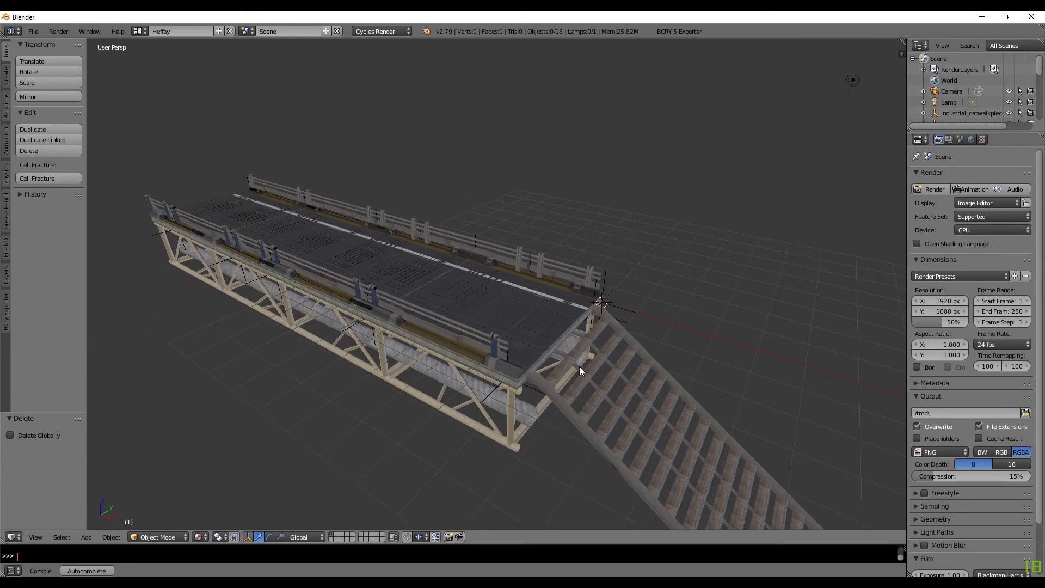
Step: Start a File > Link and browse to the Group folder of mechbay_workbenches.blend
click(32, 33)
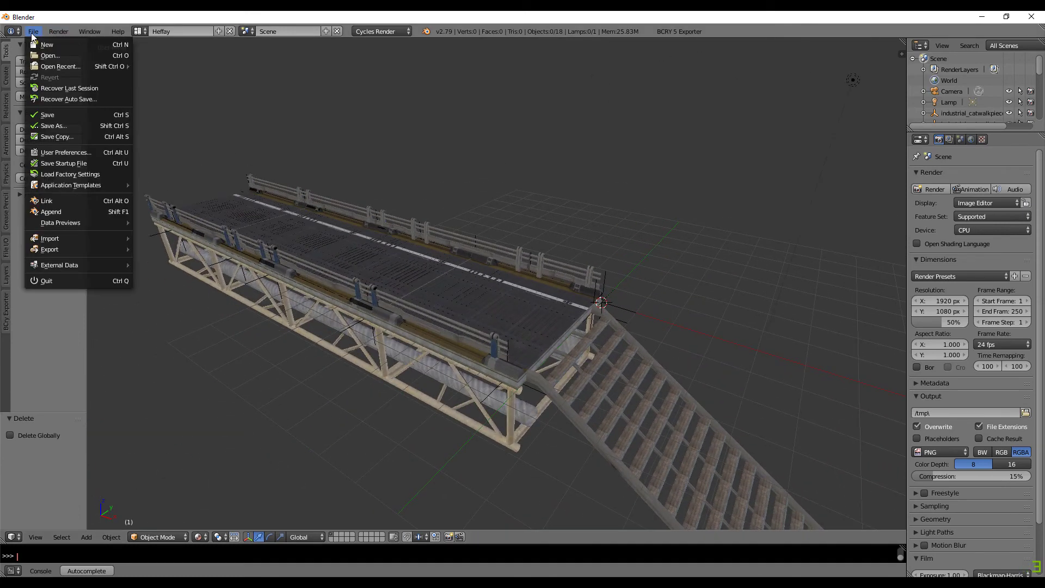
click(86, 200)
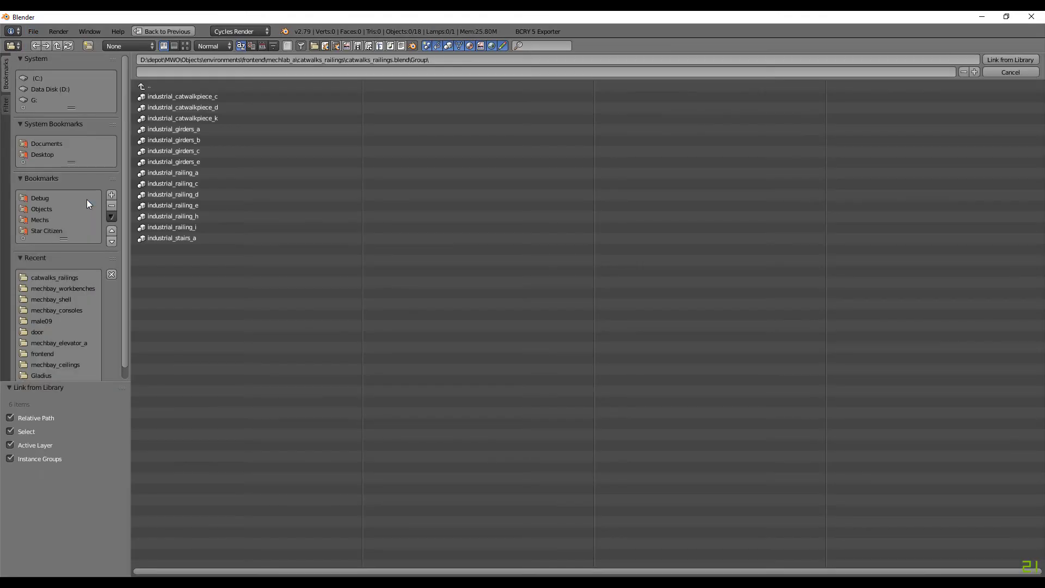
double_click(157, 85)
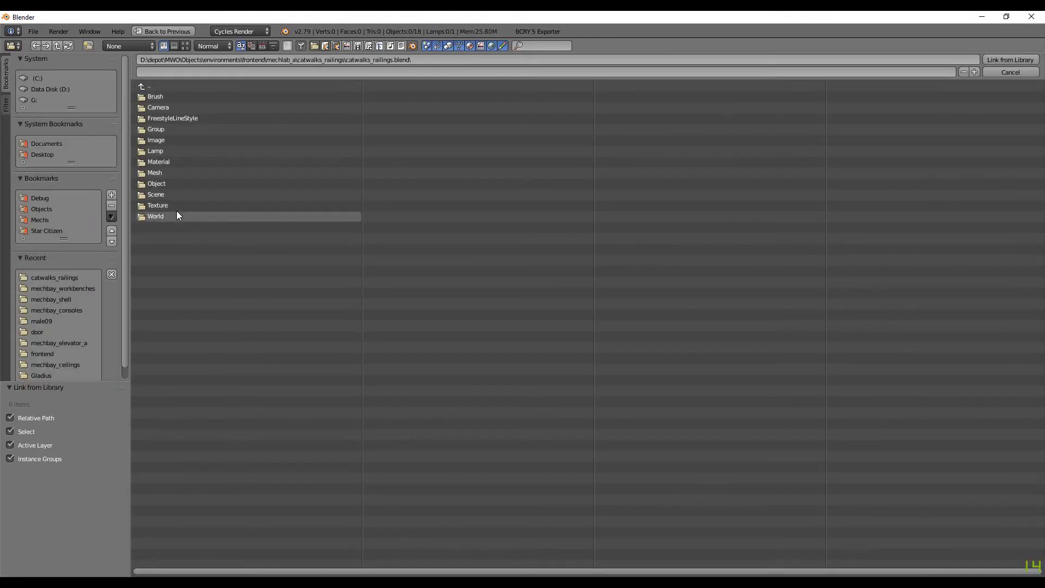
click(152, 85)
click(163, 87)
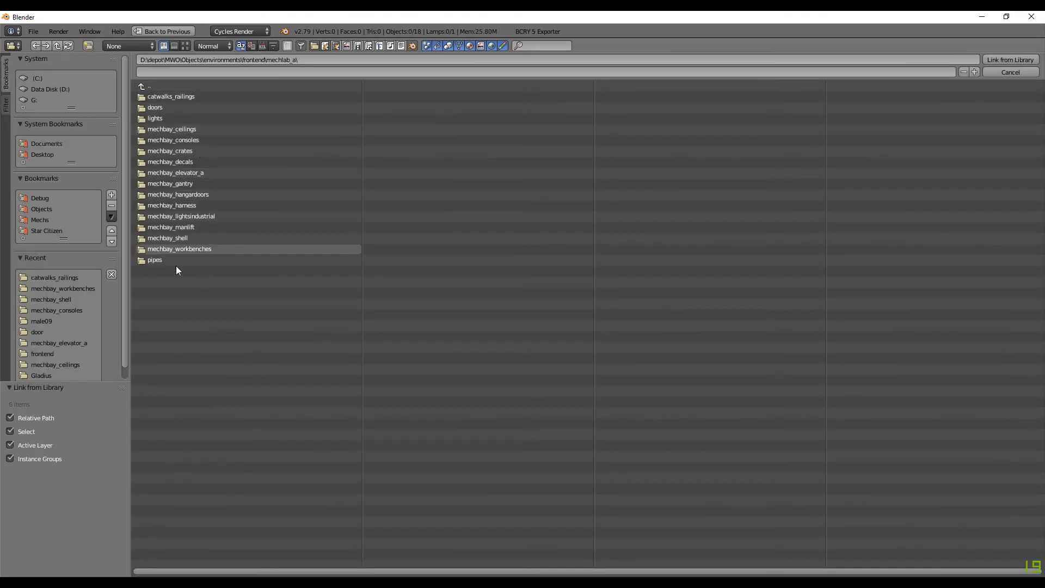
click(184, 248)
double_click(193, 96)
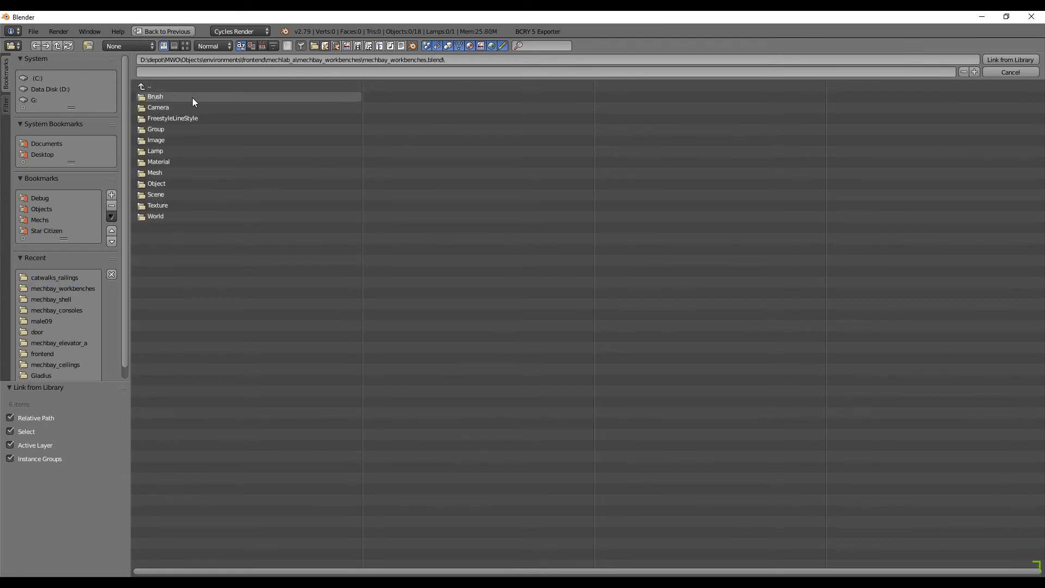
click(163, 140)
Step: Select mechbay_workbench_b, mechbay_workbench_c and mechbay_workbench_d in thumbnail view
click(185, 45)
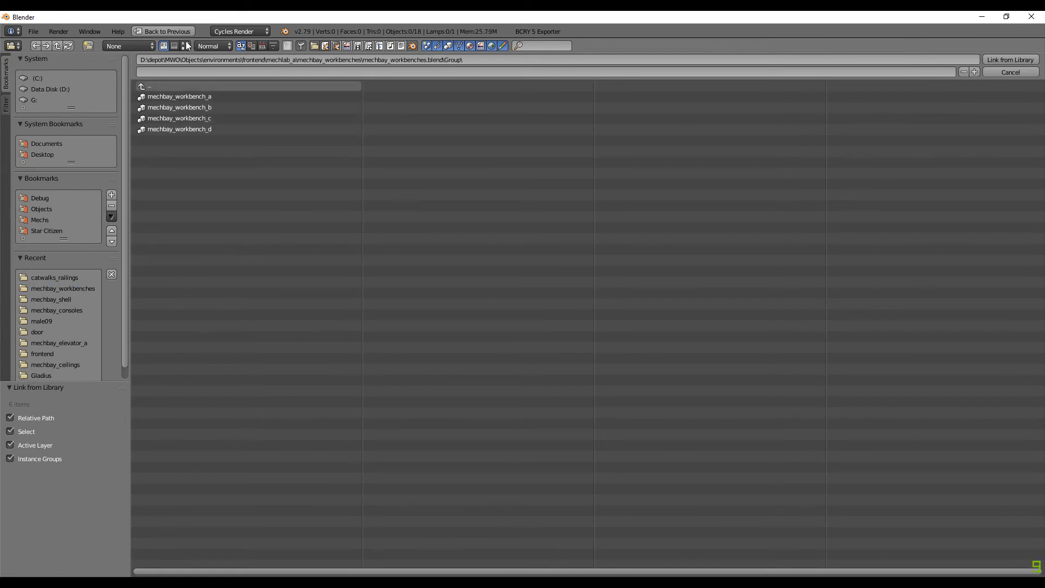
click(338, 130)
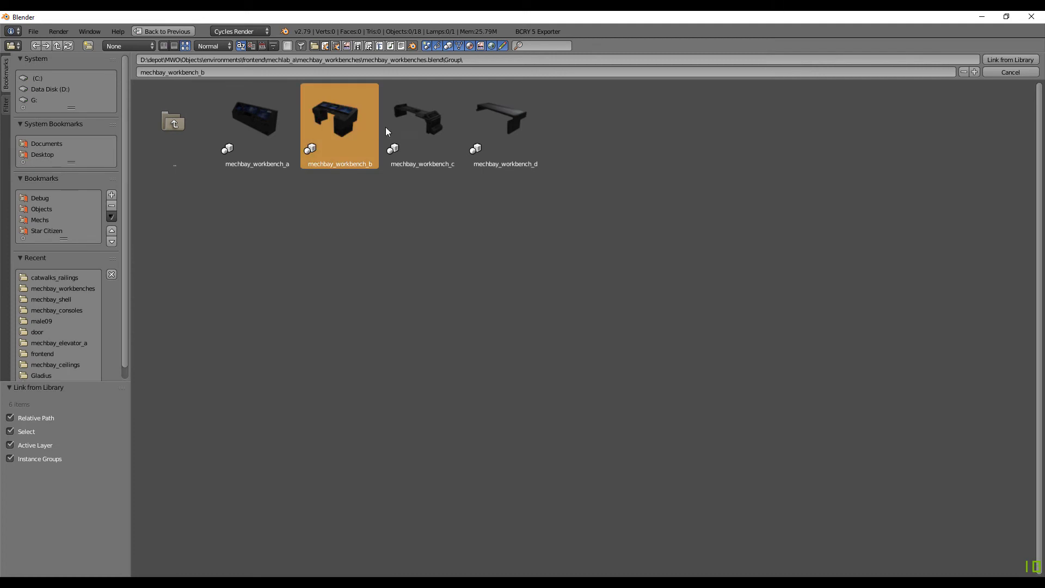
shift+click(425, 124)
shift+click(495, 121)
Step: Link the workbenches and move mechbay_workbench_b along X and Y on the walkway
click(1011, 59)
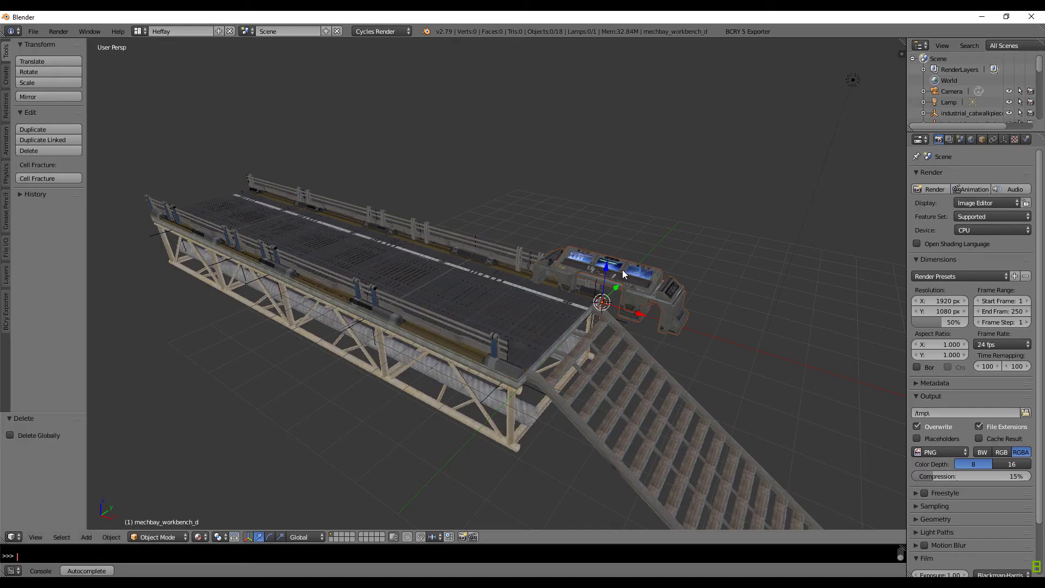
key(g)
key(x)
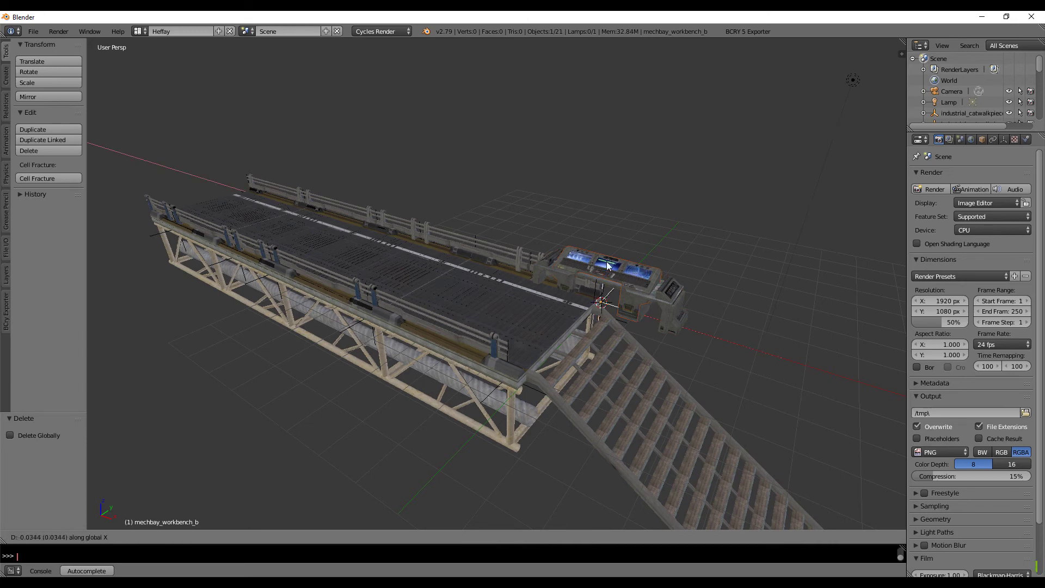
click(430, 232)
key(g)
key(y)
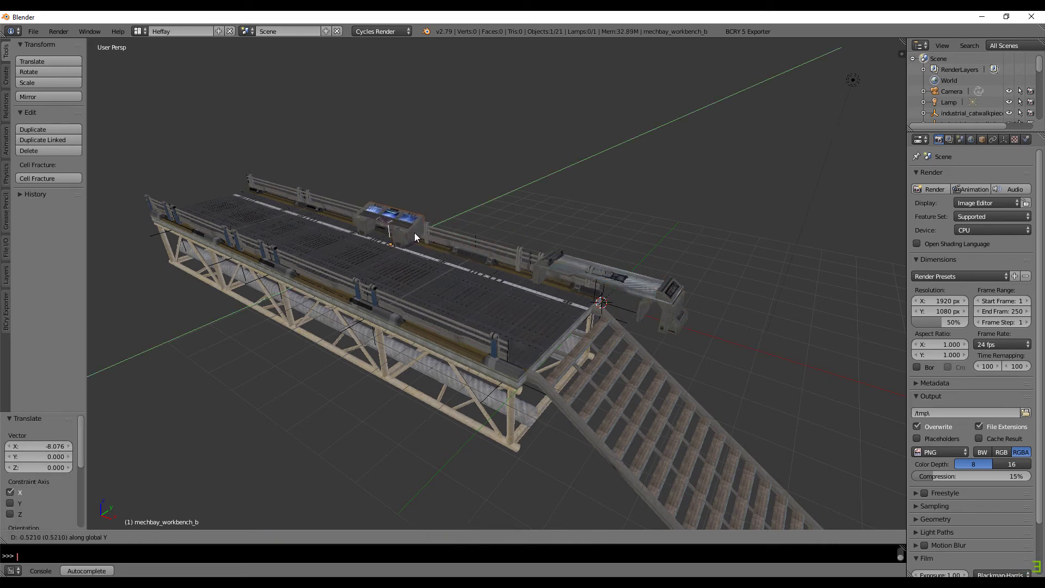
click(407, 236)
Step: Place mechbay_workbench_c on the walkway, moving it freely across the floor
click(615, 268)
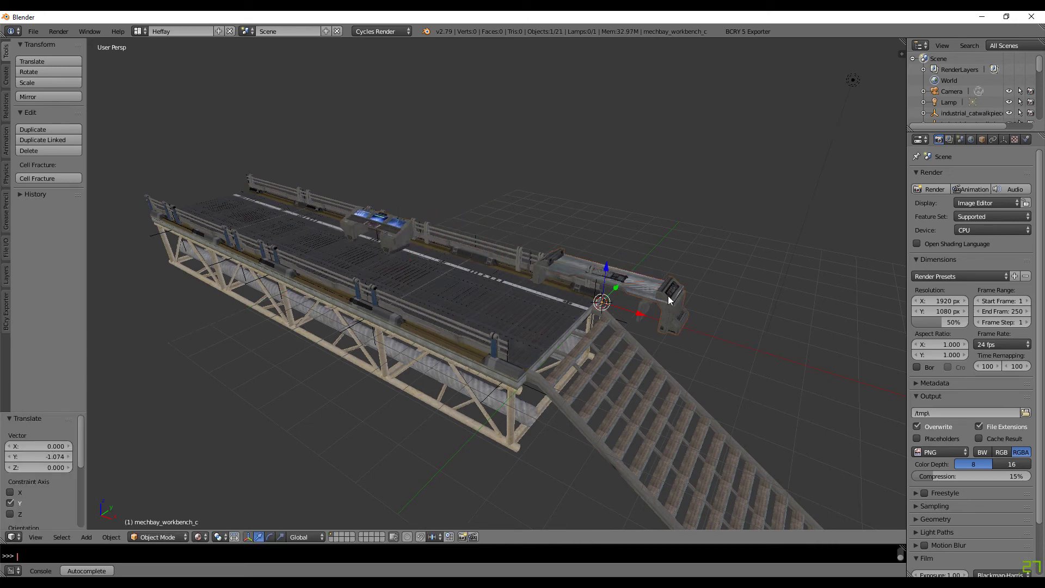
key(g)
key(x)
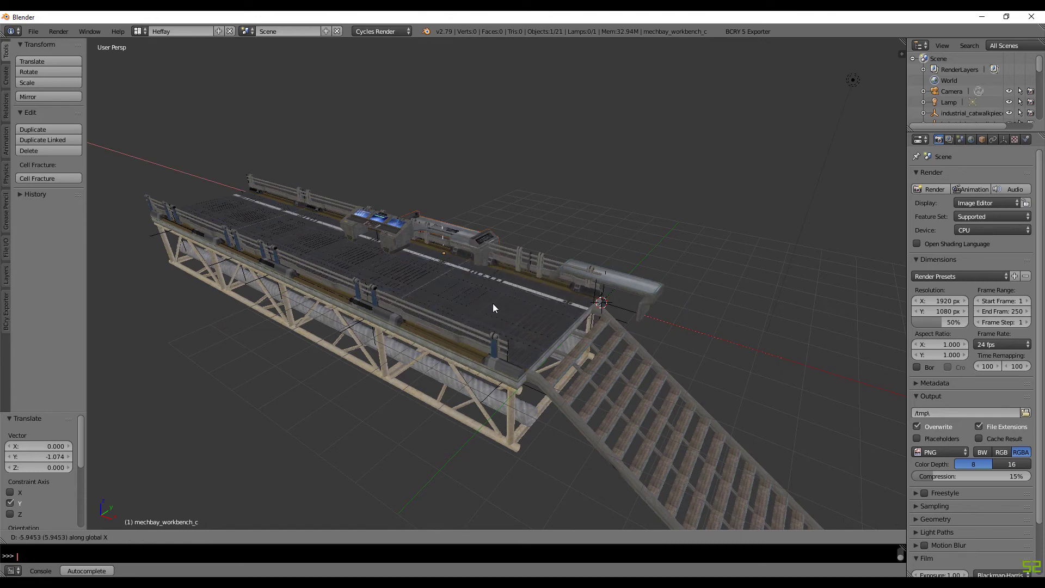
key(shift+z)
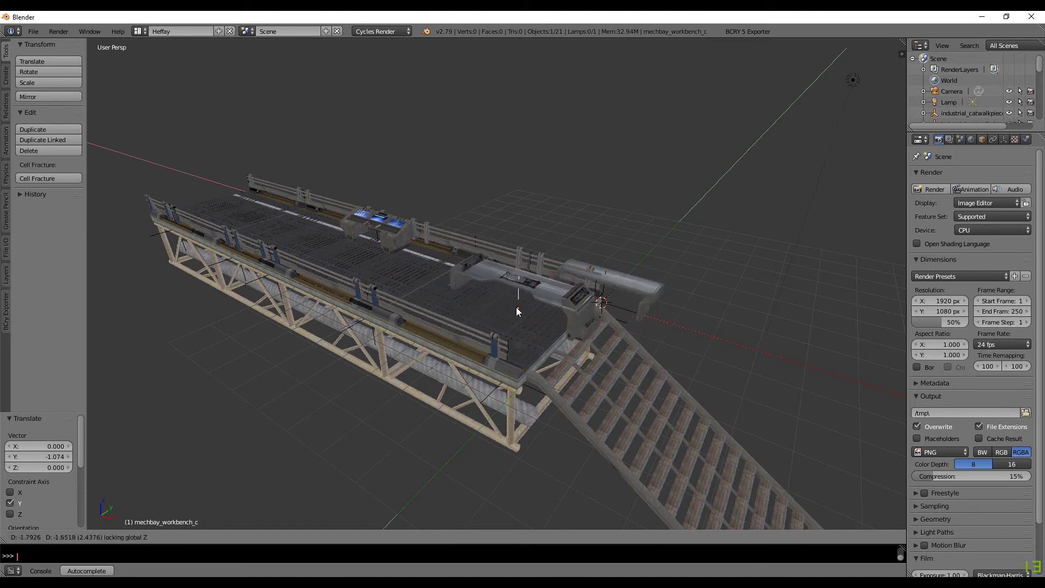
click(367, 277)
middle_drag(368, 277, 403, 253)
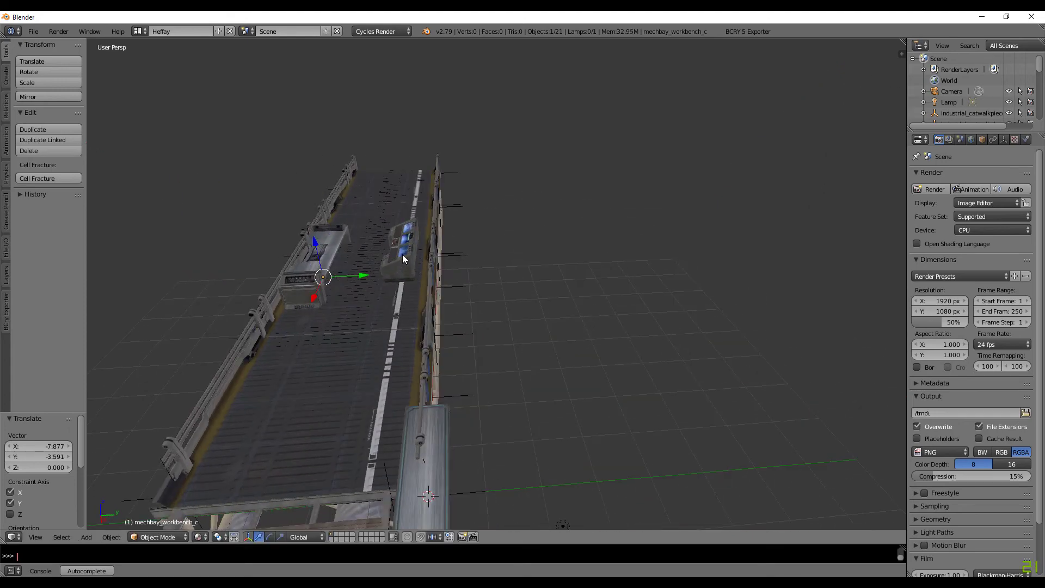
Step: Position the mechbay_workbench_d top horizontally and lift it to Z 0.270
right_click(435, 466)
middle_drag(435, 465, 508, 383)
key(g)
key(shift+z)
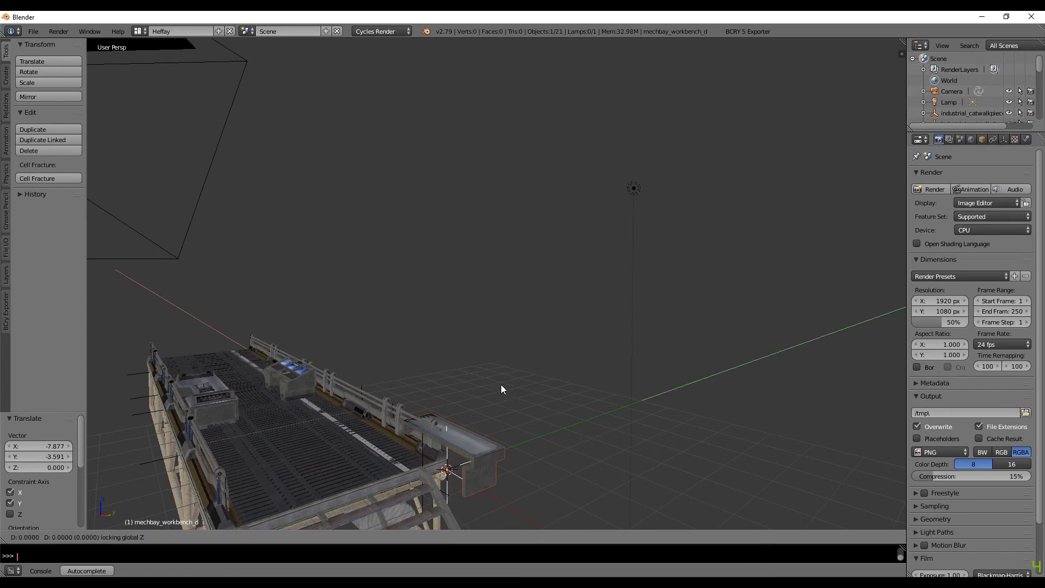
click(384, 365)
key(g)
key(z)
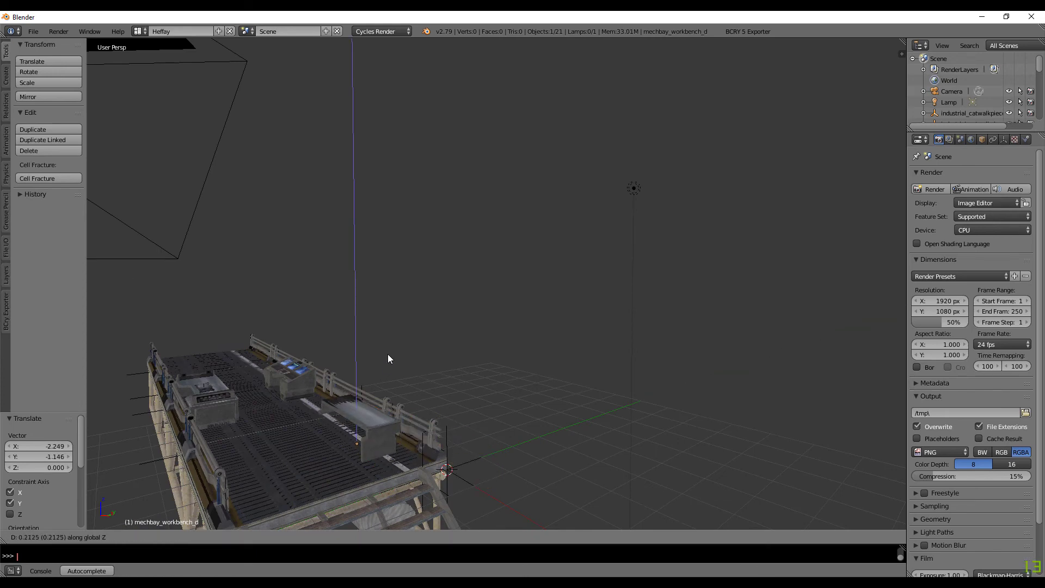
click(386, 354)
Step: Slide the workbench top along X to -1.955
middle_drag(386, 354, 530, 263)
key(g)
key(x)
click(451, 269)
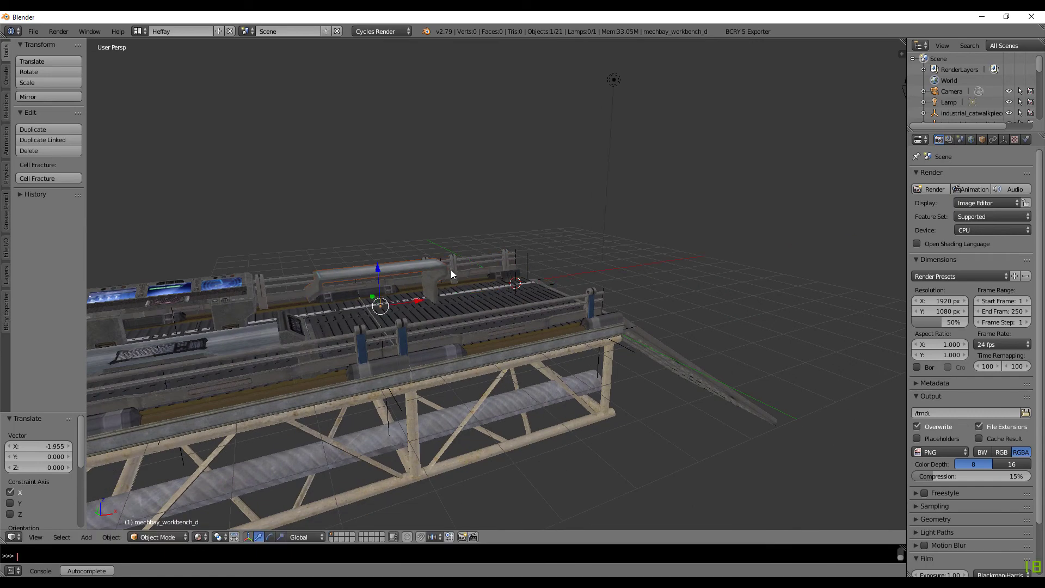
Step: Rotate the workbench top 90° about Z and shift it -1.572 along Y
middle_drag(434, 274, 321, 284)
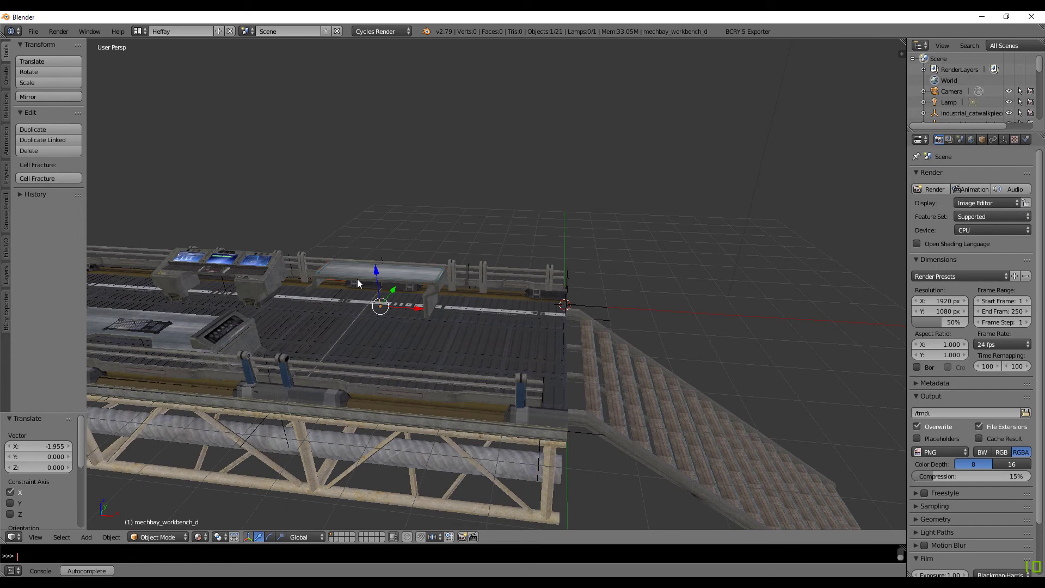
text(rz)
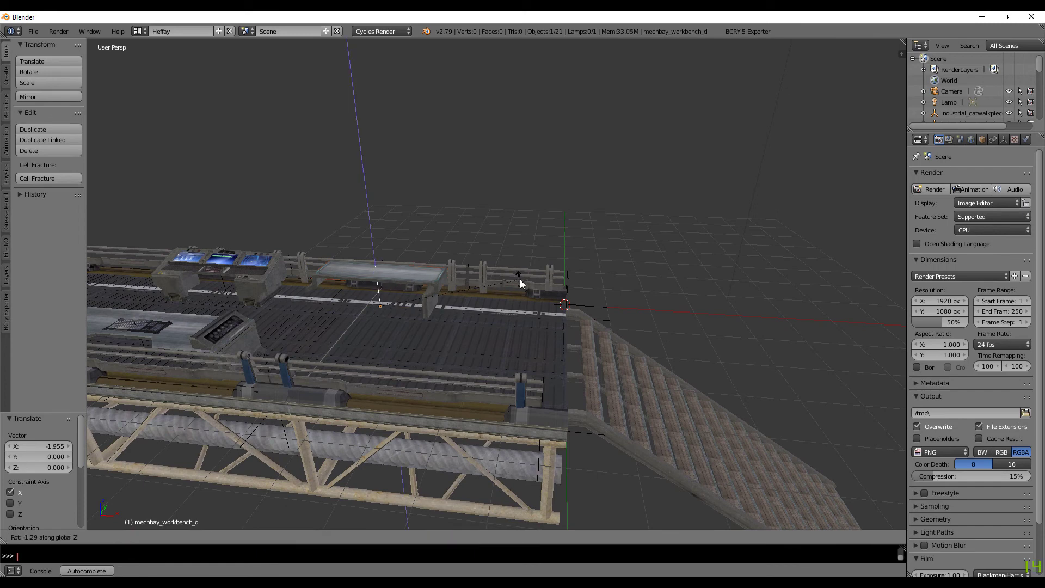
text(90)
key(Return)
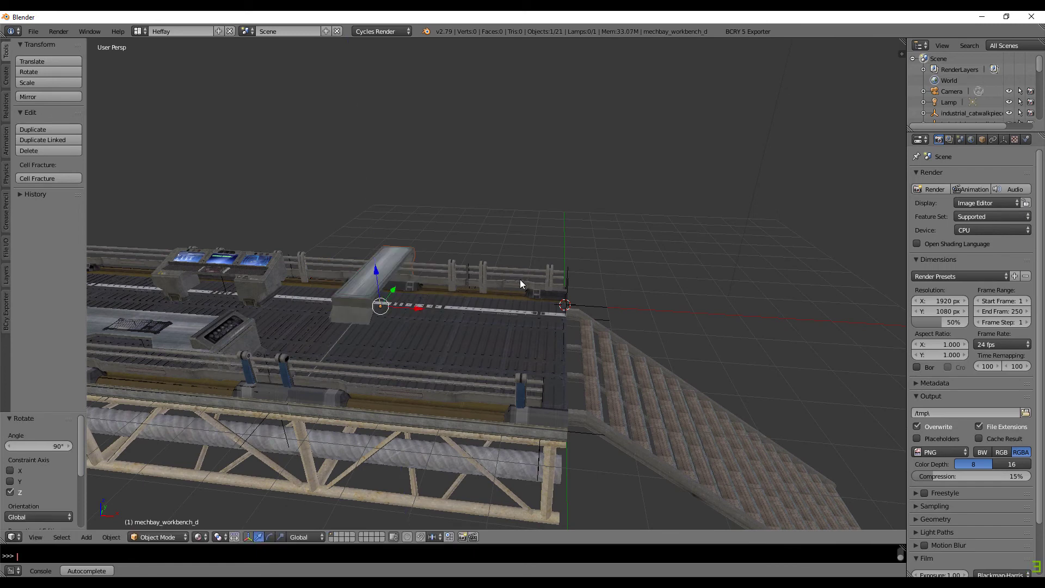
key(g)
key(y)
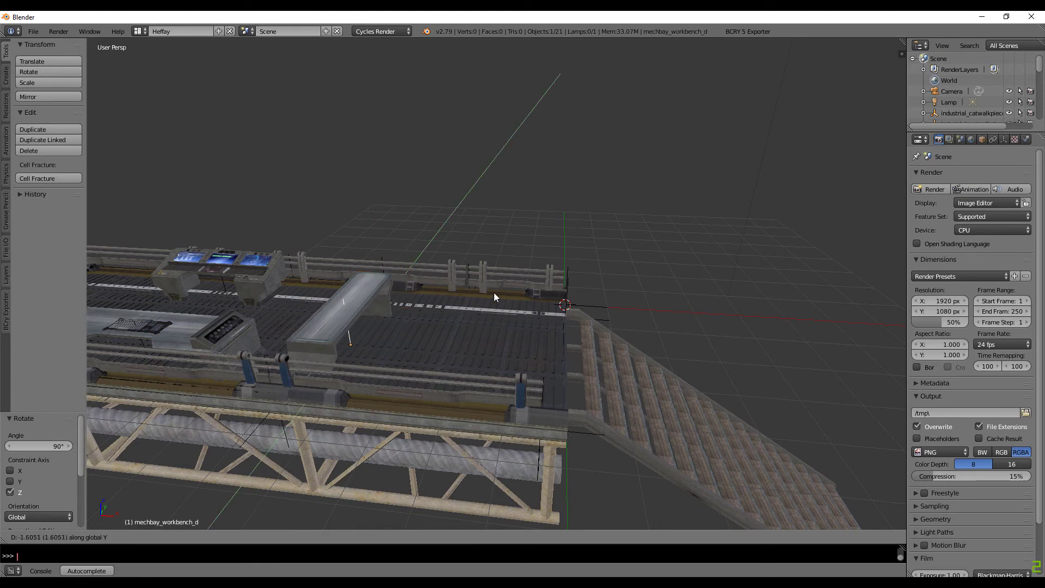
click(502, 288)
middle_drag(502, 288, 515, 262)
scroll(515, 262, down, 2)
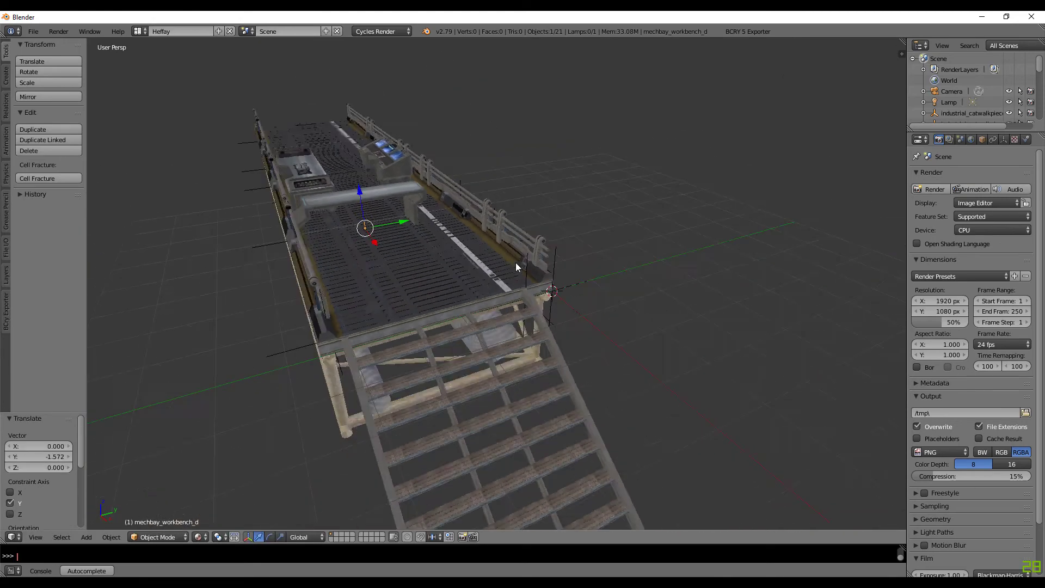
Step: Align the camera to the current view and adjust its framing
key(ctrl+alt+KP_0)
right_click(578, 169)
key(g)
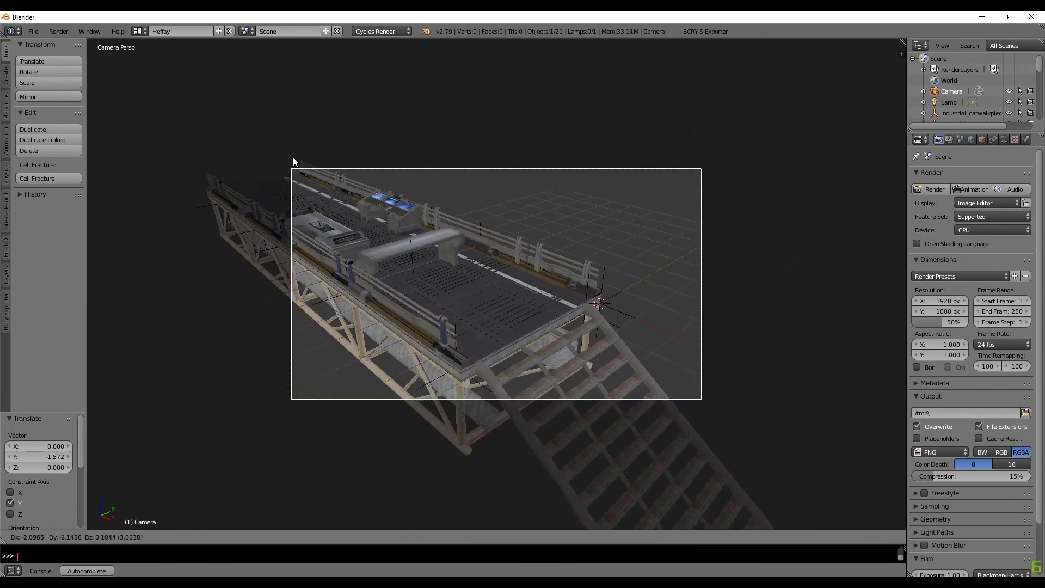
click(453, 235)
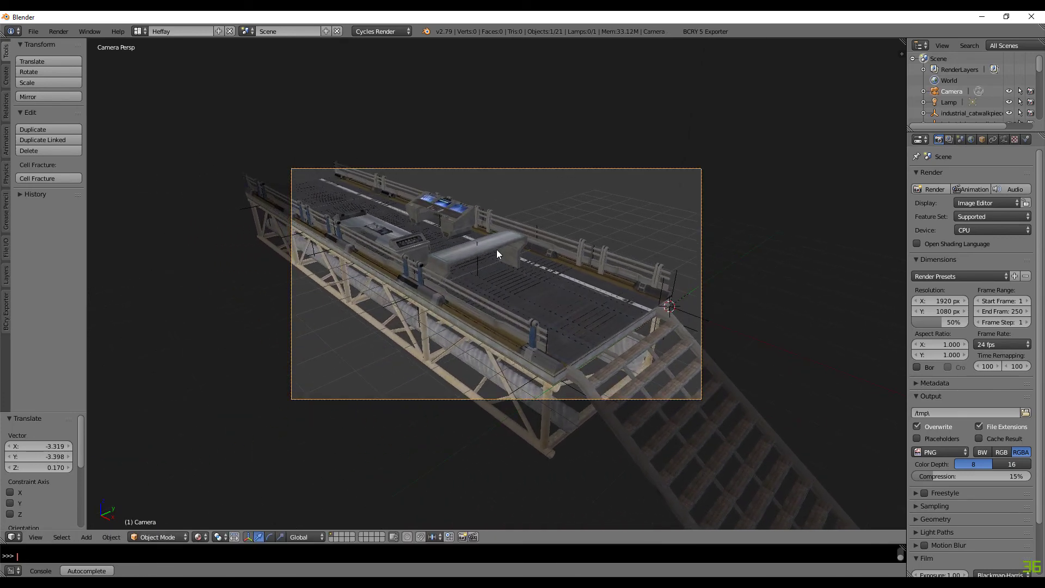
Step: Set the render device to GPU Compute with 256×256 tiles
click(986, 231)
click(981, 205)
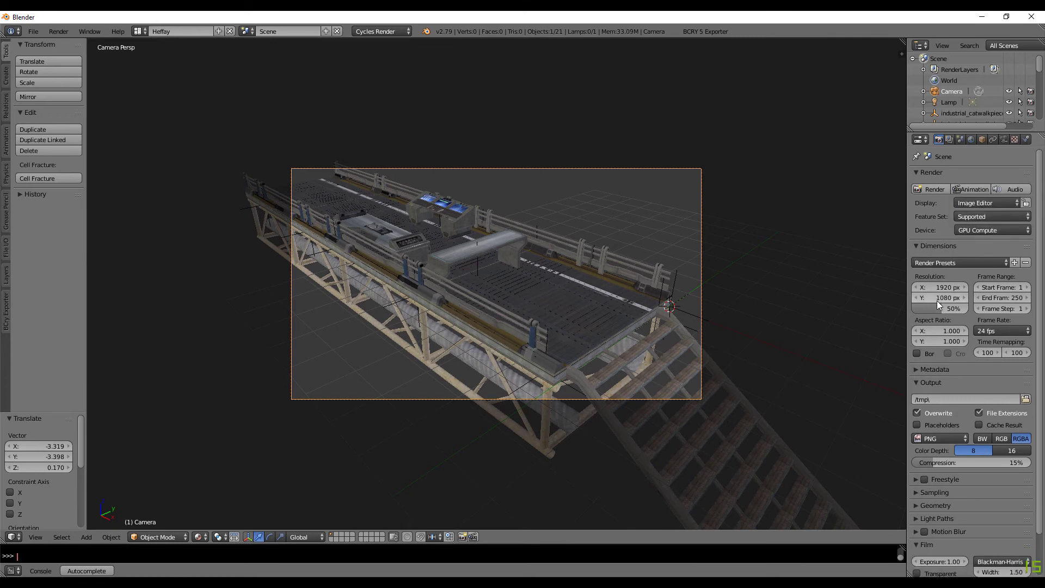
scroll(964, 465, down, 2)
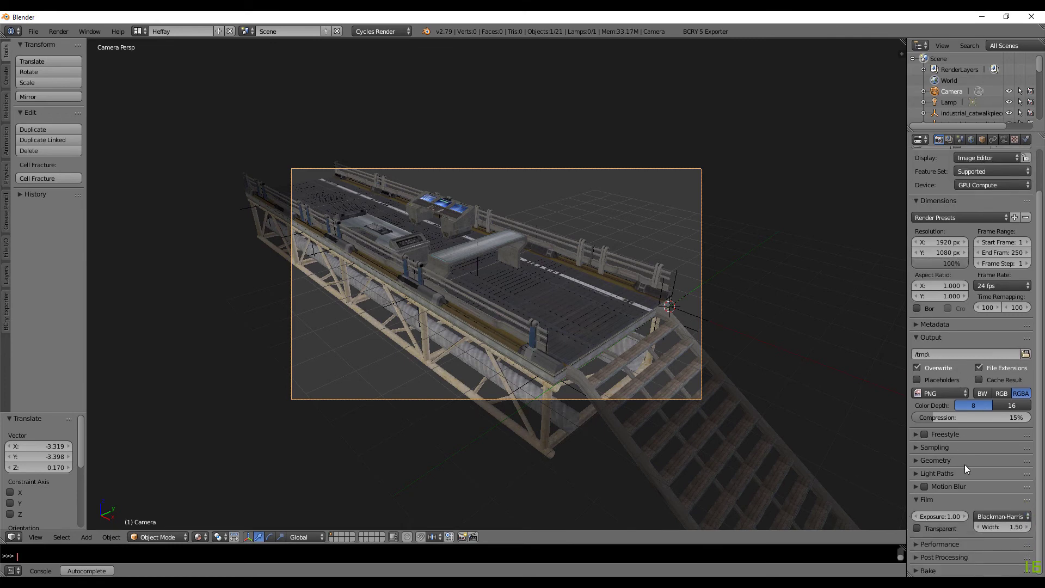
click(914, 543)
scroll(938, 518, down, 5)
double_click(943, 498)
text(256)
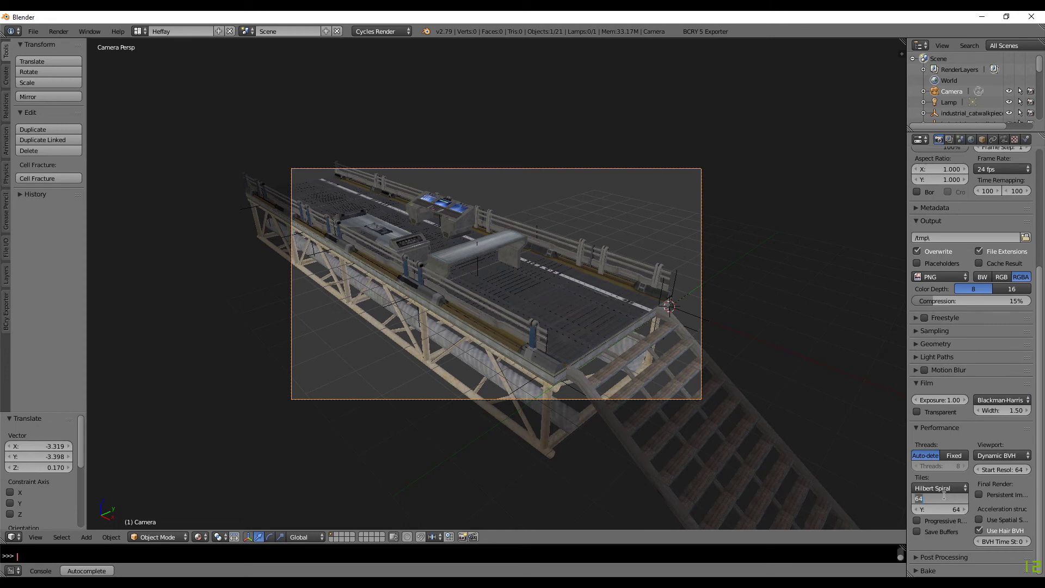
key(Tab)
text(256)
key(Return)
Step: Give the World node-based white colour and enable Ambient Occlusion
click(971, 140)
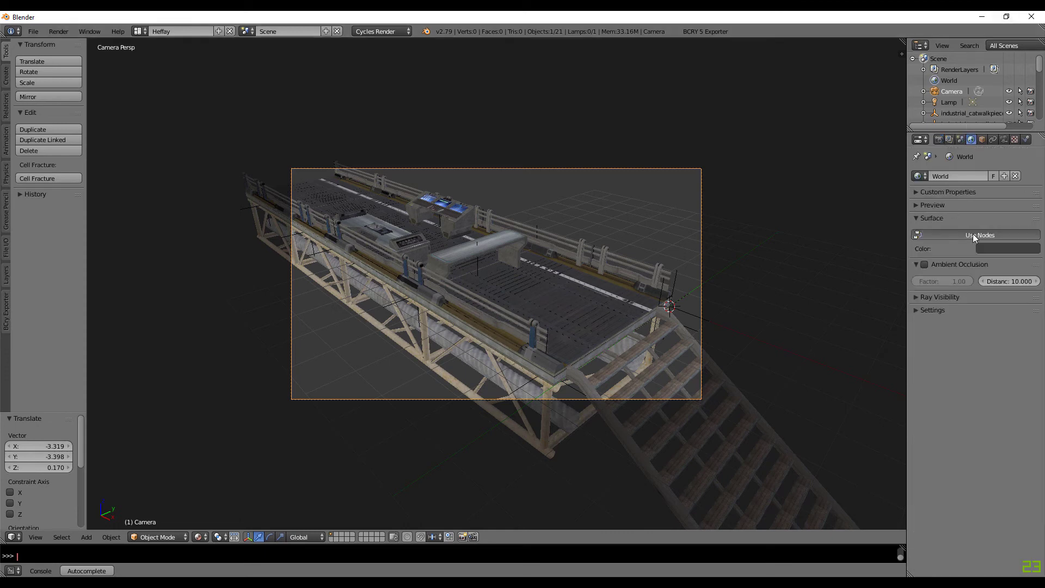
click(974, 236)
click(977, 252)
drag(1023, 158, 1021, 101)
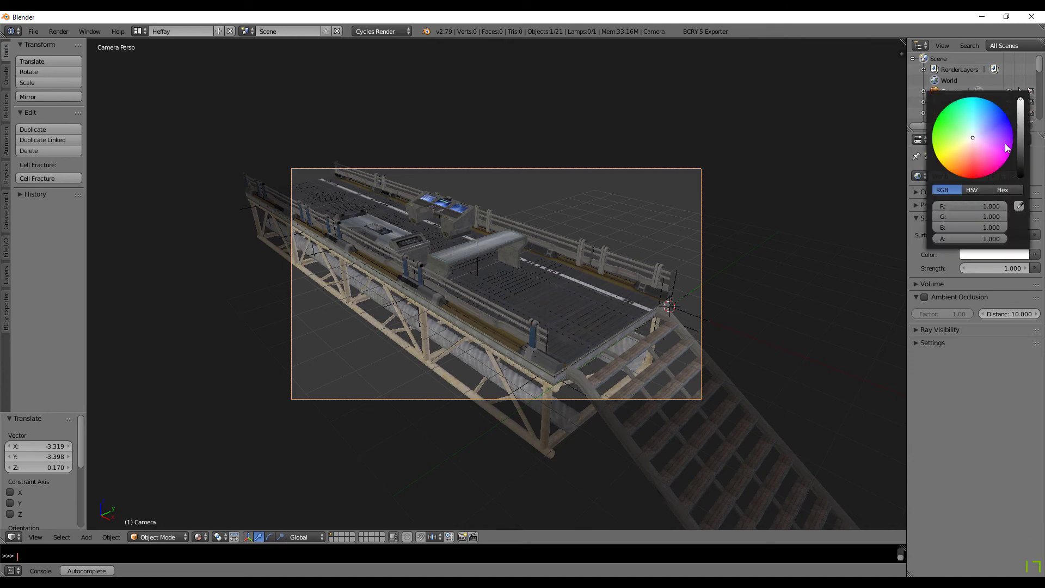
click(925, 297)
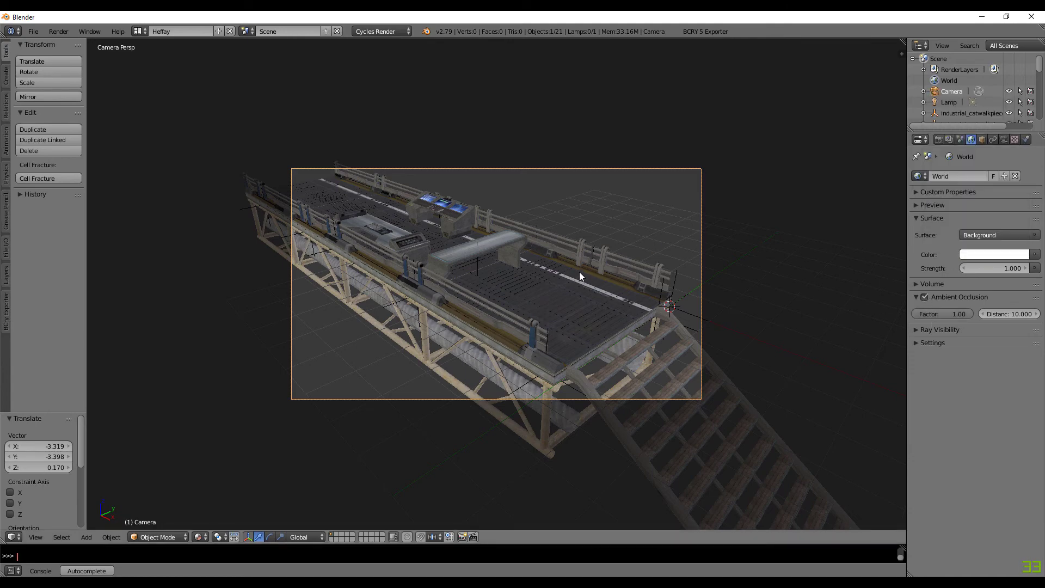
Step: Render the camera view with F12 and inspect the white-background AO result
key(F12)
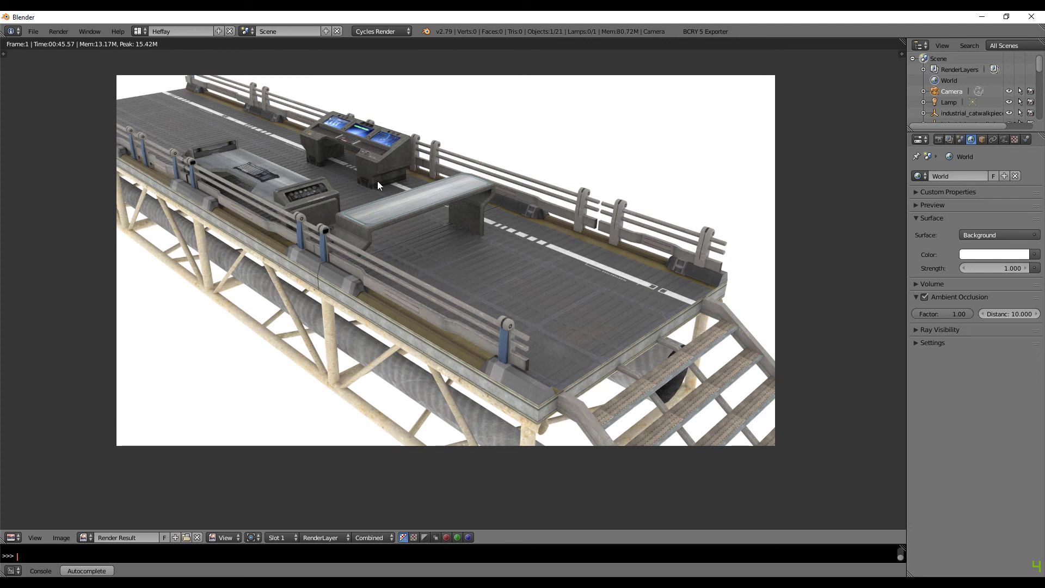
middle_drag(377, 185, 438, 182)
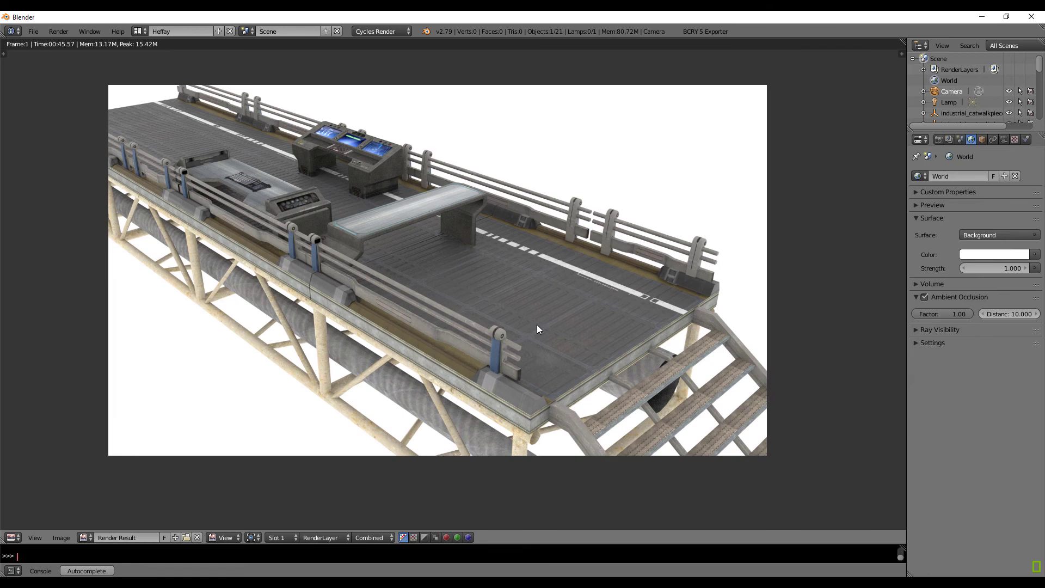
Step: Leave the render and save over Scene.blend in catwalks_railings
key(Escape)
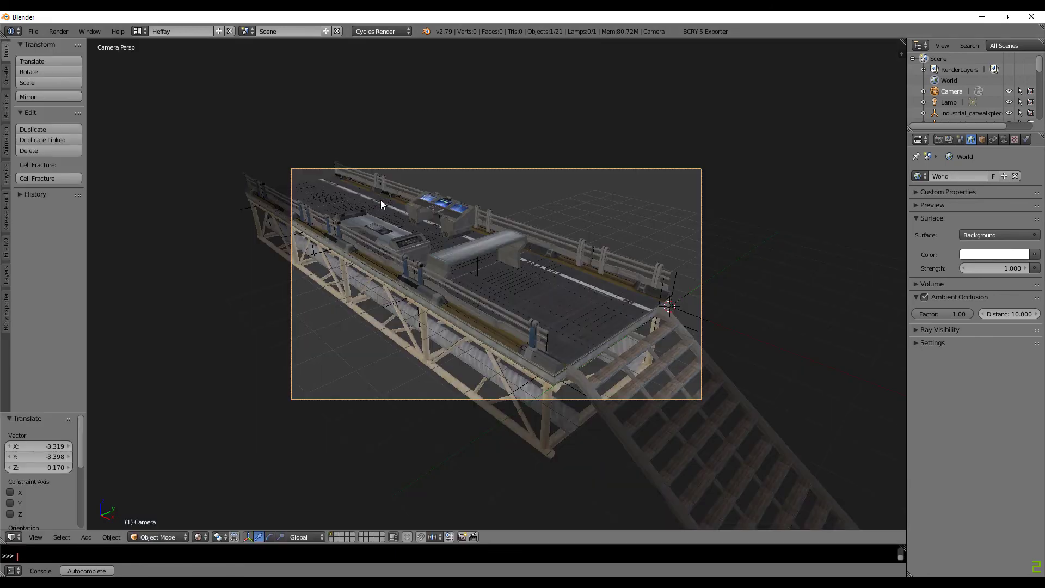
click(34, 32)
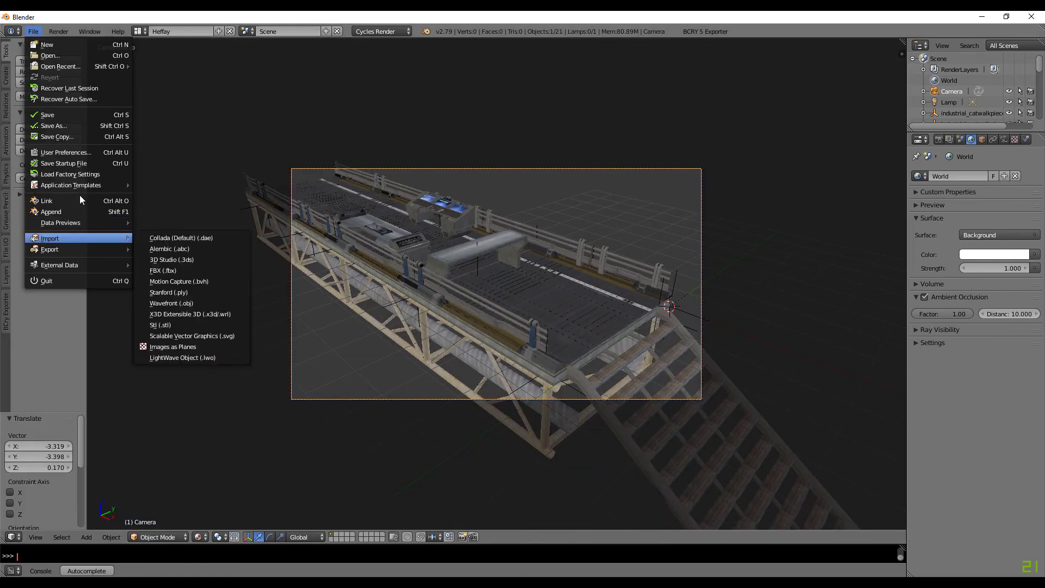
click(83, 125)
click(162, 107)
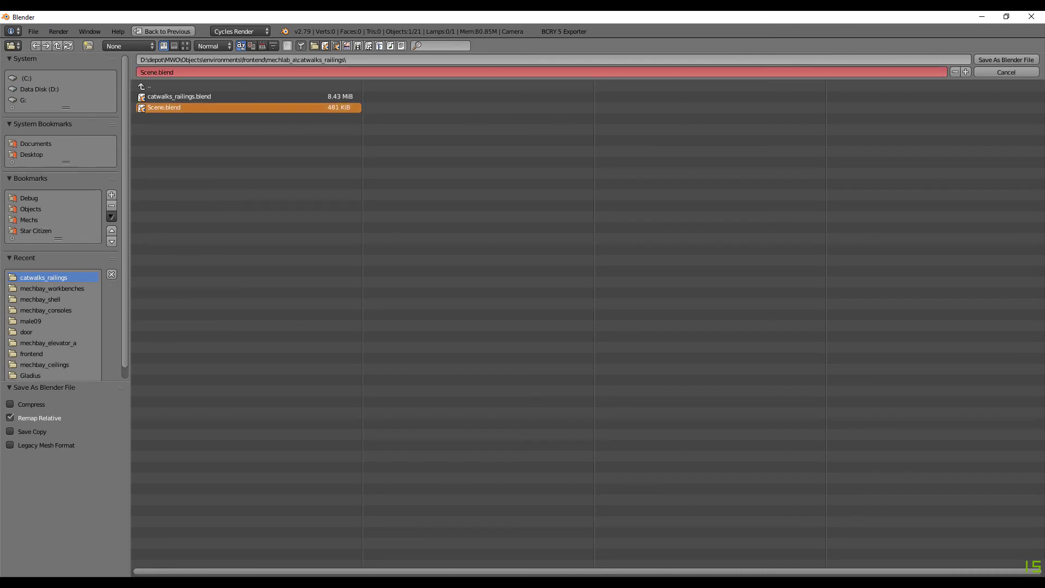
click(1005, 60)
Step: Orbit around the catwalk to inspect the workbenches and the truss underneath
middle_drag(526, 293, 401, 232)
scroll(514, 228, up, 3)
scroll(477, 237, up, 2)
right_click(446, 243)
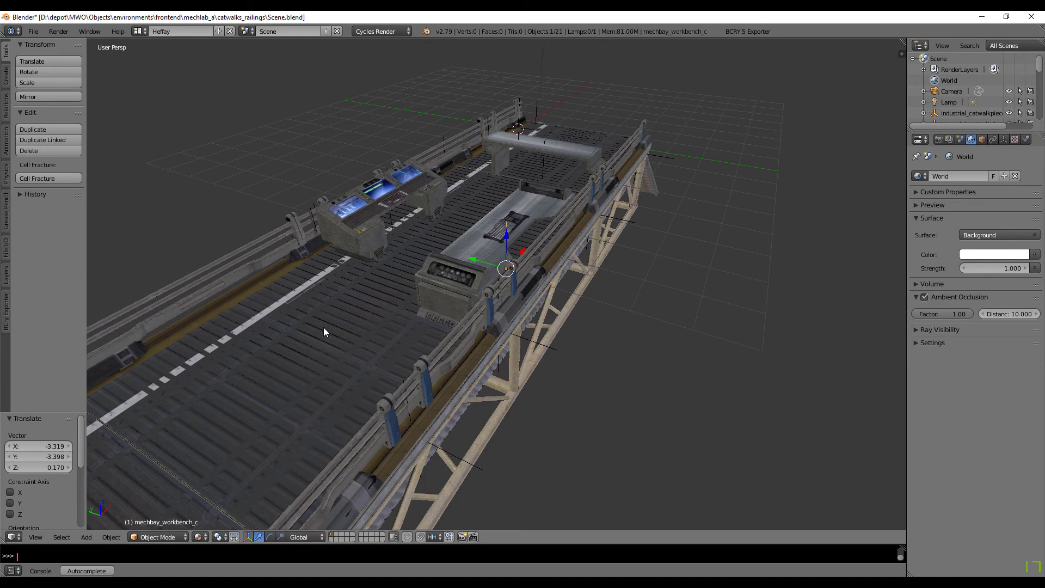
middle_drag(324, 327, 442, 303)
scroll(442, 303, up, 4)
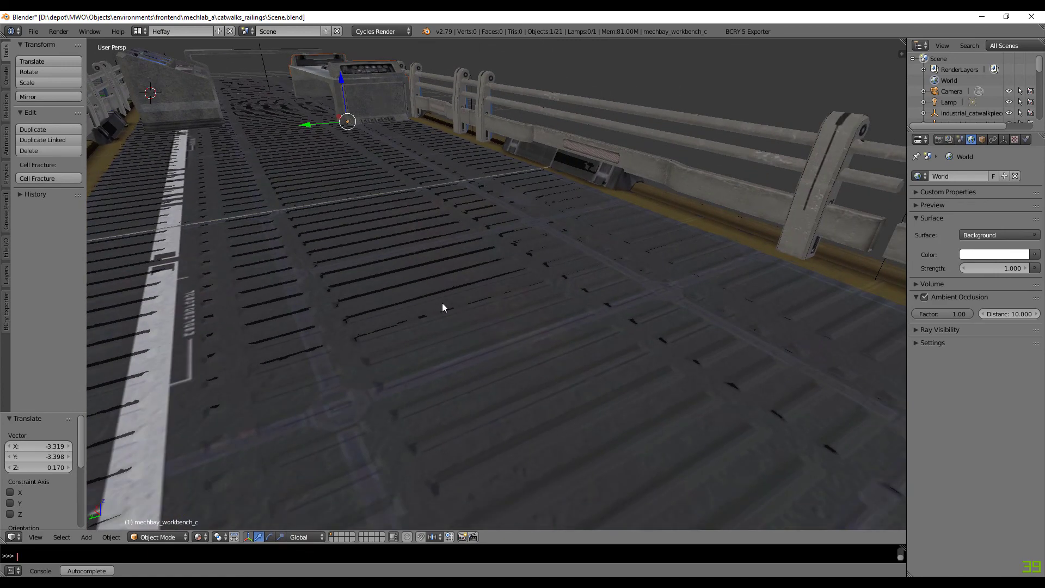
scroll(423, 318, down, 8)
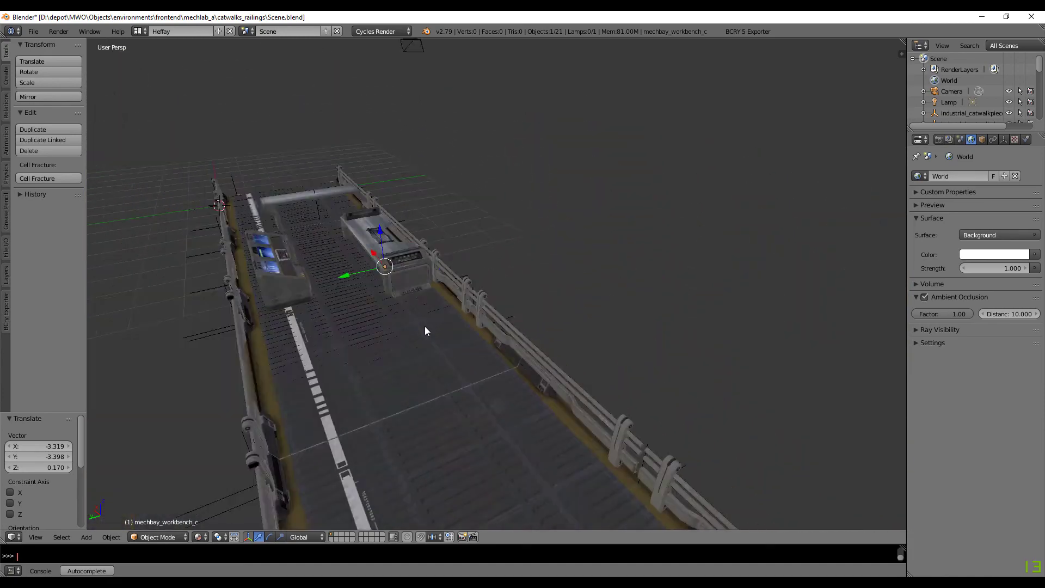
middle_drag(441, 347, 439, 296)
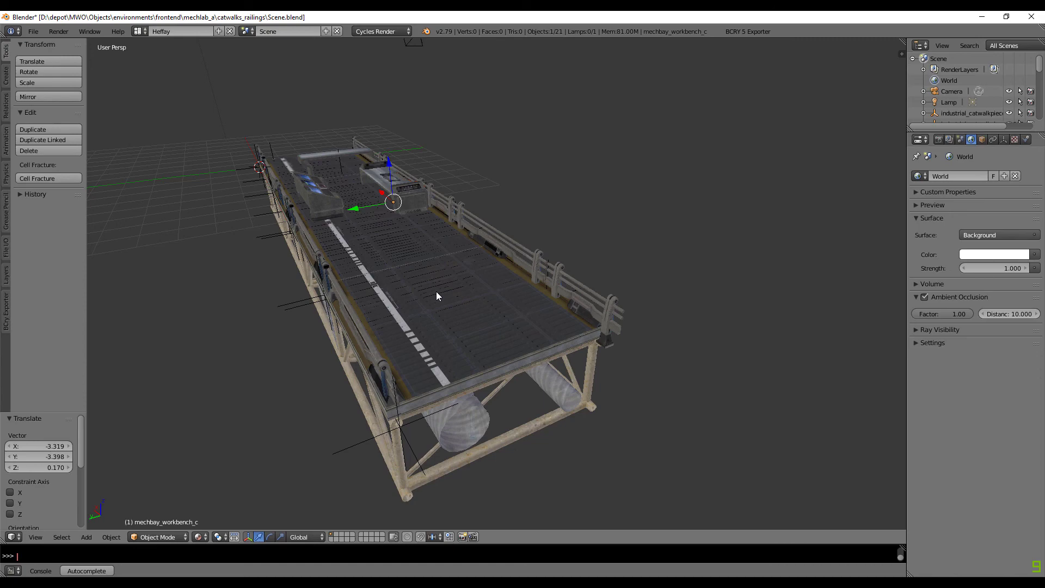
middle_drag(596, 246, 577, 277)
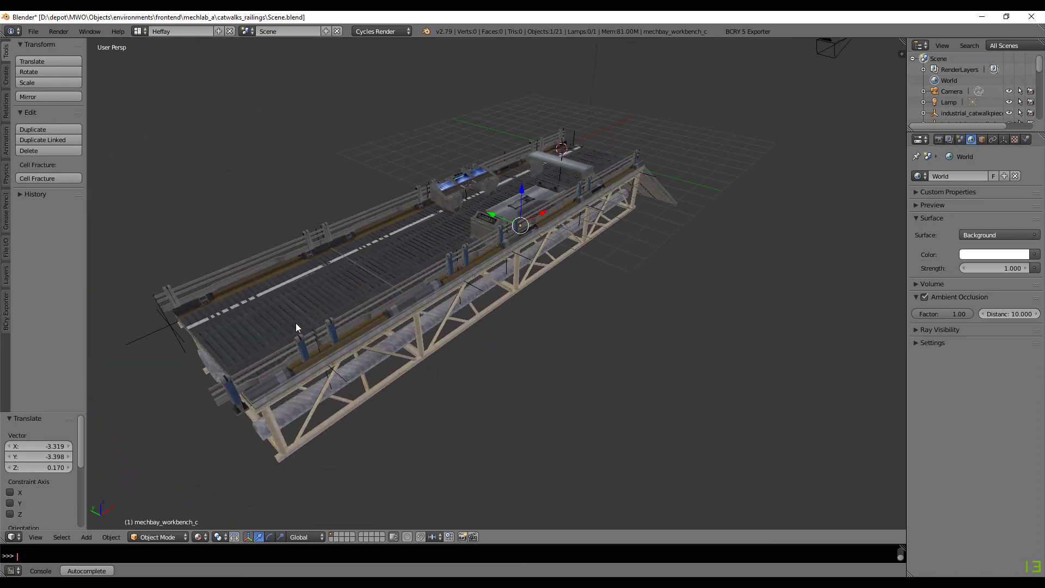